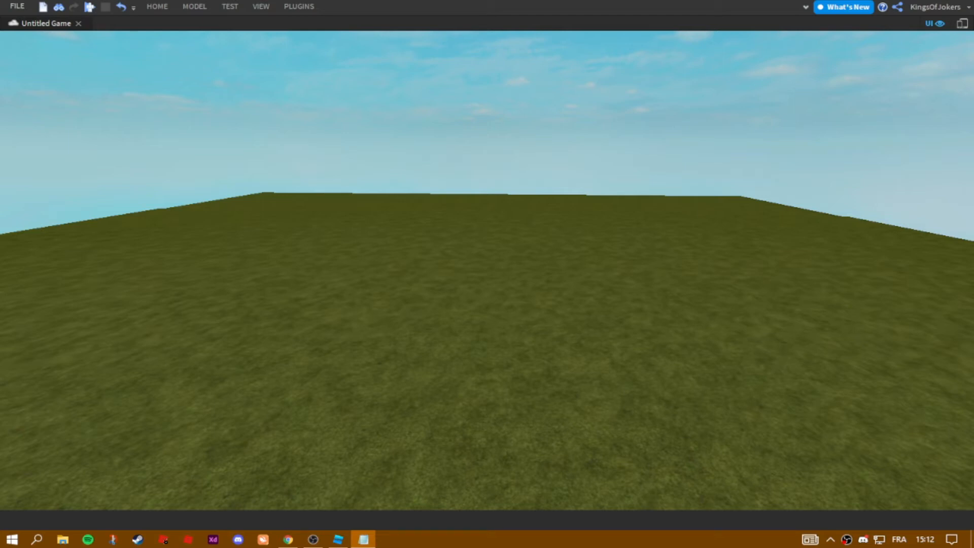
- Show the Explorer and Properties windows and detach both so they float over the viewport
{"action": "key", "text": "alt+Tab"}
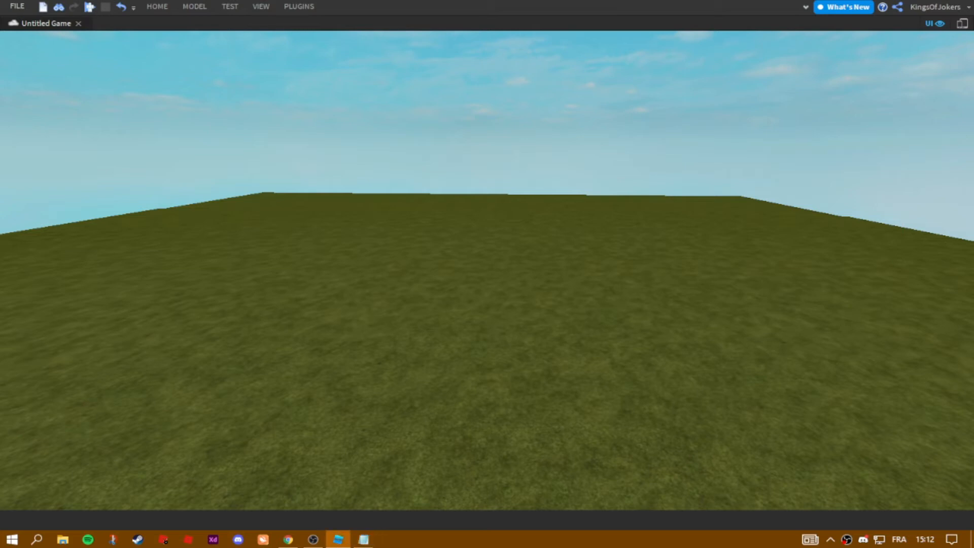
{"action": "left_click", "coordinate": [261, 6]}
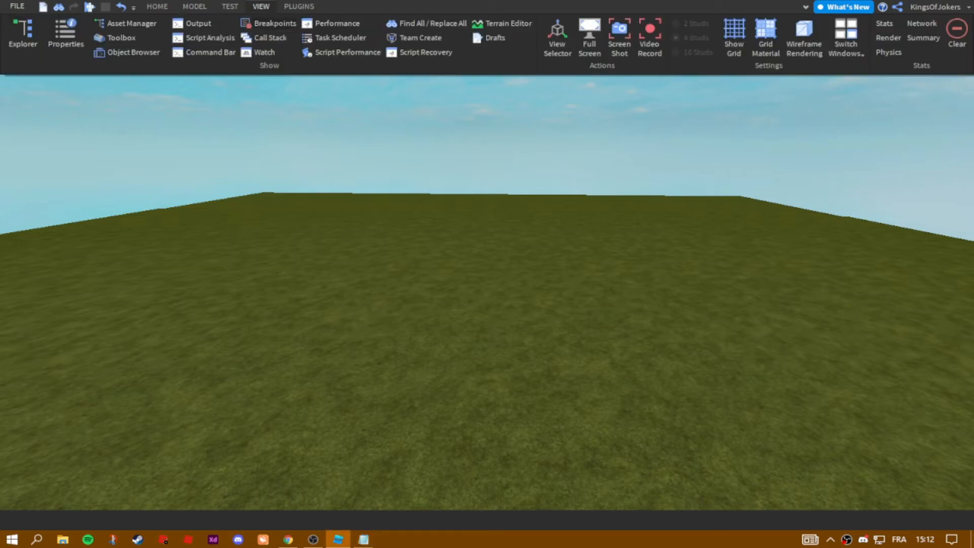
{"action": "left_click", "coordinate": [23, 36]}
{"action": "left_click", "coordinate": [66, 36]}
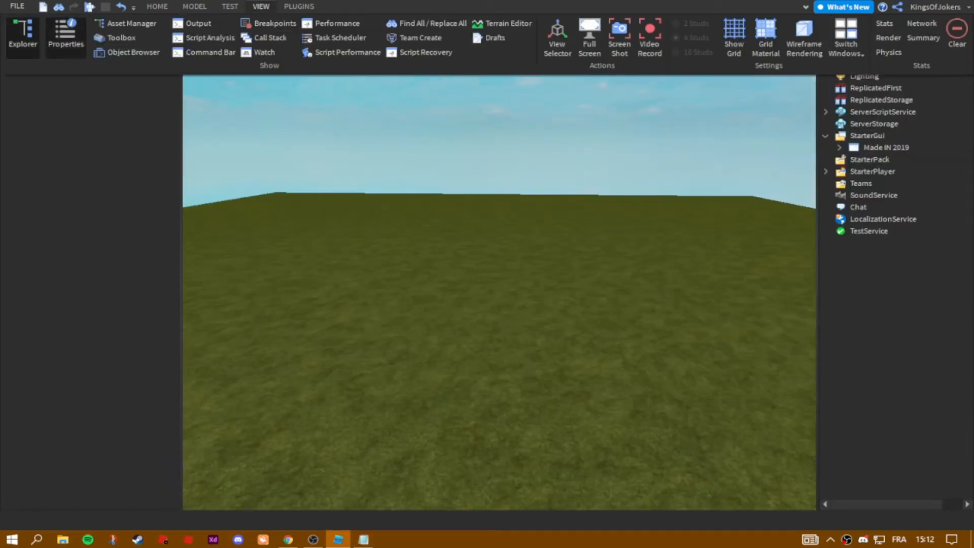
{"action": "left_click", "coordinate": [284, 213]}
{"action": "left_click_drag", "start_coordinate": [79, 22], "coordinate": [96, 73]}
{"action": "left_click_drag", "start_coordinate": [884, 22], "coordinate": [876, 85]}
{"action": "right_click_drag", "start_coordinate": [584, 264], "coordinate": [584, 231]}
- Make the GamepassFrame inside the Made IN 2019 ScreenGui visible and clear the selection
{"action": "left_click", "coordinate": [858, 202]}
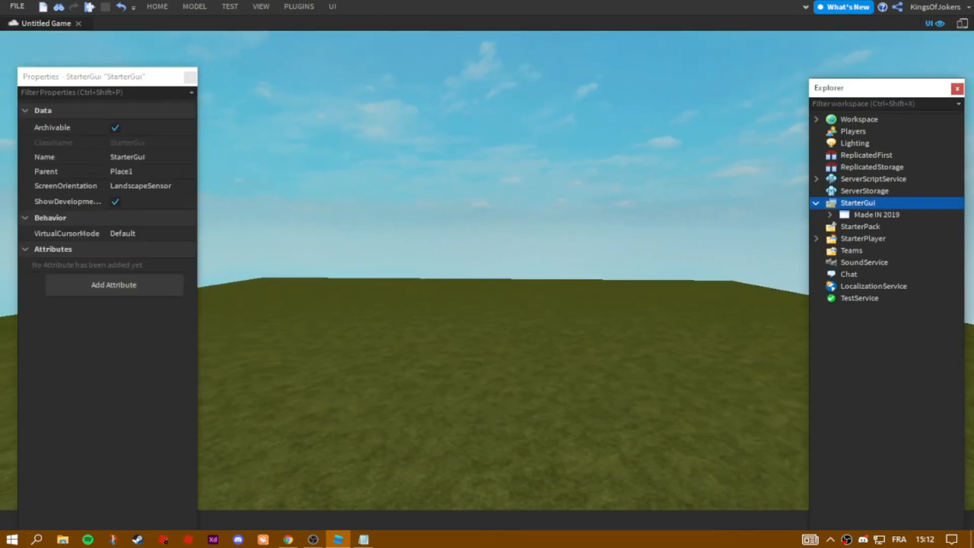
{"action": "left_click", "coordinate": [876, 214]}
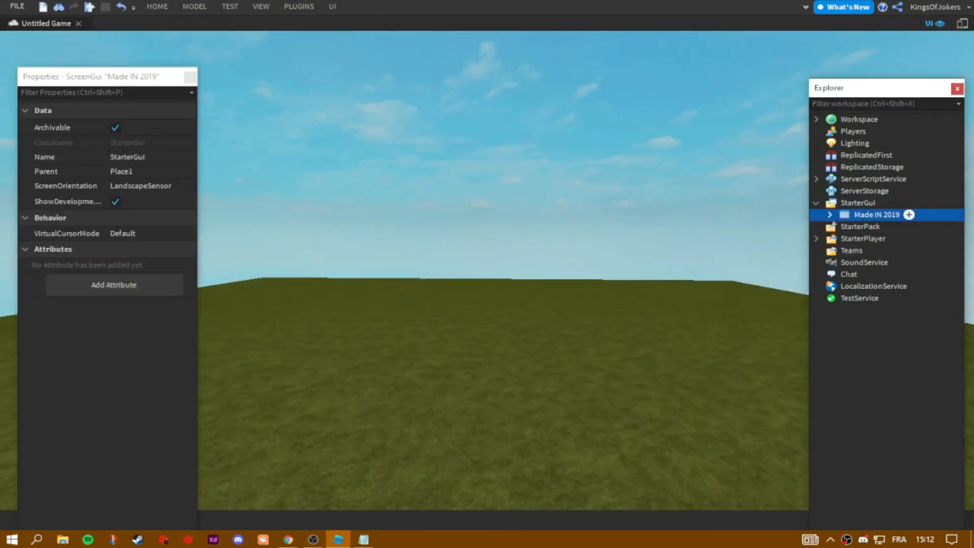
{"action": "left_click", "coordinate": [830, 214]}
{"action": "left_click", "coordinate": [896, 227]}
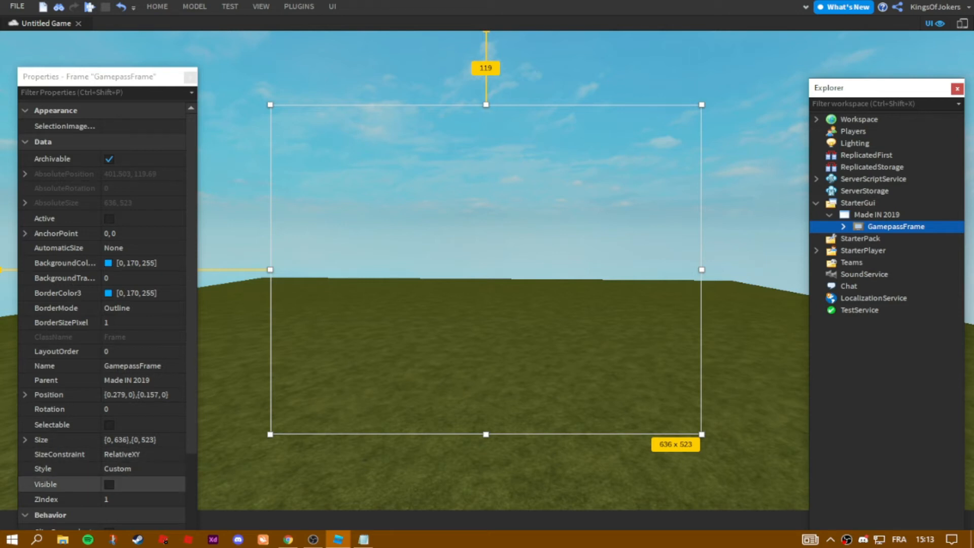
{"action": "left_click", "coordinate": [109, 484]}
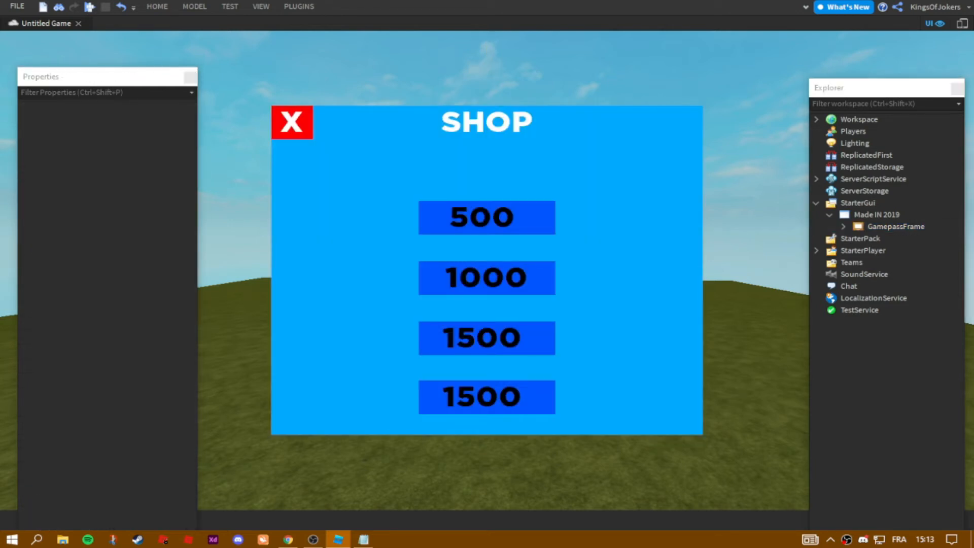
{"action": "left_click_drag", "start_coordinate": [240, 68], "coordinate": [741, 486]}
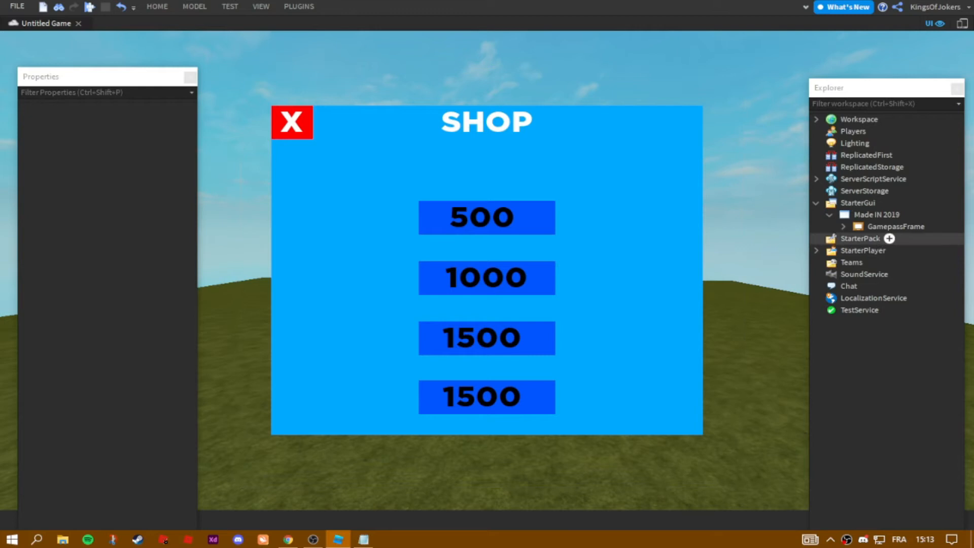
- Look through GamepassFrame's child objects and disable the Made IN 2019 ScreenGui
{"action": "left_click", "coordinate": [895, 227]}
{"action": "left_click", "coordinate": [844, 226]}
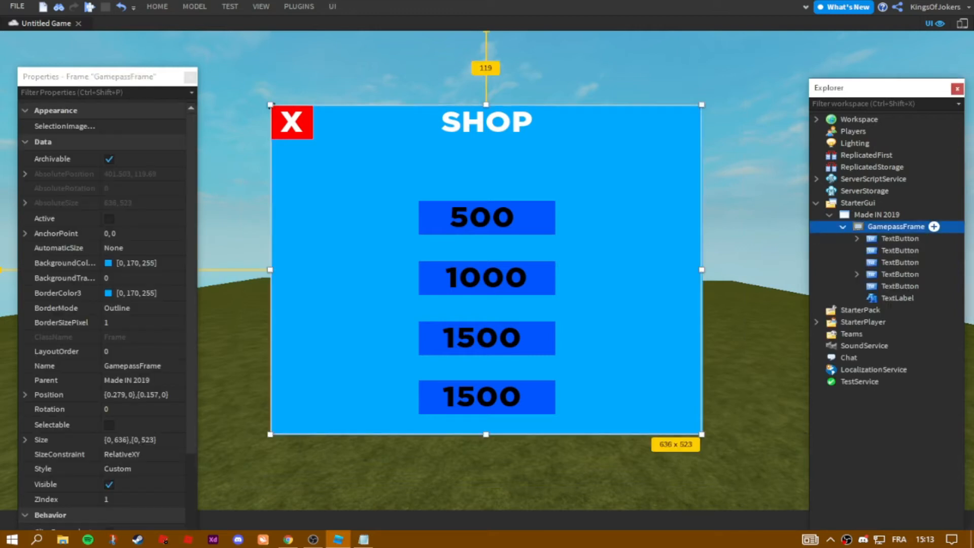
{"action": "left_click", "coordinate": [843, 226]}
{"action": "left_click", "coordinate": [877, 214]}
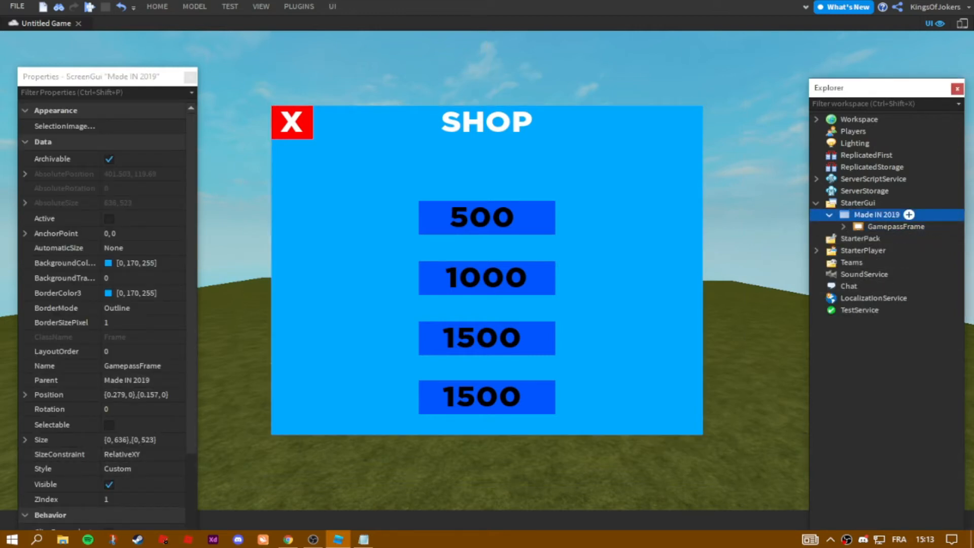
{"action": "left_click", "coordinate": [830, 214]}
{"action": "left_click", "coordinate": [115, 216]}
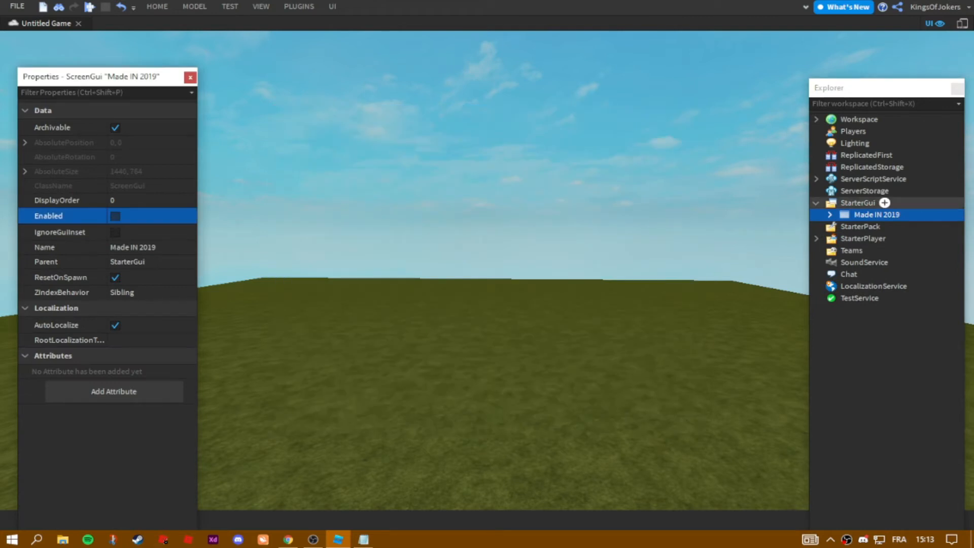
- Add a new ScreenGui to StarterGui
{"action": "left_click", "coordinate": [857, 203]}
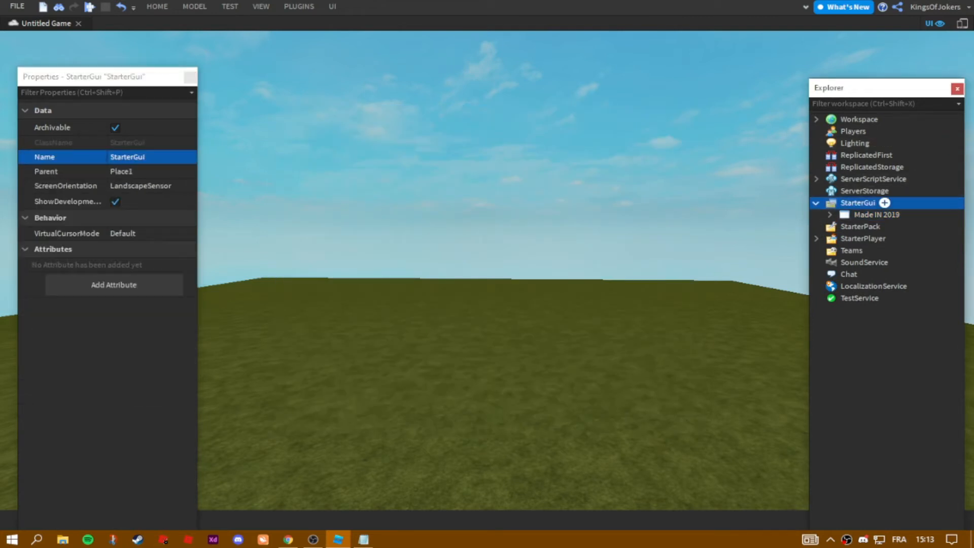
{"action": "left_click", "coordinate": [884, 203]}
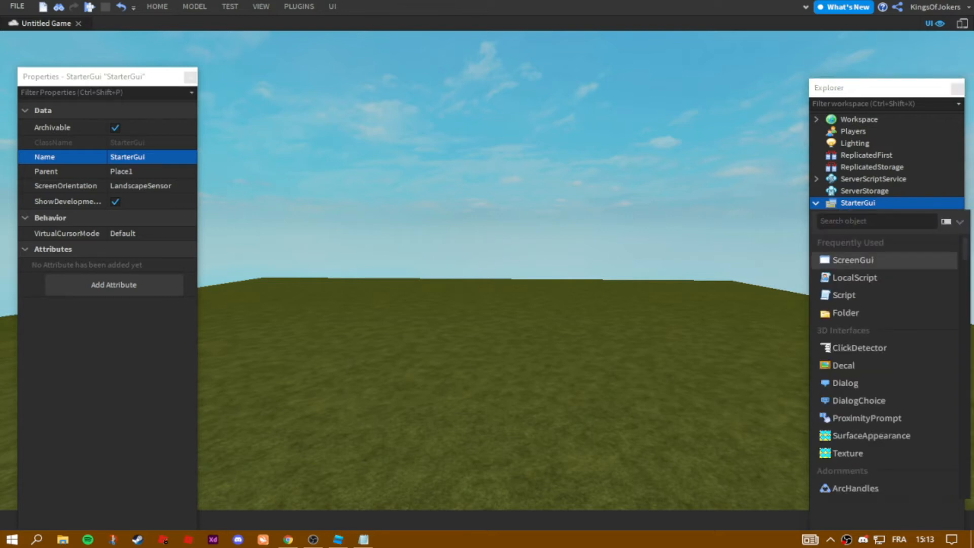
{"action": "left_click", "coordinate": [852, 224]}
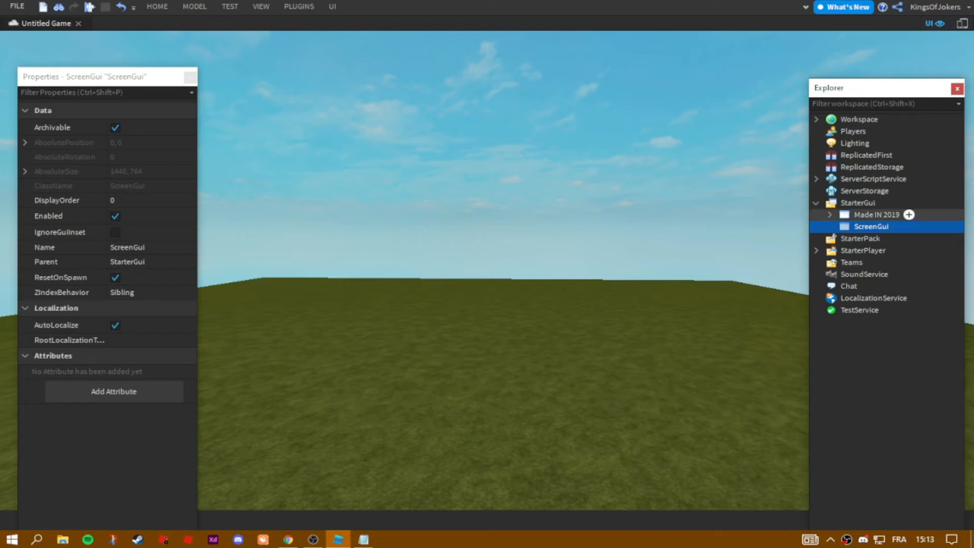
- Add a Frame to the new ScreenGui and move it to about {0.511, 0},{0.266, 0}, above the horizon
{"action": "left_click", "coordinate": [909, 227]}
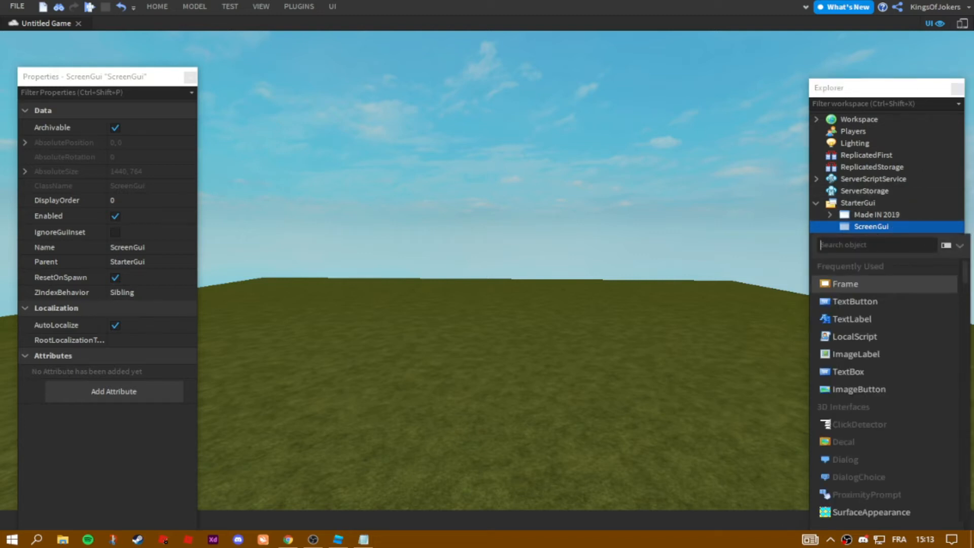
{"action": "left_click", "coordinate": [846, 284]}
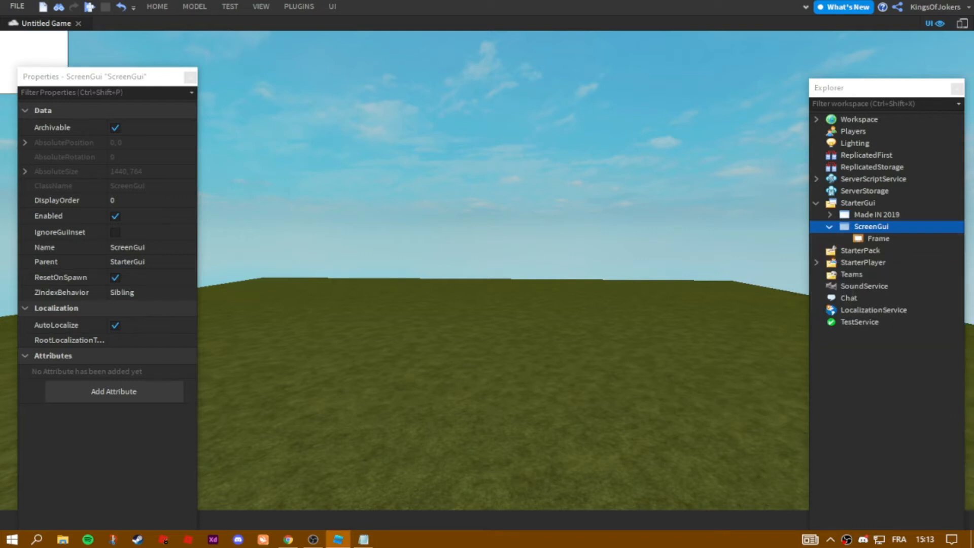
{"action": "left_click_drag", "start_coordinate": [37, 50], "coordinate": [533, 177]}
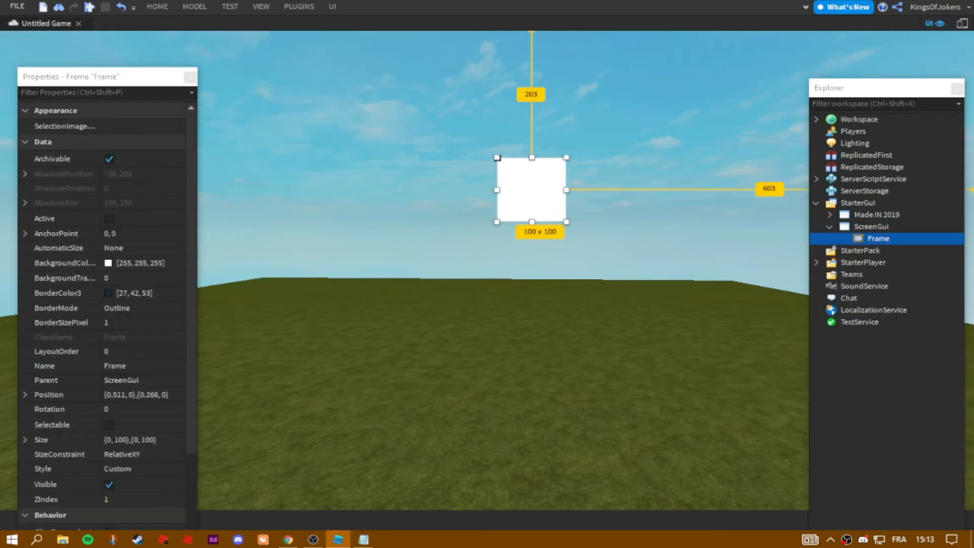
- Try a Frame placed directly under StarterGui, outside any ScreenGui, and delete it
{"action": "left_click", "coordinate": [885, 201]}
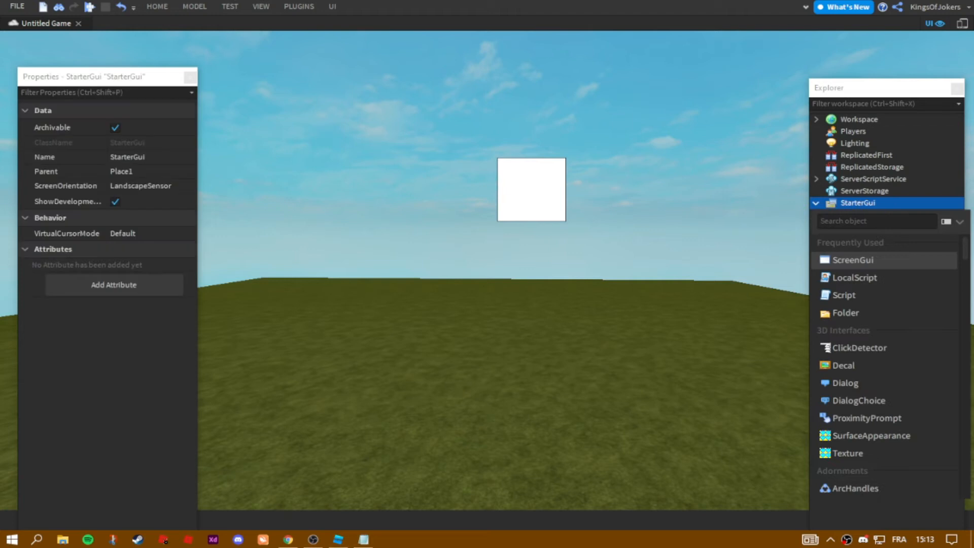
{"action": "type", "text": "frame"}
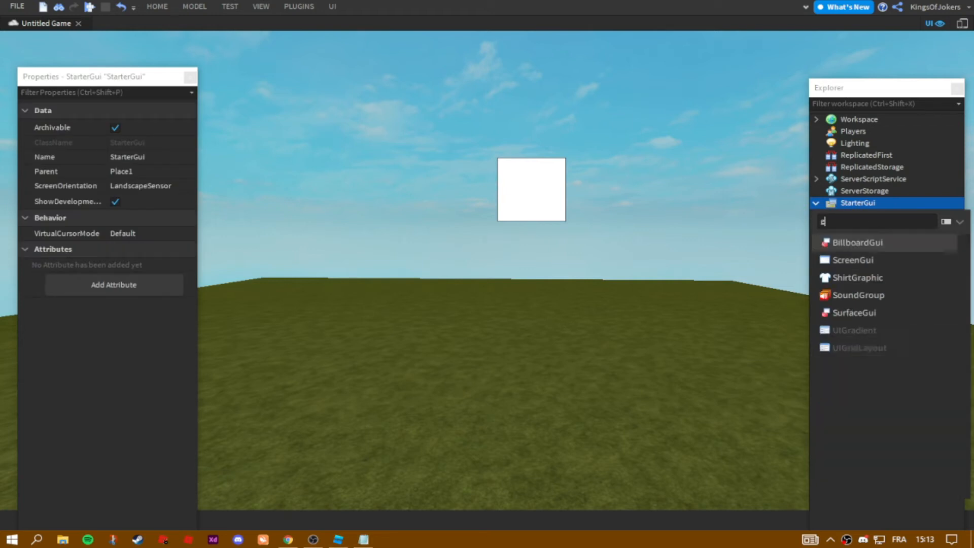
{"action": "key", "text": "Return"}
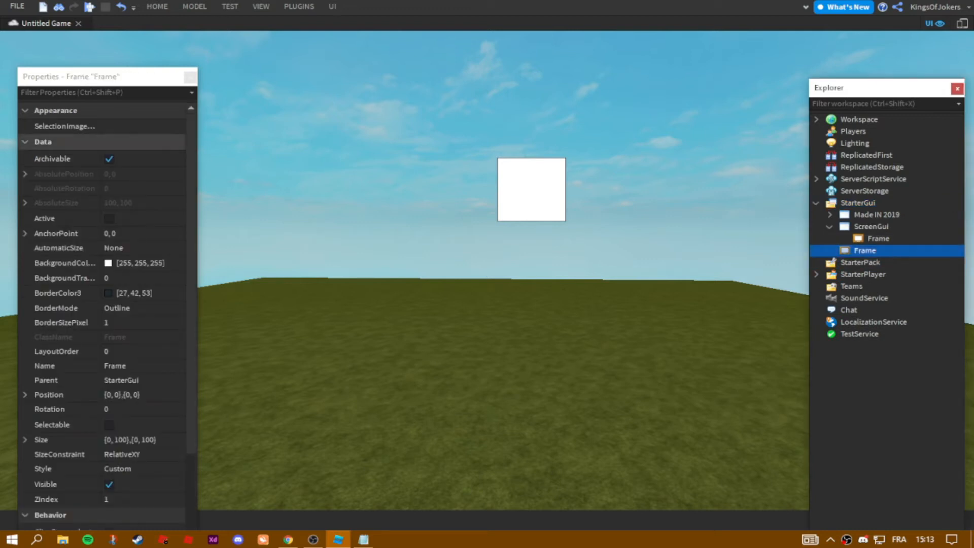
{"action": "left_click", "coordinate": [859, 202]}
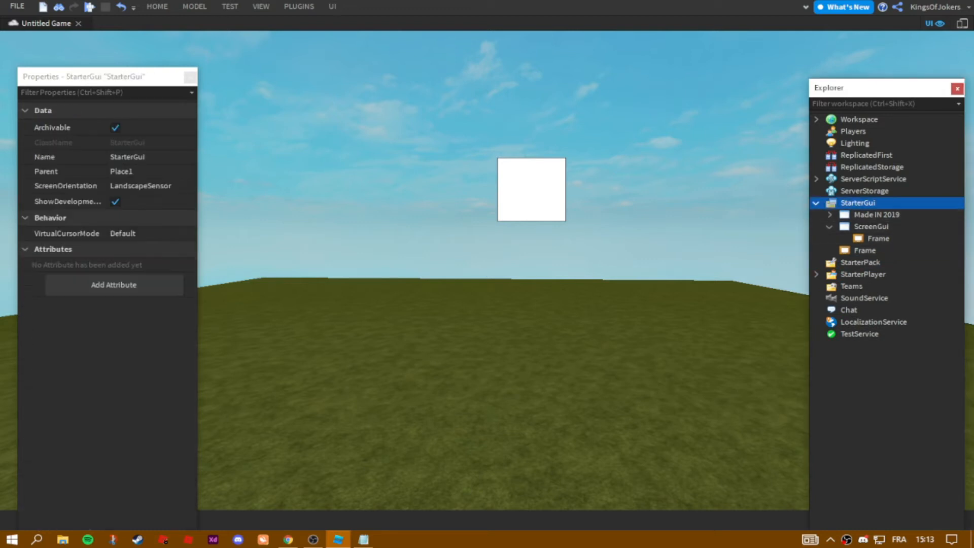
{"action": "left_click", "coordinate": [865, 250]}
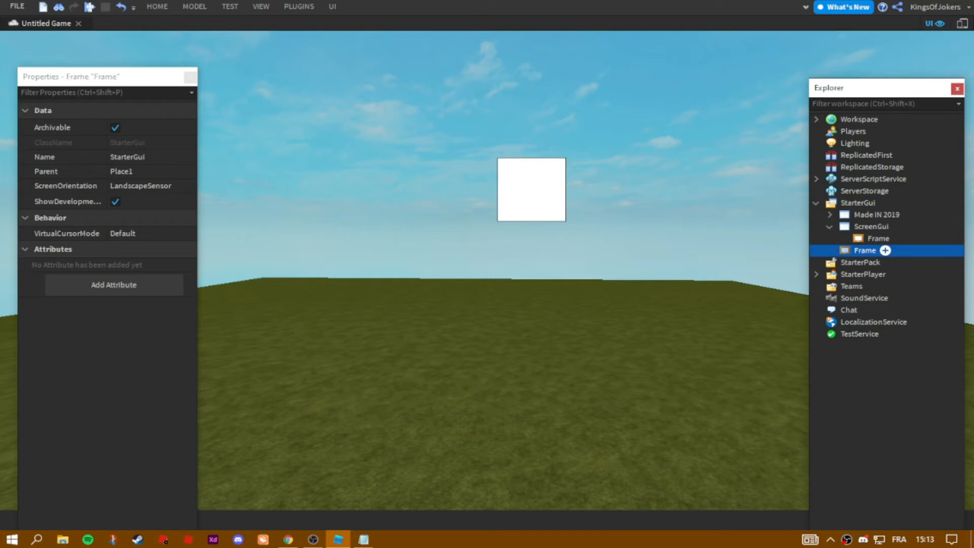
{"action": "key", "text": "Delete"}
- Move the ScreenGui's frame to about {0.331, 0},{0.232, 0} in the viewport
{"action": "left_click", "coordinate": [878, 238]}
{"action": "left_click_drag", "start_coordinate": [532, 189], "coordinate": [355, 173]}
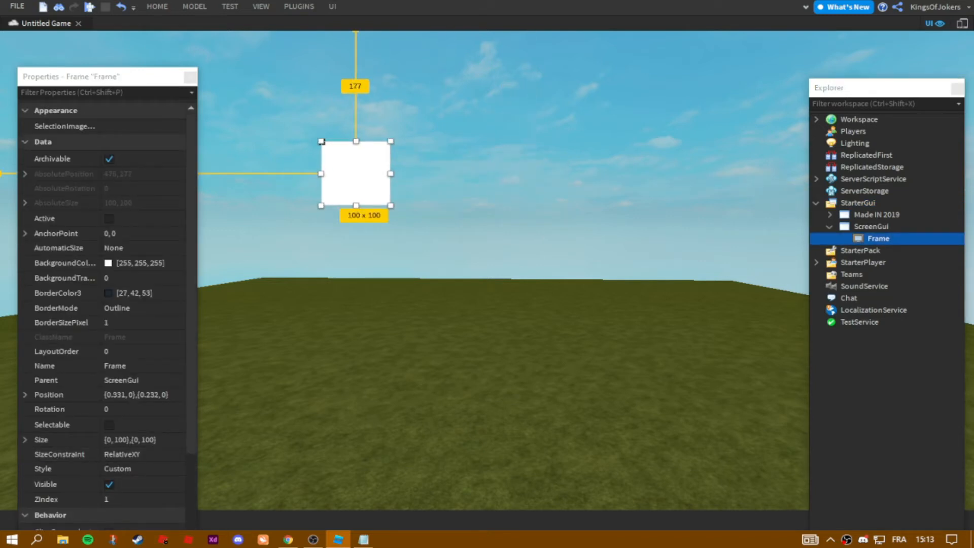
- Expand the frame's Size X and Y values and preview the frame on the emulated iPhone XR
{"action": "left_click", "coordinate": [25, 440]}
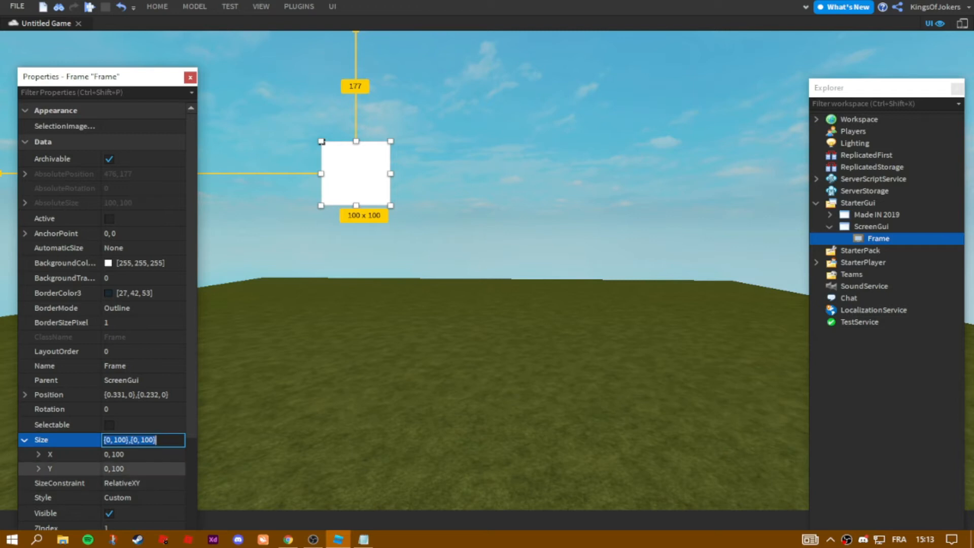
{"action": "left_click", "coordinate": [38, 468]}
{"action": "left_click", "coordinate": [39, 455]}
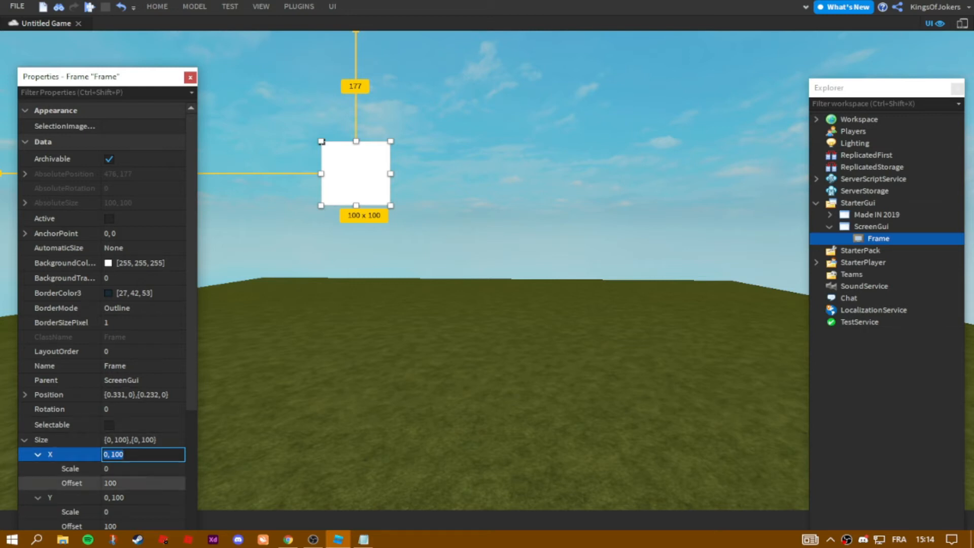
{"action": "left_click", "coordinate": [963, 23]}
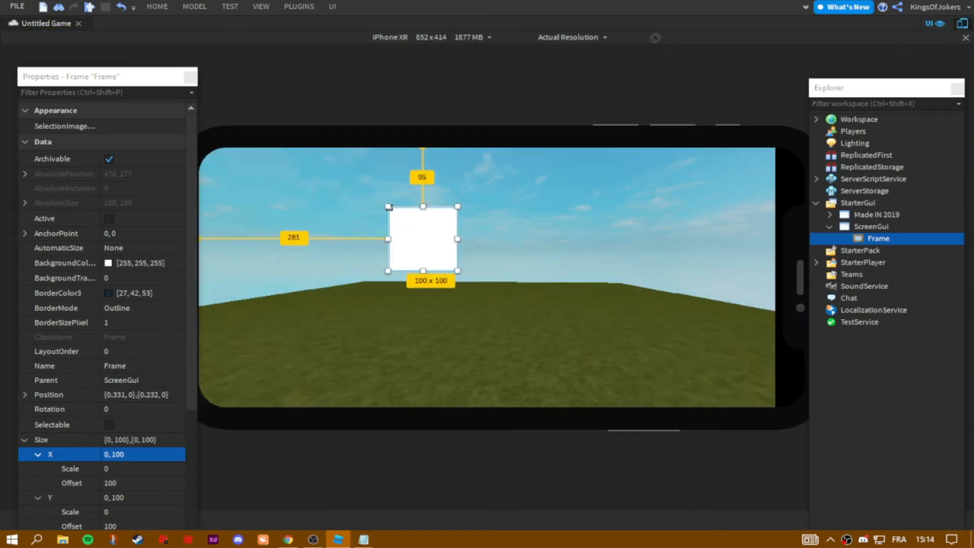
{"action": "left_click", "coordinate": [962, 23]}
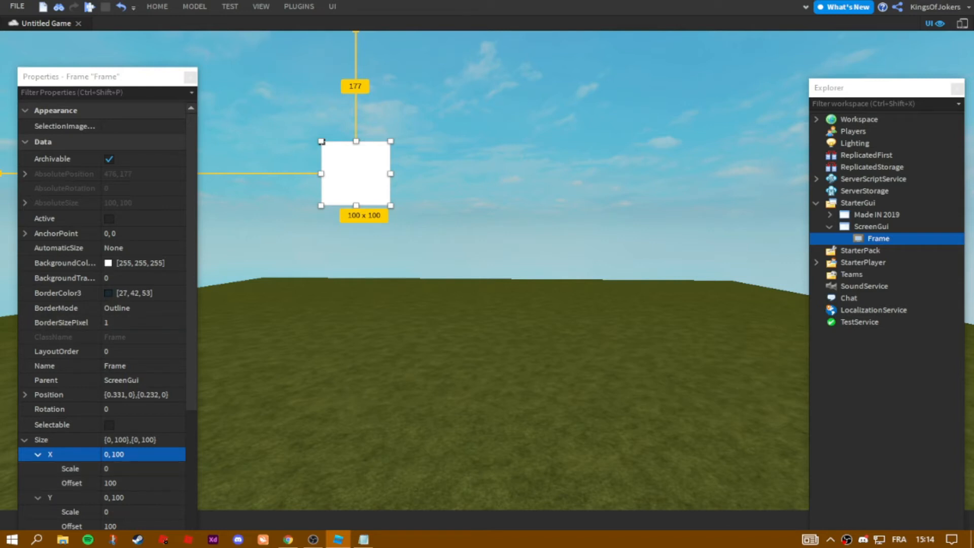
- Enlarge the frame to about 460 x 526 and center it in the viewport
{"action": "left_click_drag", "start_coordinate": [391, 206], "coordinate": [635, 473]}
{"action": "left_click_drag", "start_coordinate": [548, 381], "coordinate": [558, 346]}
{"action": "left_click", "coordinate": [706, 350]}
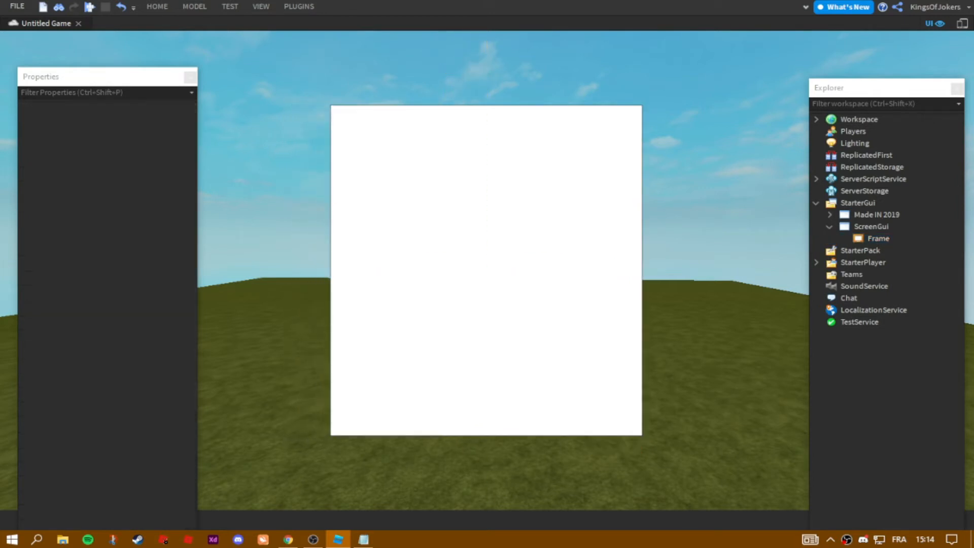
- Preview the enlarged frame on the emulated iPhone 7 Plus, iPhone 5 and iPad 6th Generation, and close the device emulation
{"action": "left_click", "coordinate": [963, 23]}
{"action": "left_click", "coordinate": [431, 37]}
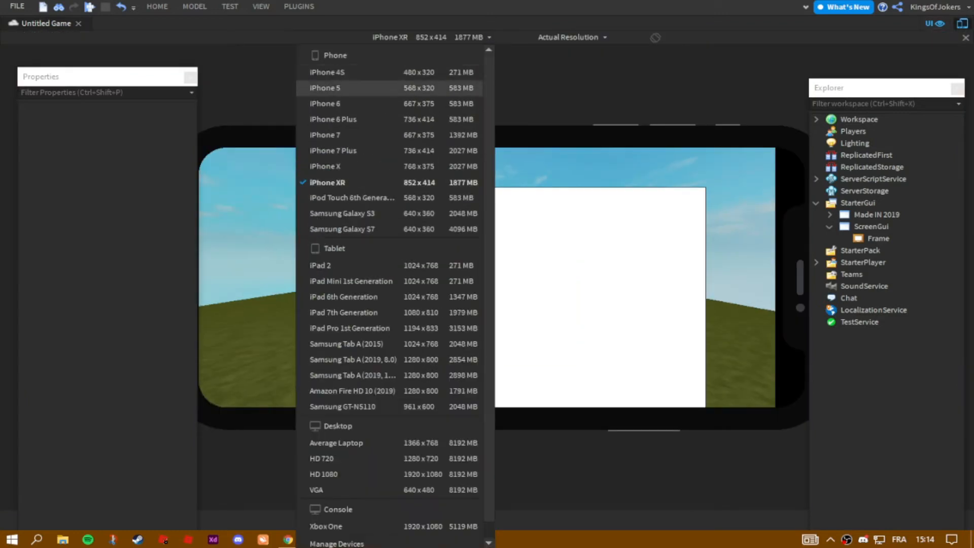
{"action": "left_click", "coordinate": [426, 151]}
{"action": "left_click", "coordinate": [431, 38]}
{"action": "left_click", "coordinate": [426, 88]}
{"action": "left_click", "coordinate": [431, 37]}
{"action": "left_click", "coordinate": [426, 89]}
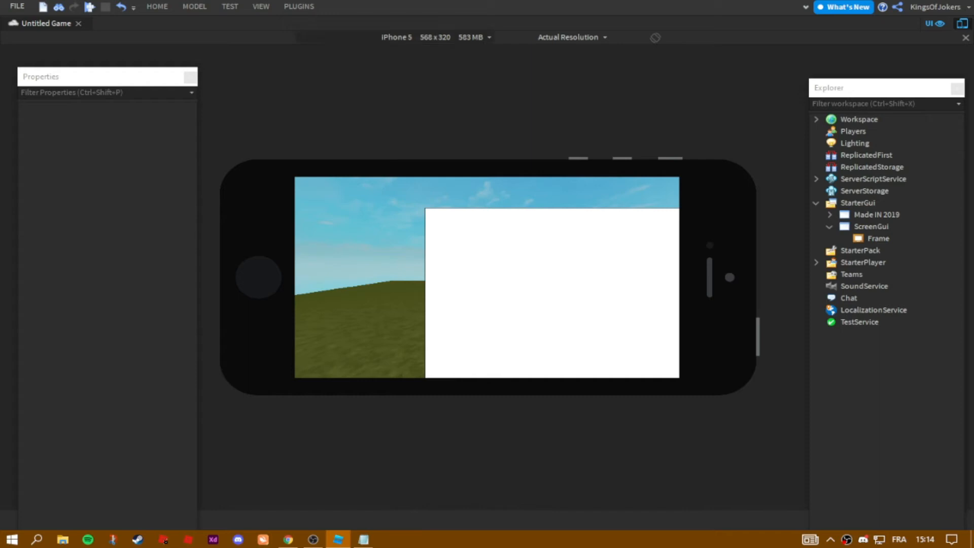
{"action": "left_click", "coordinate": [431, 37]}
{"action": "left_click", "coordinate": [426, 297]}
{"action": "left_click", "coordinate": [962, 23]}
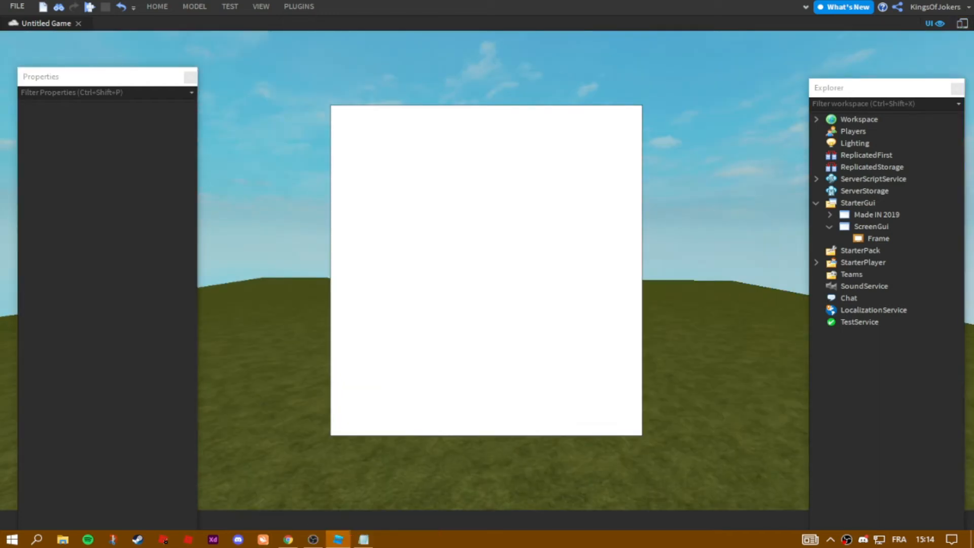
- Set both the X and Y offsets of the frame's Size to 0
{"action": "left_click", "coordinate": [878, 238]}
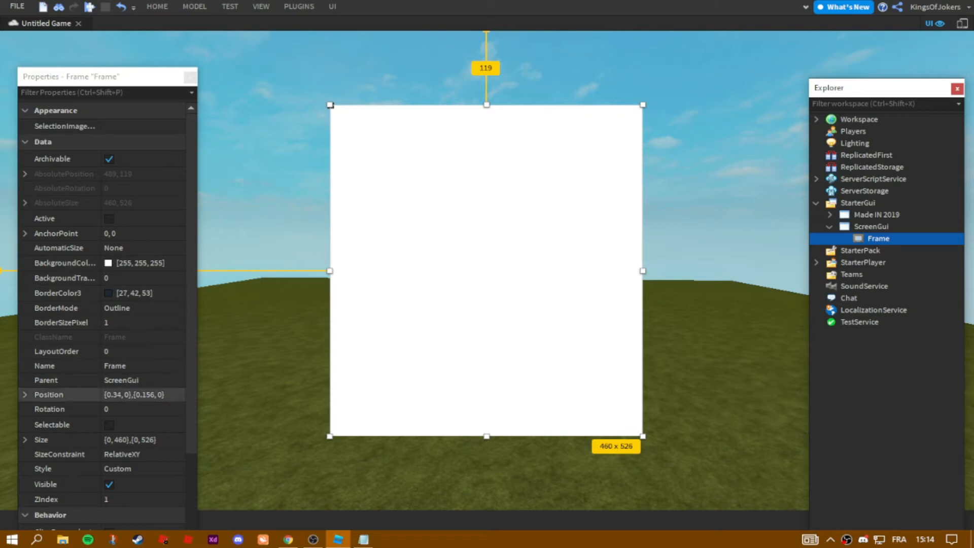
{"action": "scroll", "coordinate": [102, 389], "scroll_direction": "down", "scroll_amount": 1}
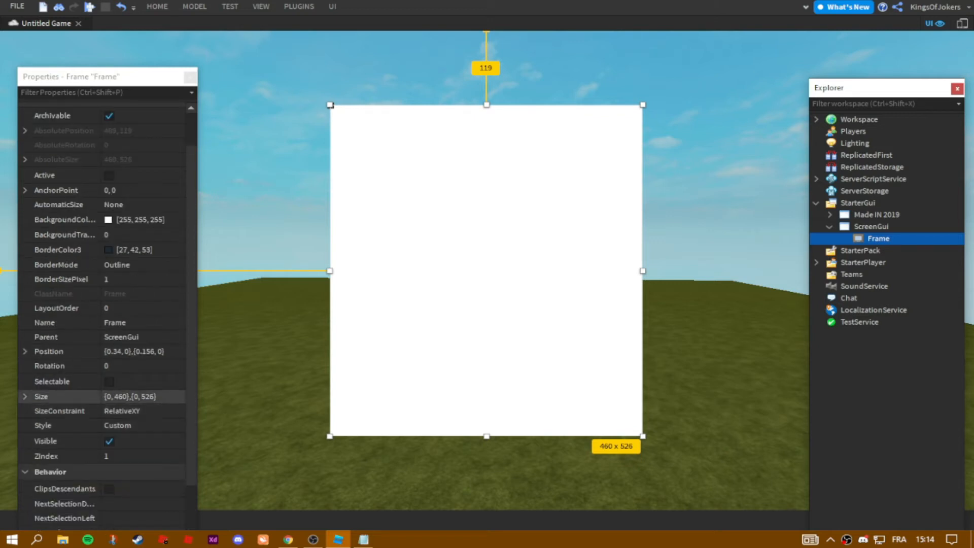
{"action": "left_click", "coordinate": [25, 397]}
{"action": "left_click", "coordinate": [38, 426]}
{"action": "left_click", "coordinate": [38, 411]}
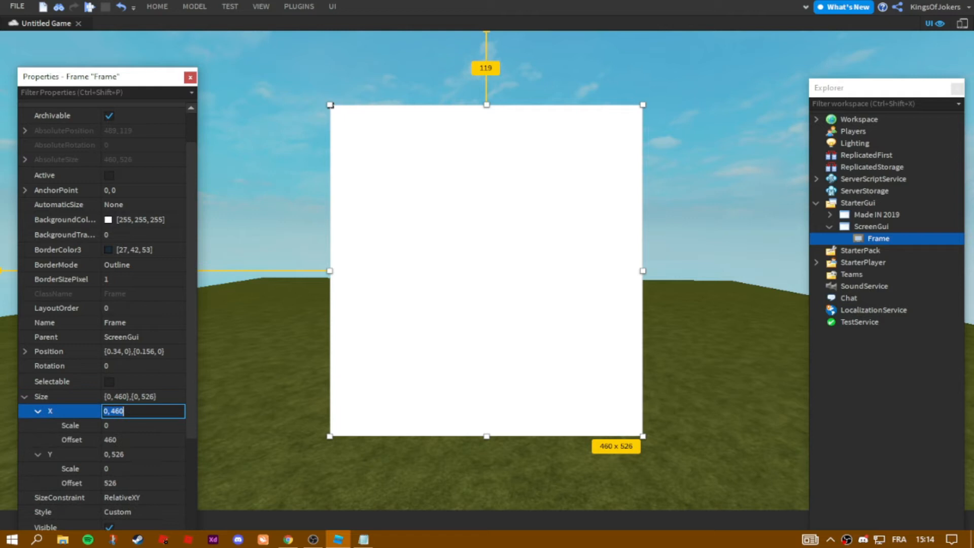
{"action": "left_click", "coordinate": [111, 440]}
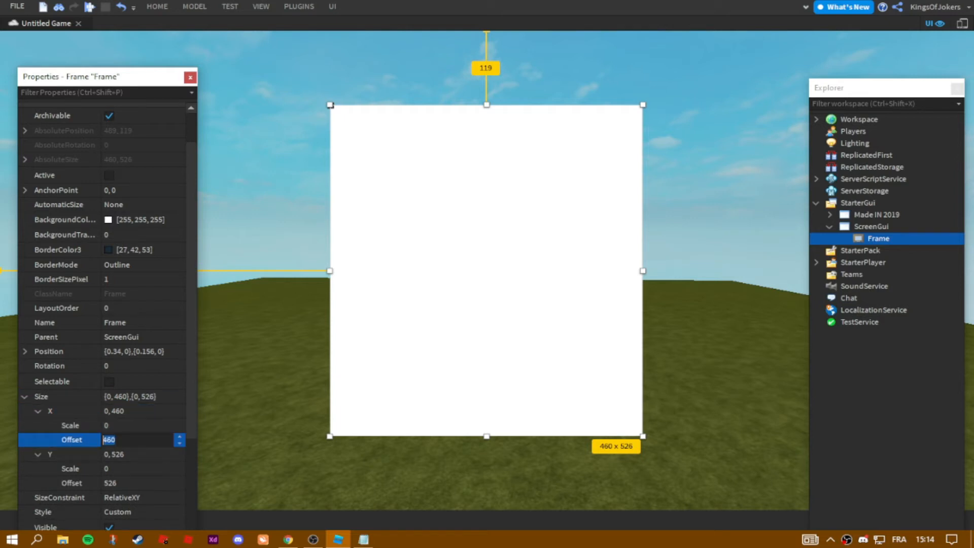
{"action": "type", "text": "0"}
{"action": "left_click", "coordinate": [111, 483]}
{"action": "type", "text": "0"}
{"action": "left_click", "coordinate": [111, 469]}
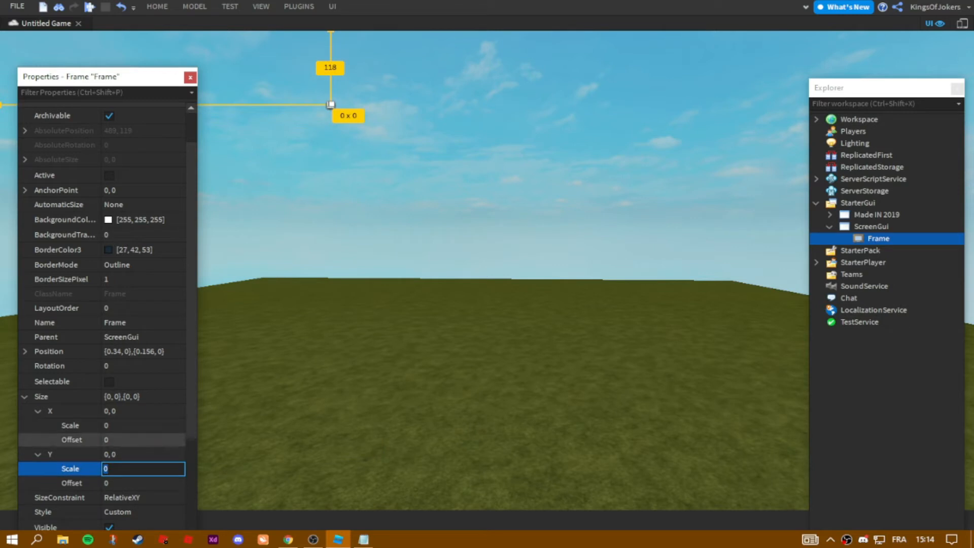
- Set the frame's X and Y size scales to 0.1, and enlarge and center it at about {0.31, 0},{0.679, 0}
{"action": "left_click", "coordinate": [110, 425]}
{"action": "type", "text": "0.1"}
{"action": "key", "text": "Return"}
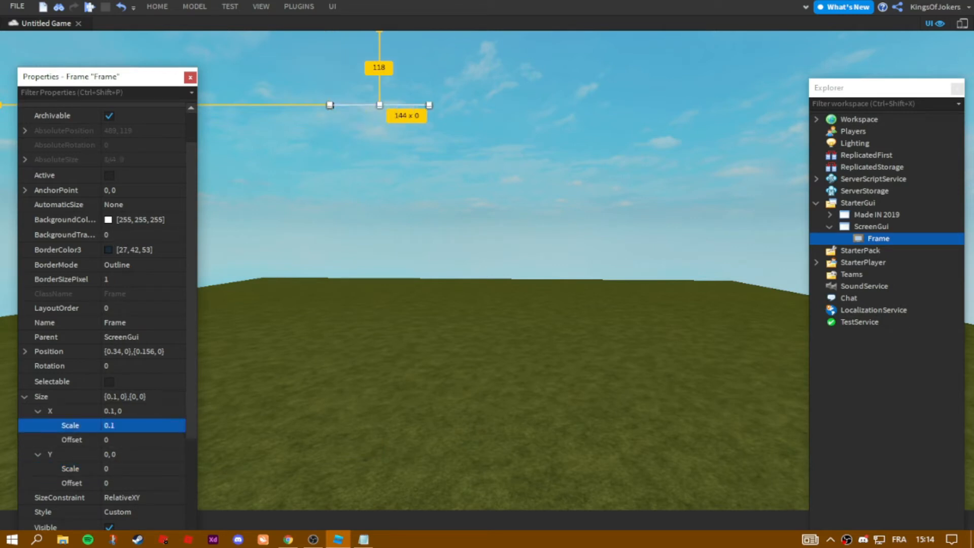
{"action": "left_click_drag", "start_coordinate": [430, 105], "coordinate": [513, 105]}
{"action": "left_click", "coordinate": [111, 469]}
{"action": "type", "text": "0.1"}
{"action": "key", "text": "Return"}
{"action": "left_click_drag", "start_coordinate": [513, 154], "coordinate": [635, 431]}
{"action": "mouse_move", "coordinate": [574, 335]}
{"action": "left_mouse_down"}
{"action": "mouse_move", "coordinate": [591, 323]}
{"action": "mouse_move", "coordinate": [578, 337]}
{"action": "left_mouse_up"}
- Preview the scale-based frame on the emulated iPad 6th Generation and iPhone 6 Plus, and close the device emulation
{"action": "left_click", "coordinate": [963, 24]}
{"action": "left_click", "coordinate": [721, 167]}
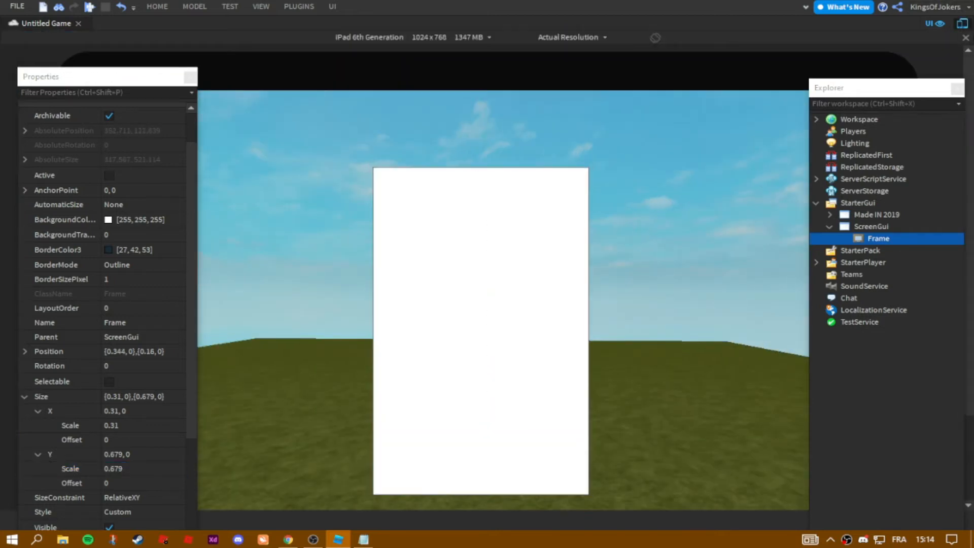
{"action": "left_click", "coordinate": [414, 37]}
{"action": "left_click", "coordinate": [345, 120]}
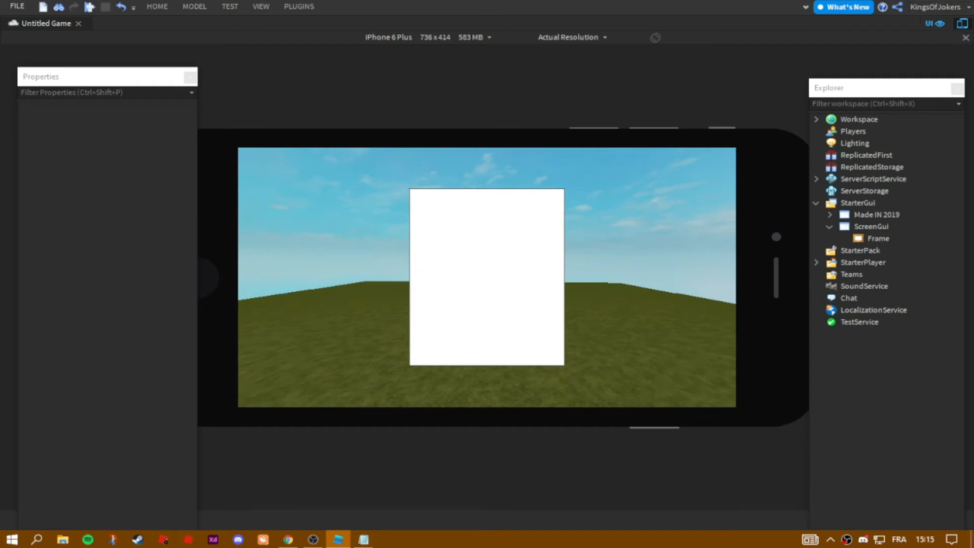
{"action": "left_click", "coordinate": [965, 38]}
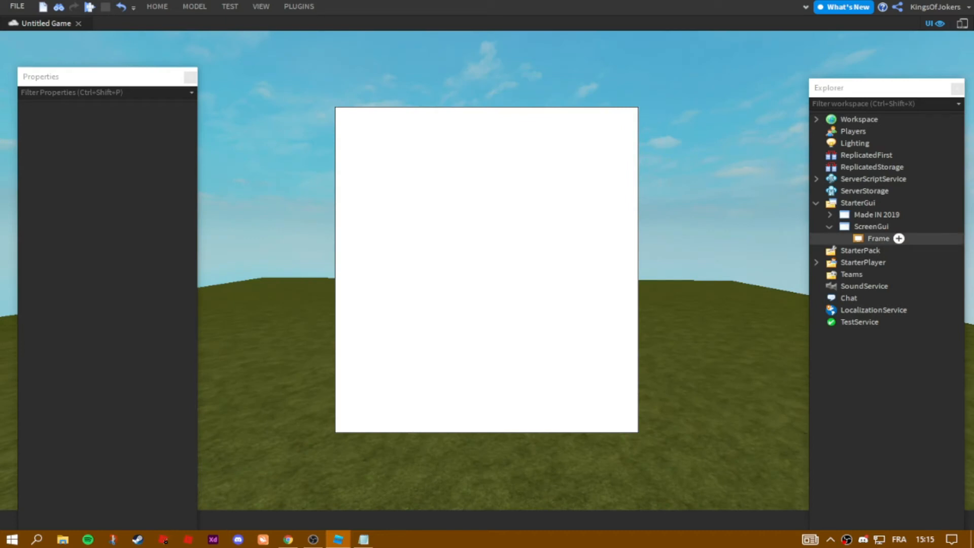
- Look over the installed AutoScale Lite plugin tools with the ScreenGui selected
{"action": "left_click", "coordinate": [895, 238]}
{"action": "left_click", "coordinate": [299, 6]}
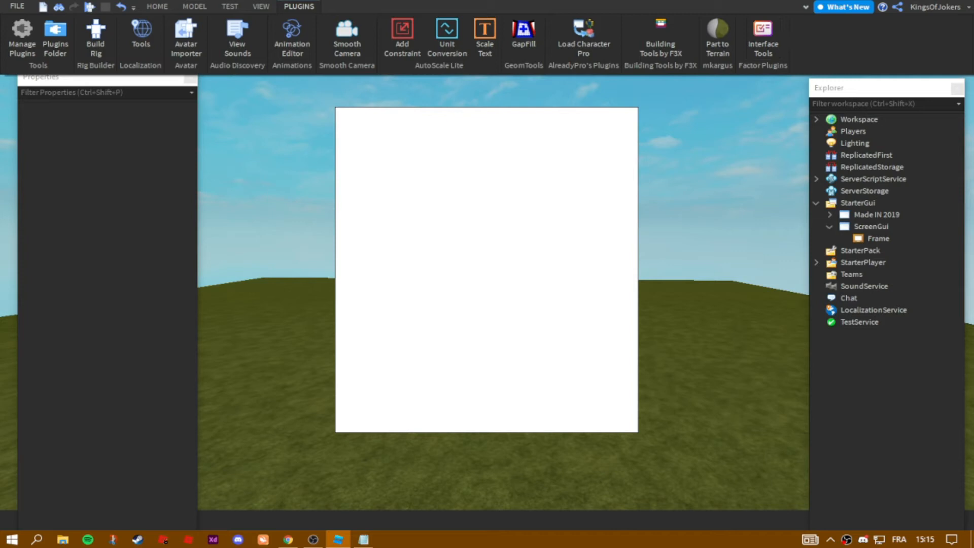
{"action": "left_click", "coordinate": [872, 227]}
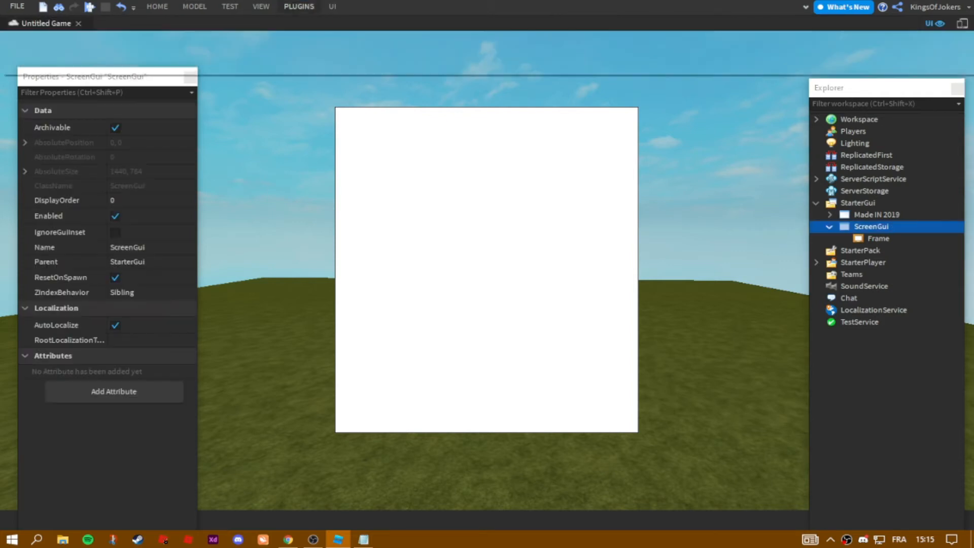
{"action": "left_click", "coordinate": [299, 7]}
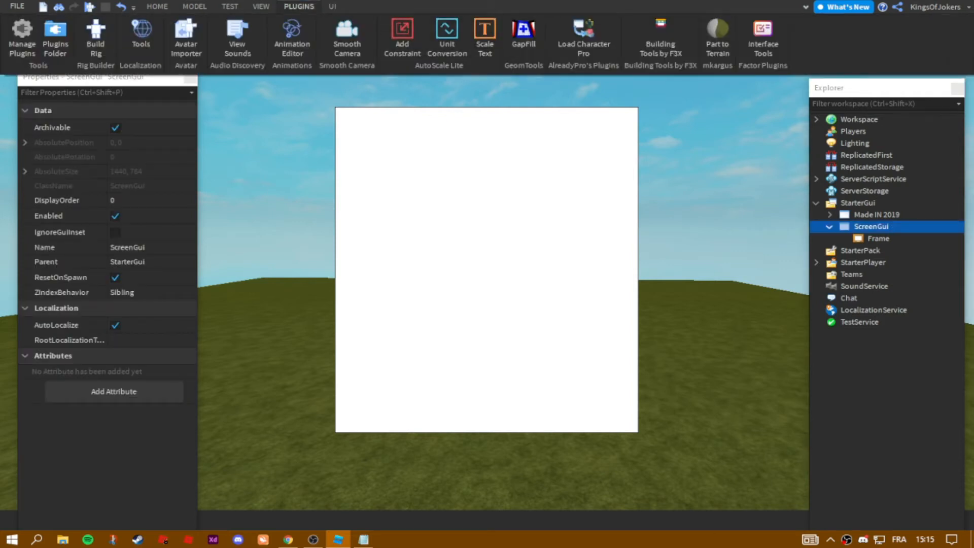
{"action": "left_click", "coordinate": [883, 239]}
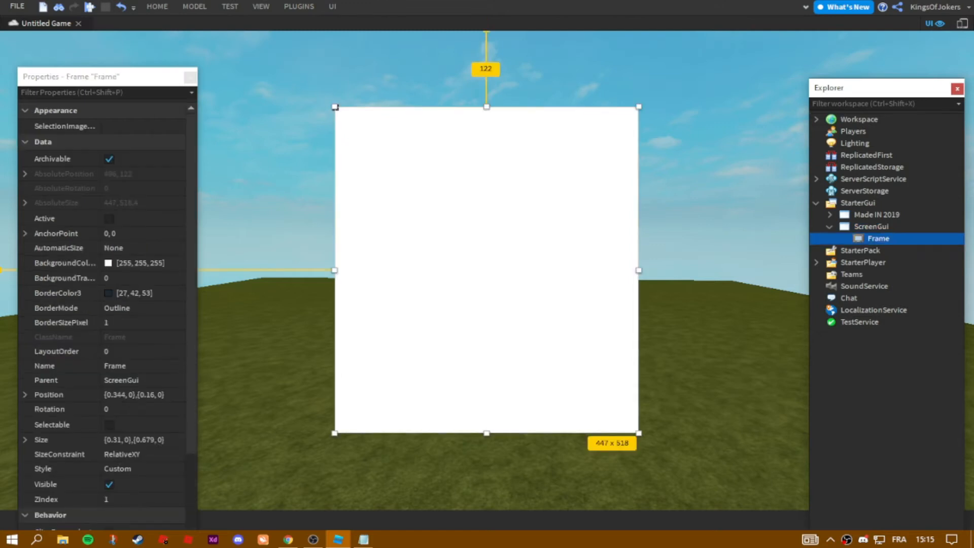
{"action": "left_click", "coordinate": [900, 239]}
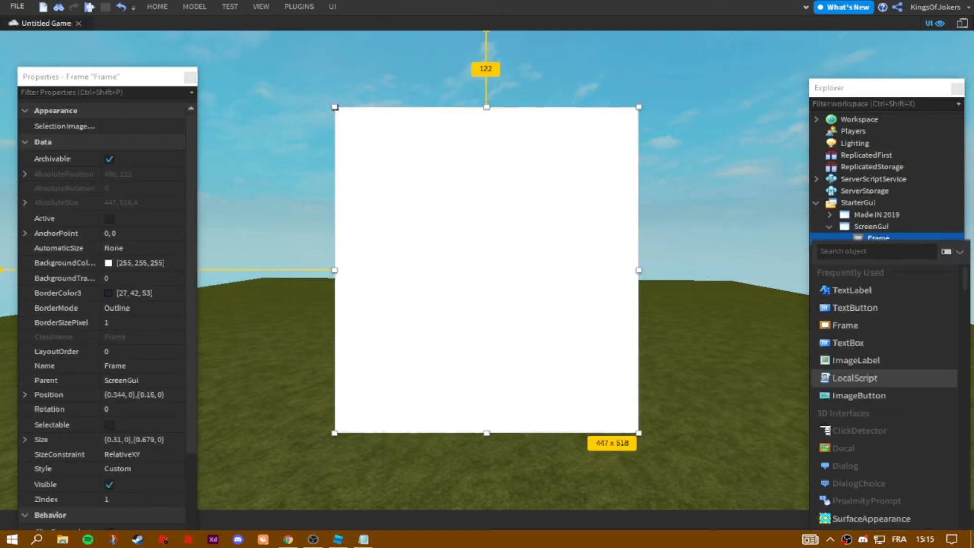
{"action": "left_click", "coordinate": [871, 226]}
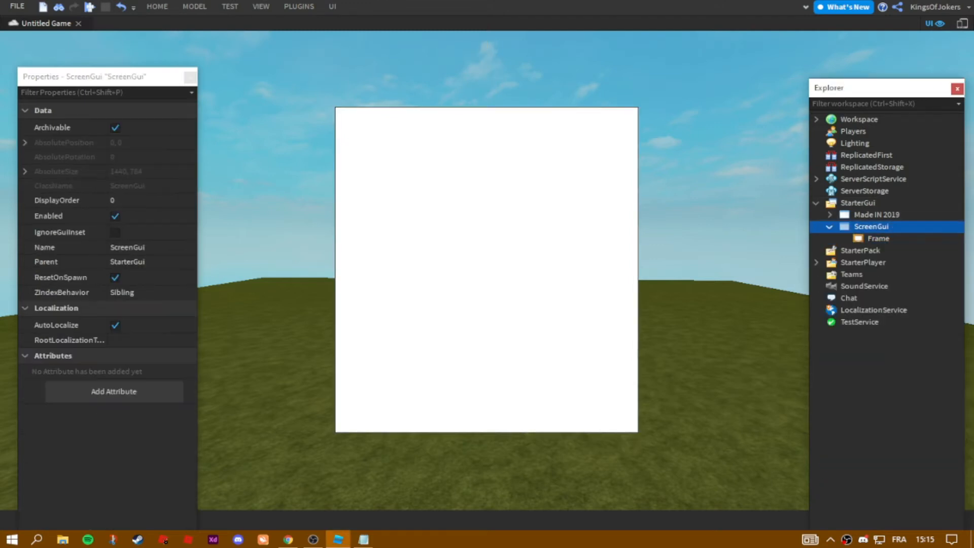
{"action": "mouse_move", "coordinate": [633, 83]}
{"action": "left_mouse_down"}
{"action": "mouse_move", "coordinate": [657, 98]}
{"action": "mouse_move", "coordinate": [663, 165]}
{"action": "left_mouse_up"}
{"action": "left_click", "coordinate": [879, 238]}
{"action": "left_click", "coordinate": [741, 203]}
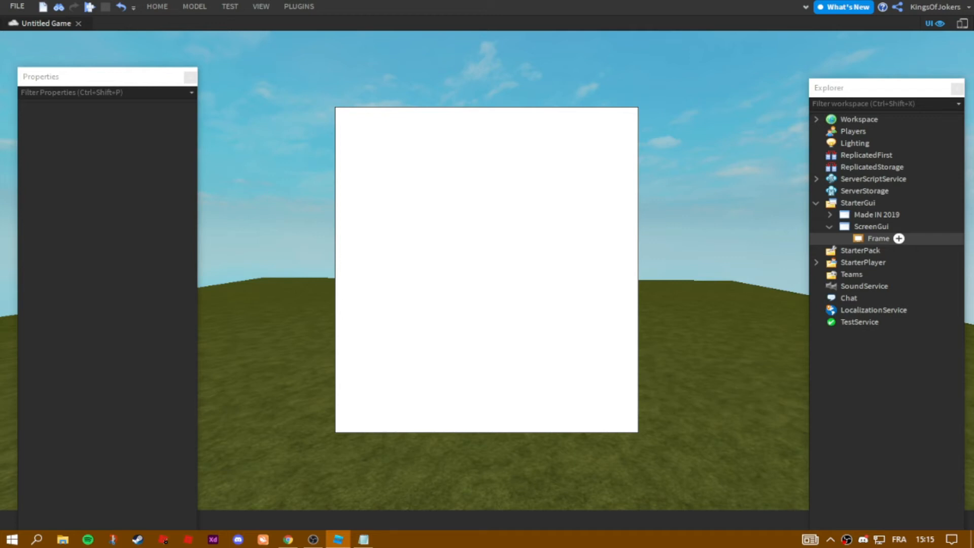
- Add a UICorner object to the ScreenGui's frame
{"action": "left_click", "coordinate": [879, 239]}
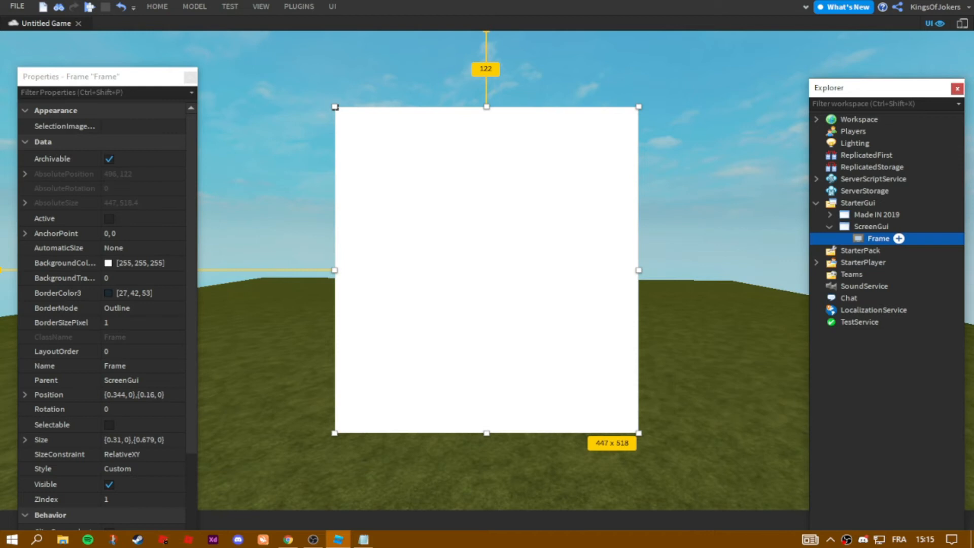
{"action": "left_click", "coordinate": [899, 239]}
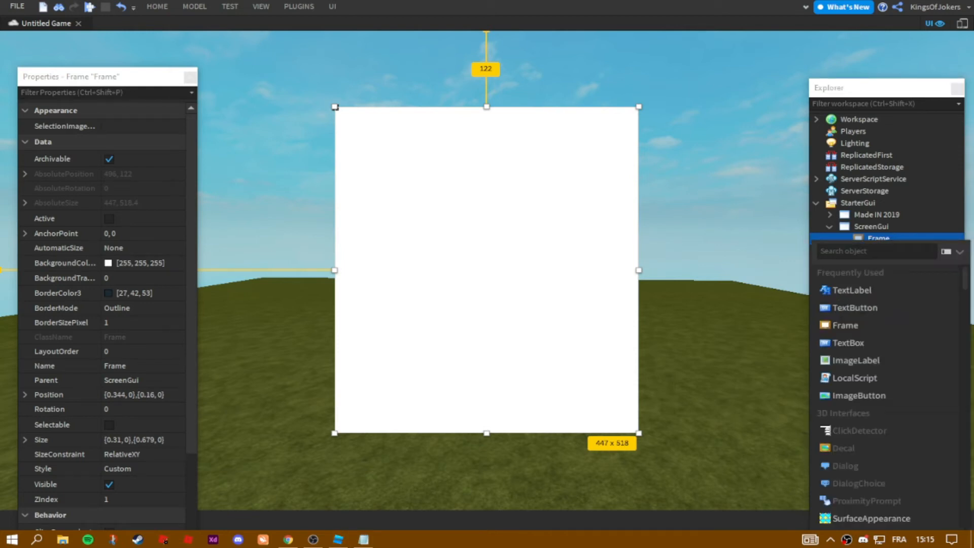
{"action": "type", "text": "uicorner"}
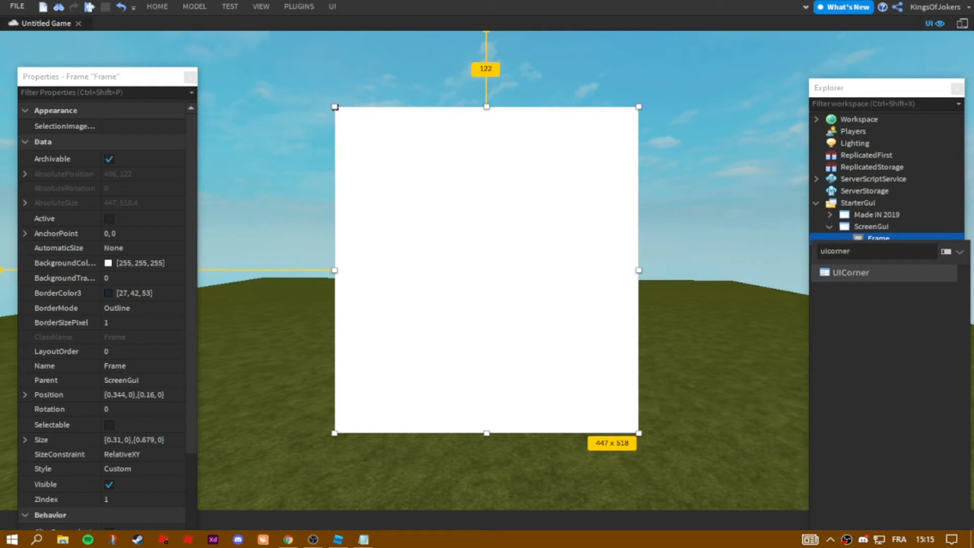
{"action": "key", "text": "Return"}
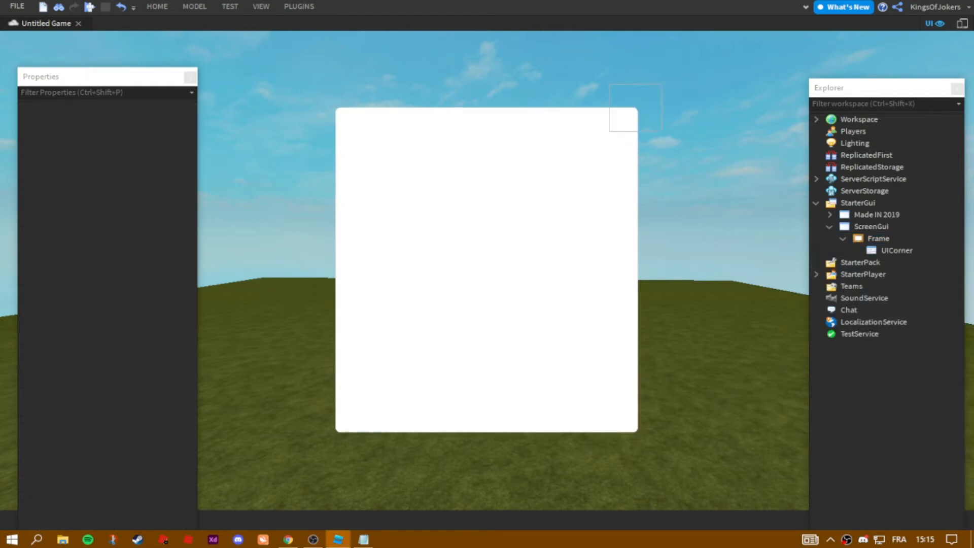
- Try CornerRadius offsets of 10 and 25 on the UICorner, and finish with a larger, strongly rounded radius
{"action": "left_click", "coordinate": [897, 250]}
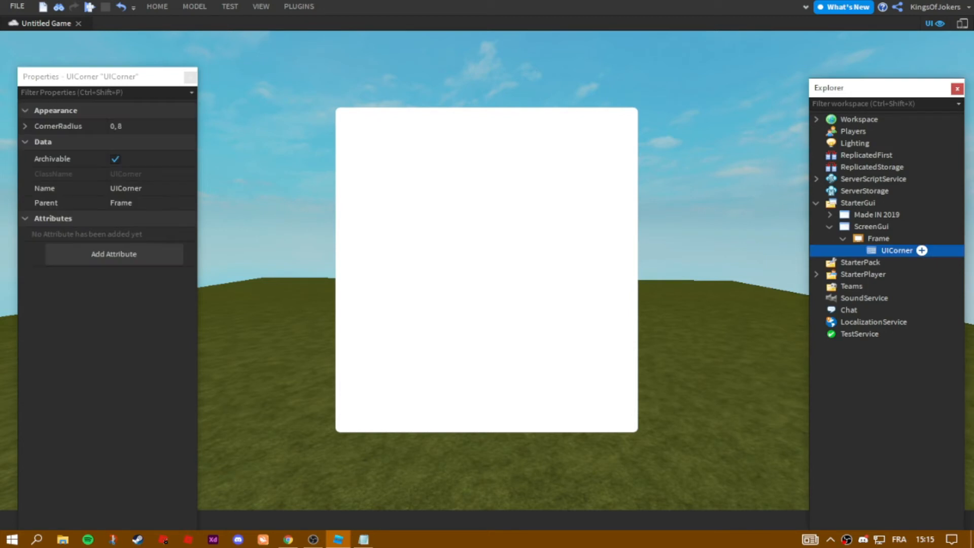
{"action": "left_click", "coordinate": [122, 126]}
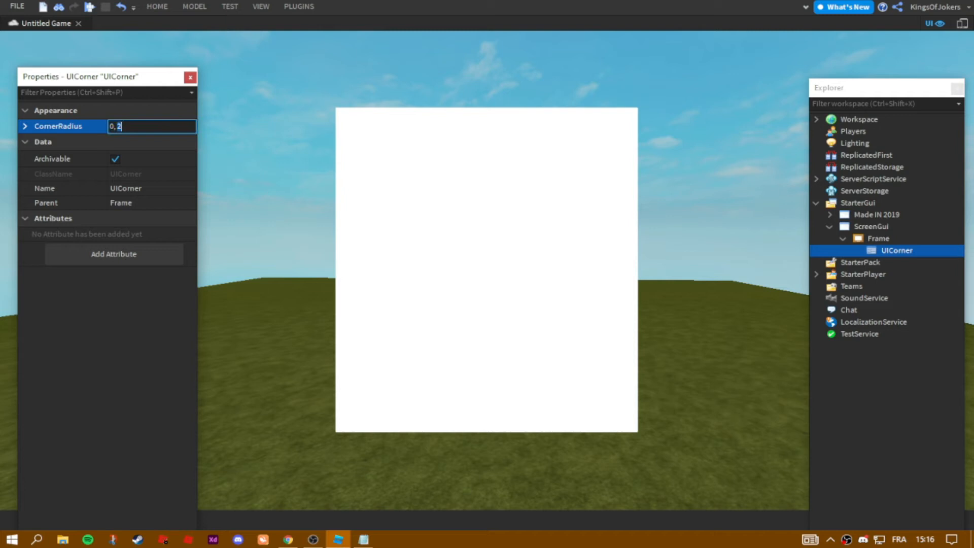
{"action": "type", "text": "10"}
{"action": "key", "text": "Return"}
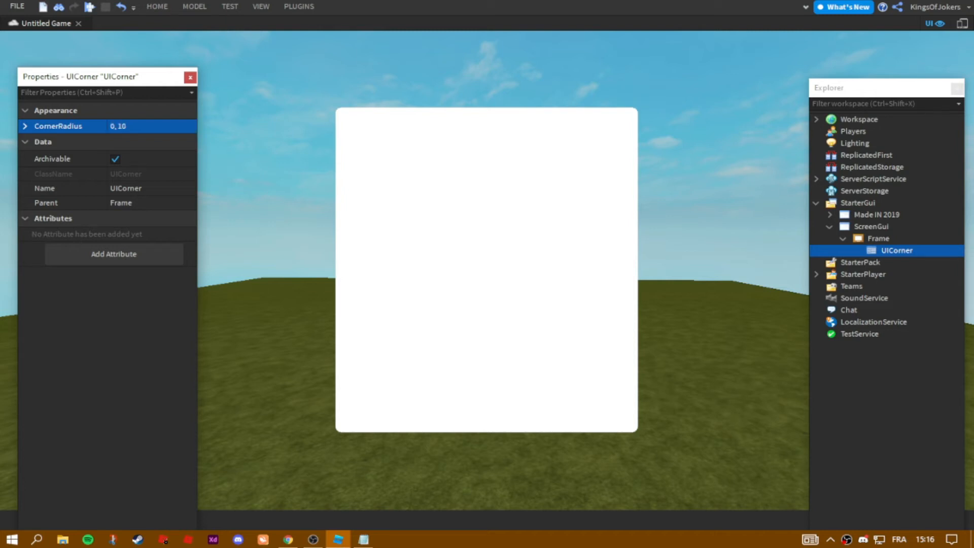
{"action": "left_click", "coordinate": [122, 127]}
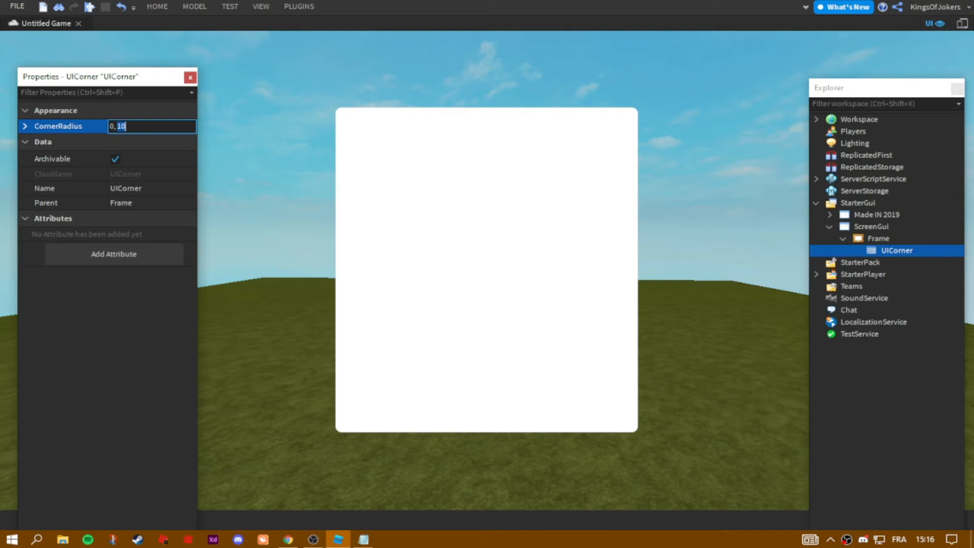
{"action": "key", "text": "Return"}
{"action": "double_click", "coordinate": [122, 126]}
{"action": "type", "text": "25"}
{"action": "key", "text": "Return"}
{"action": "double_click", "coordinate": [122, 126]}
{"action": "key", "text": "Return"}
{"action": "left_click", "coordinate": [274, 177]}
- Remove the UICorner from the frame
{"action": "left_click", "coordinate": [897, 251]}
{"action": "left_click", "coordinate": [879, 238]}
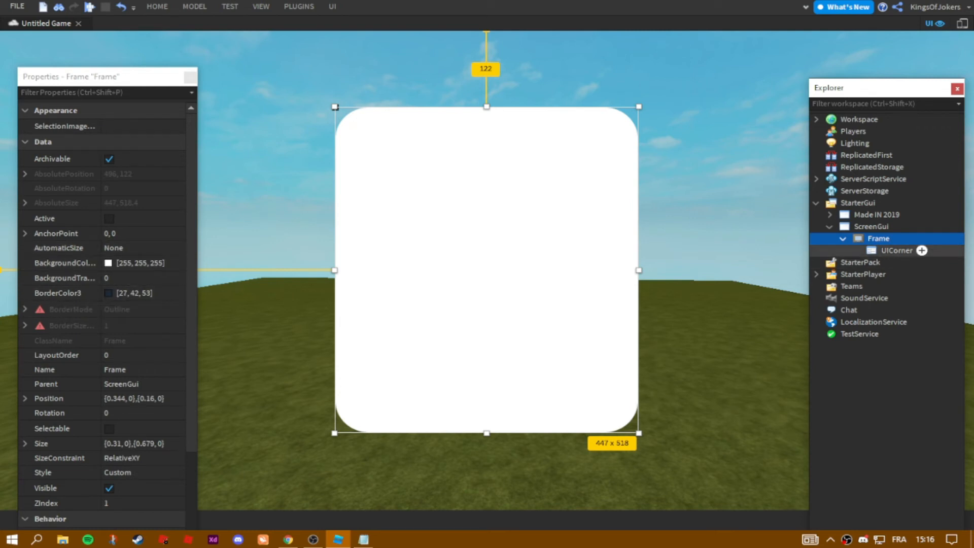
{"action": "left_click", "coordinate": [897, 250]}
{"action": "key", "text": "Delete"}
- Set the frame's BorderSizePixel to 4
{"action": "left_click", "coordinate": [879, 239]}
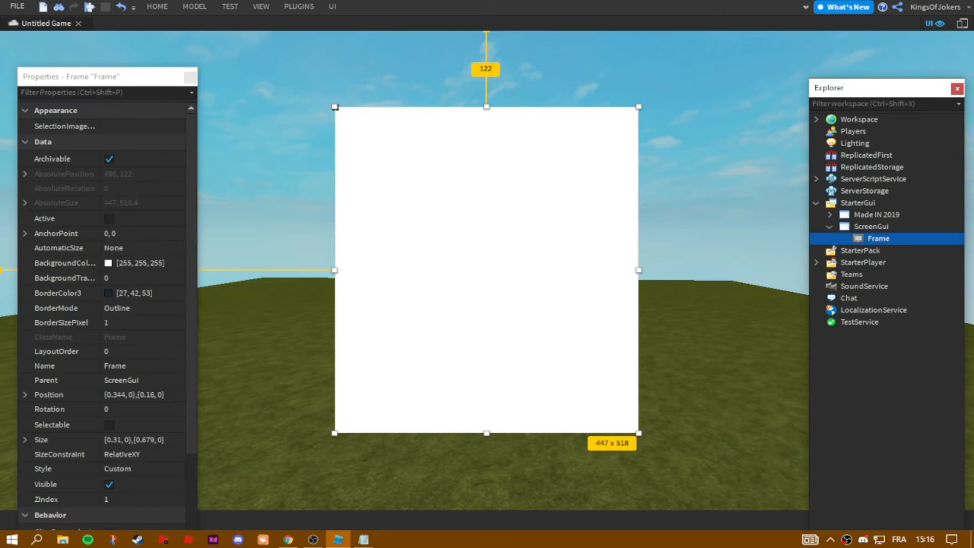
{"action": "left_click", "coordinate": [106, 322]}
{"action": "key", "text": "Return"}
{"action": "left_click", "coordinate": [579, 64]}
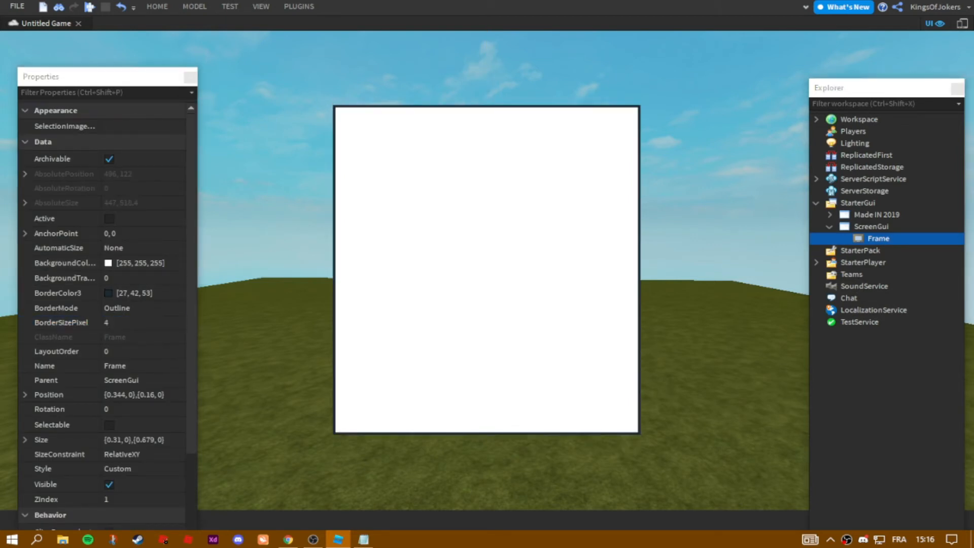
{"action": "left_click_drag", "start_coordinate": [578, 65], "coordinate": [720, 315]}
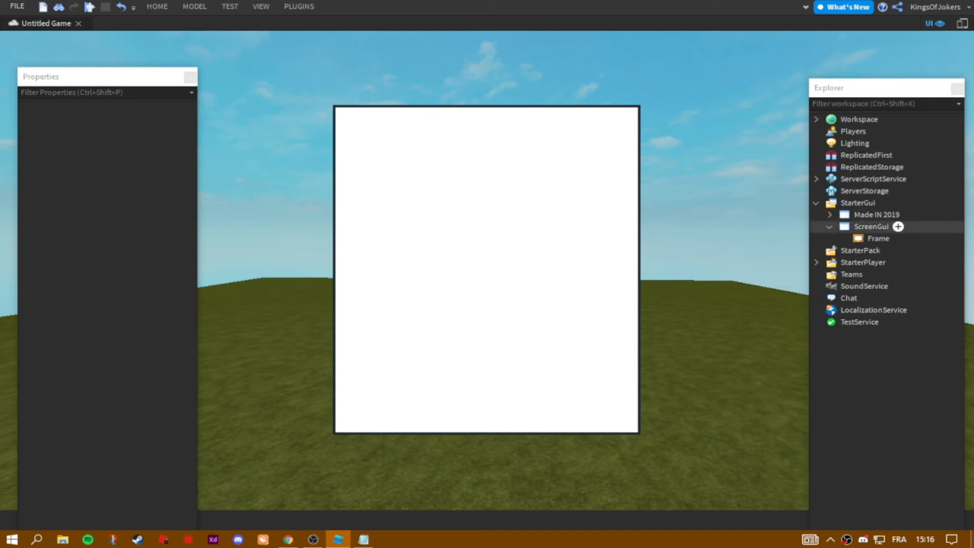
- Paste the removed UICorner back into the frame
{"action": "right_click", "coordinate": [879, 239]}
{"action": "left_click", "coordinate": [832, 21]}
{"action": "left_click_drag", "start_coordinate": [590, 53], "coordinate": [626, 242]}
- Expand the frame's BorderSizePixel warning to check which object overrides the border
{"action": "left_click", "coordinate": [899, 238]}
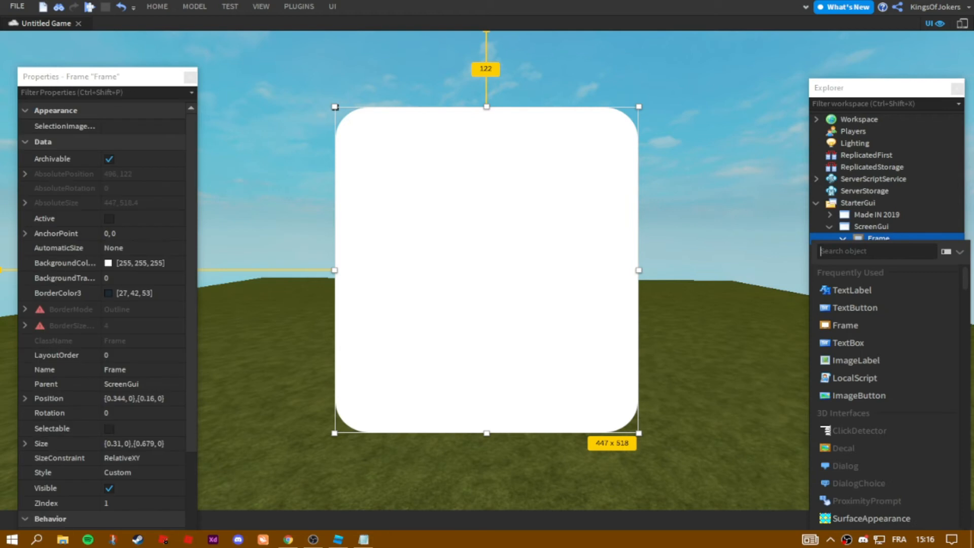
{"action": "left_click", "coordinate": [76, 326]}
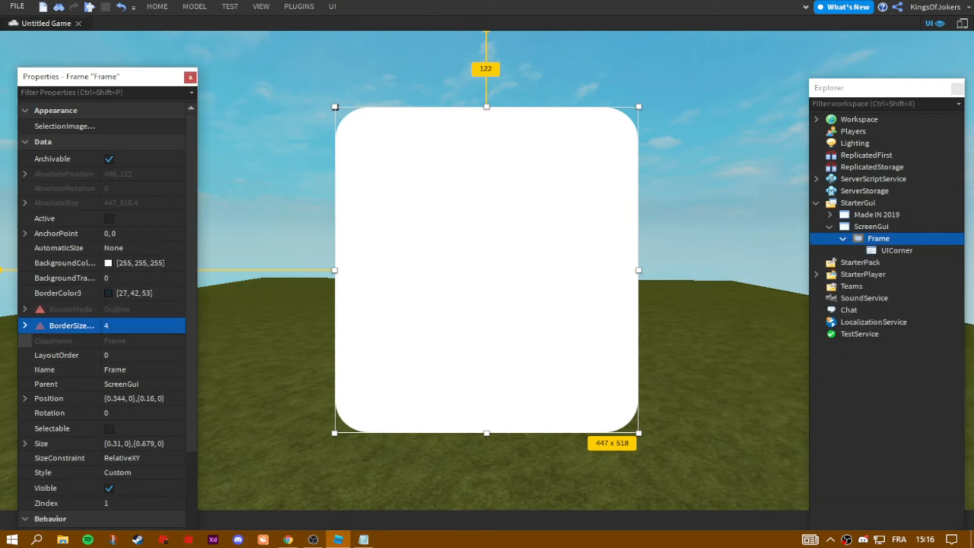
{"action": "left_click", "coordinate": [25, 326]}
- Add a UIStroke object to the frame alongside the UICorner
{"action": "left_click", "coordinate": [899, 239]}
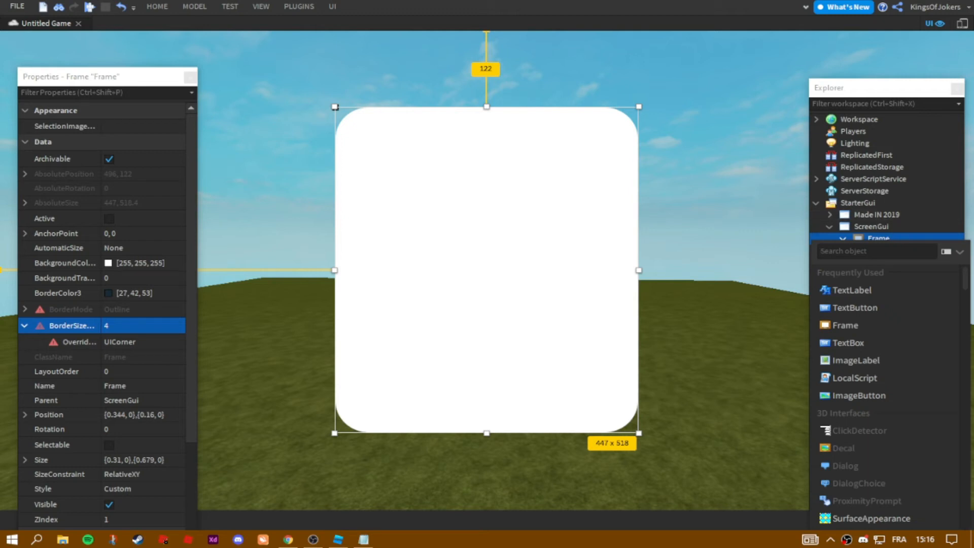
{"action": "type", "text": "uic"}
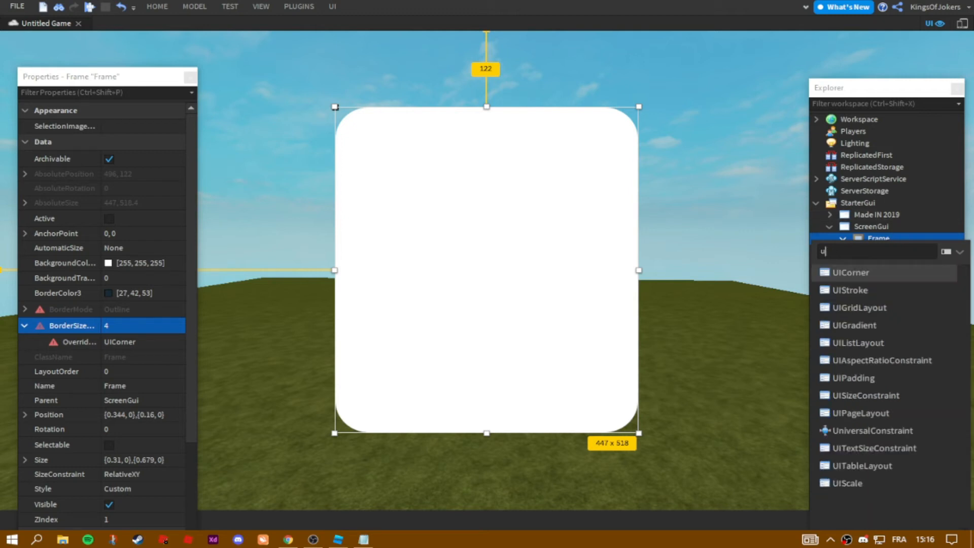
{"action": "key", "text": "BackSpace"}
{"action": "type", "text": "streo"}
{"action": "key", "text": "BackSpace"}
{"action": "key", "text": "BackSpace"}
{"action": "key", "text": "Return"}
{"action": "left_click", "coordinate": [725, 250]}
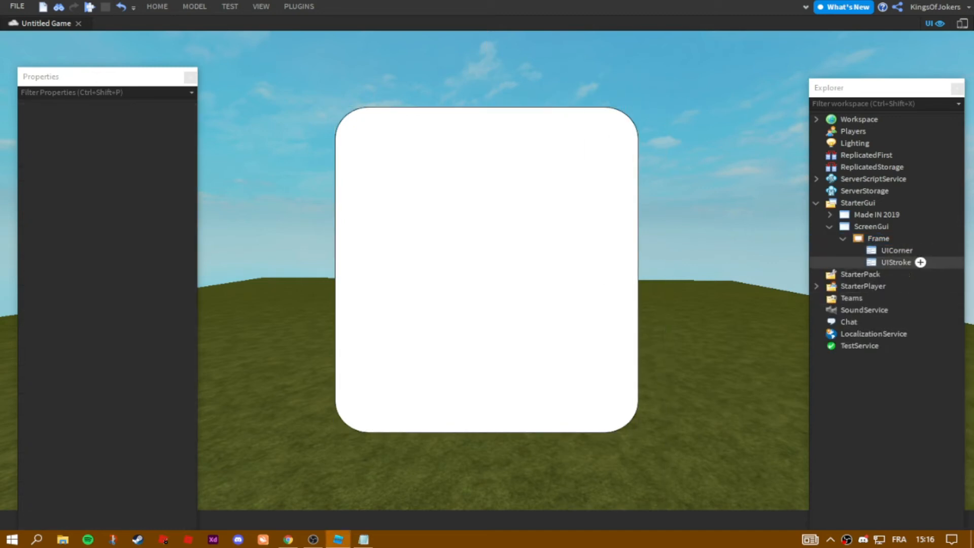
- Set the thickness of the frame's UIStroke to 3.6
{"action": "left_click", "coordinate": [832, 263]}
{"action": "left_click", "coordinate": [127, 171]}
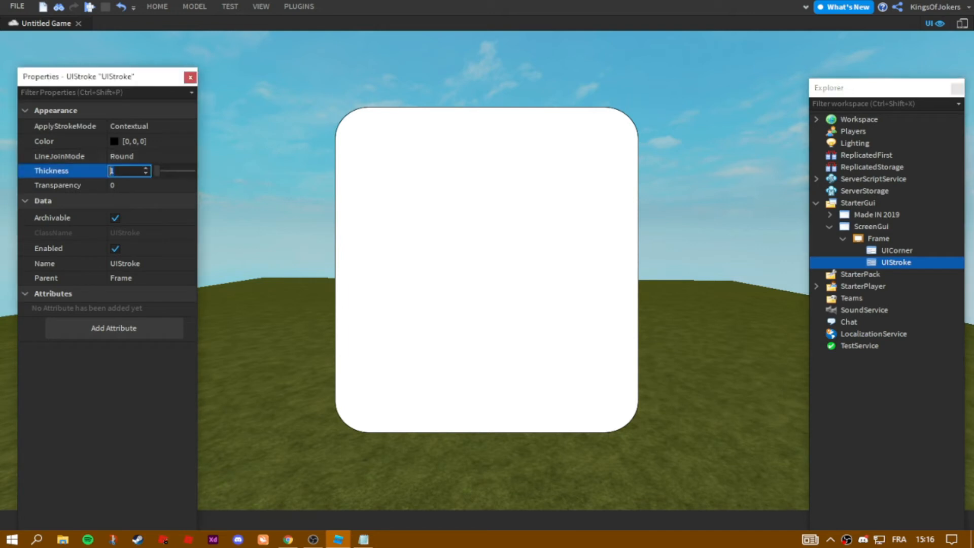
{"action": "mouse_move", "coordinate": [157, 171]}
{"action": "left_mouse_down"}
{"action": "mouse_move", "coordinate": [169, 171]}
{"action": "mouse_move", "coordinate": [160, 171]}
{"action": "left_mouse_up"}
- Set the UIStroke color to pink (255, 0, 128)
{"action": "left_click", "coordinate": [115, 141]}
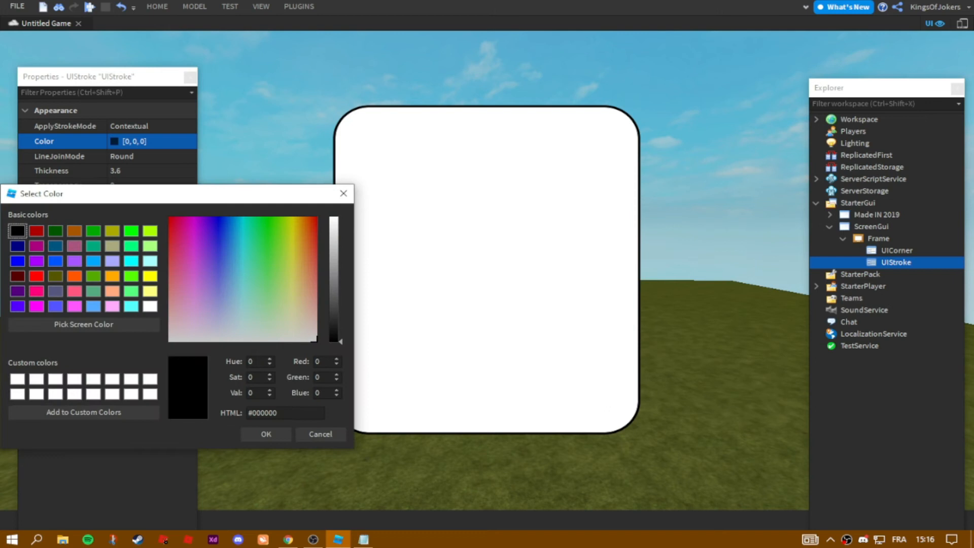
{"action": "left_click", "coordinate": [131, 261]}
{"action": "left_click", "coordinate": [131, 276]}
{"action": "left_click", "coordinate": [55, 291]}
{"action": "left_click", "coordinate": [36, 291]}
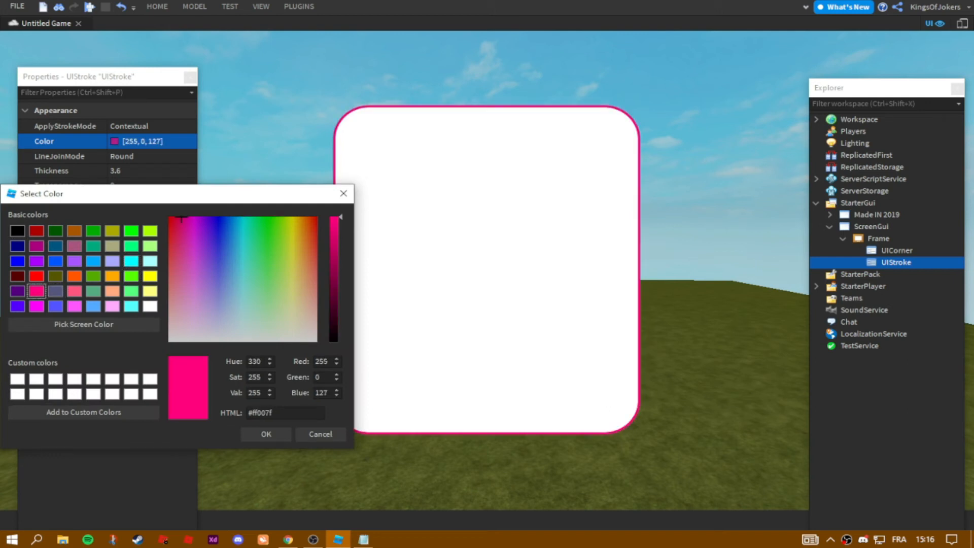
{"action": "mouse_move", "coordinate": [335, 218]}
{"action": "left_mouse_down"}
{"action": "mouse_move", "coordinate": [334, 342]}
{"action": "mouse_move", "coordinate": [335, 219]}
{"action": "left_mouse_up"}
{"action": "left_click", "coordinate": [266, 434]}
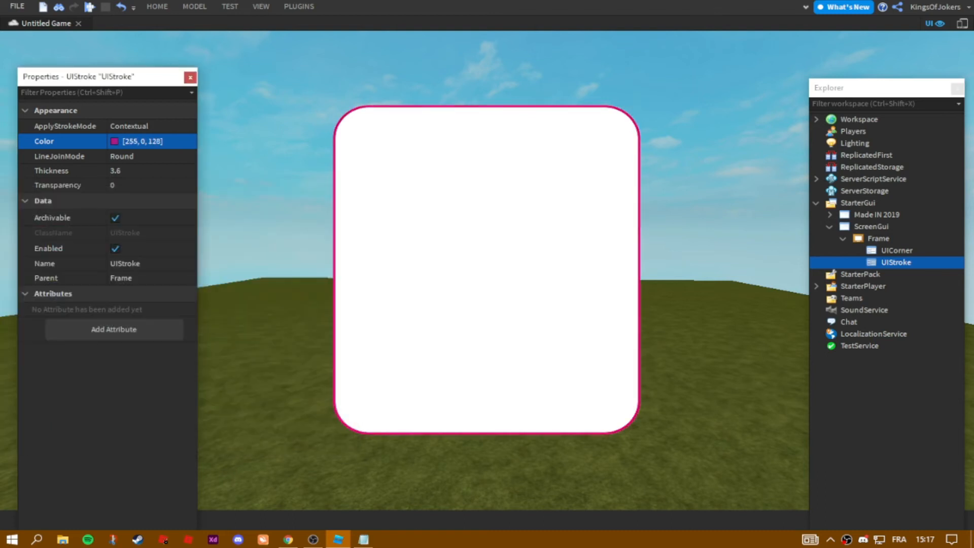
- Set the UIStroke color to blue (0, 85, 255)
{"action": "left_click", "coordinate": [114, 142]}
{"action": "left_click", "coordinate": [55, 246]}
{"action": "left_click", "coordinate": [56, 262]}
{"action": "left_click", "coordinate": [265, 434]}
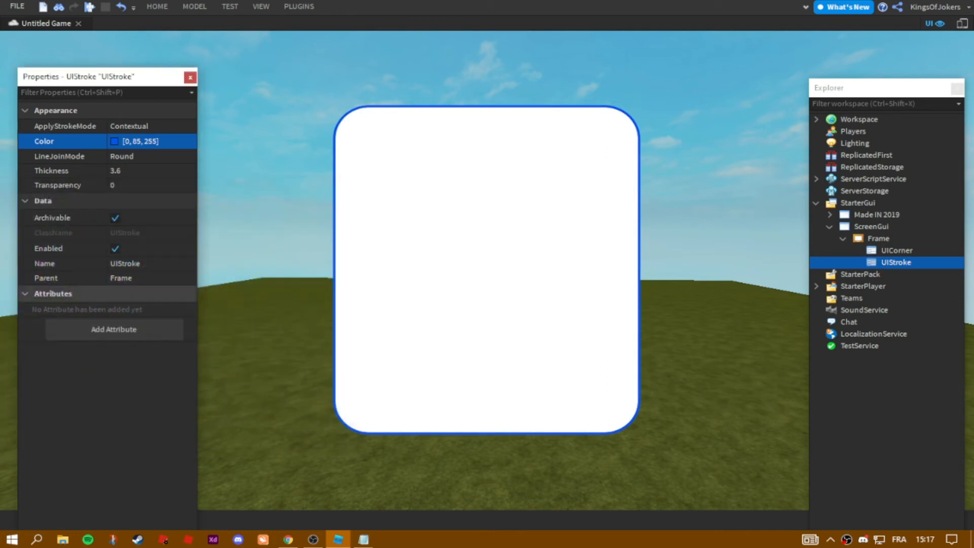
- Shrink the frame to about 376 × 419 px, keep it centered, and preview it on the emulated iPhone 6 Plus
{"action": "left_click", "coordinate": [879, 239]}
{"action": "left_click_drag", "start_coordinate": [639, 107], "coordinate": [592, 167]}
{"action": "left_click_drag", "start_coordinate": [512, 254], "coordinate": [537, 225]}
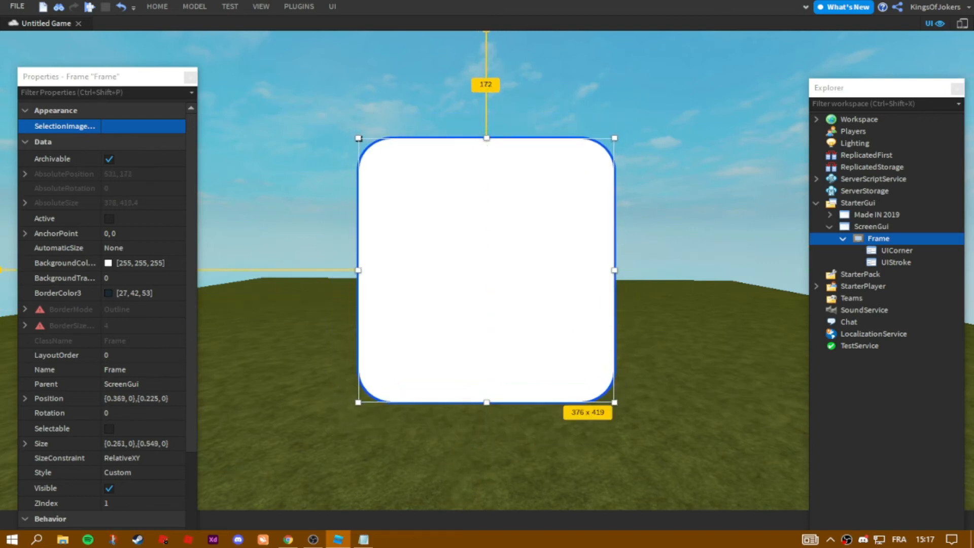
{"action": "left_click", "coordinate": [697, 213]}
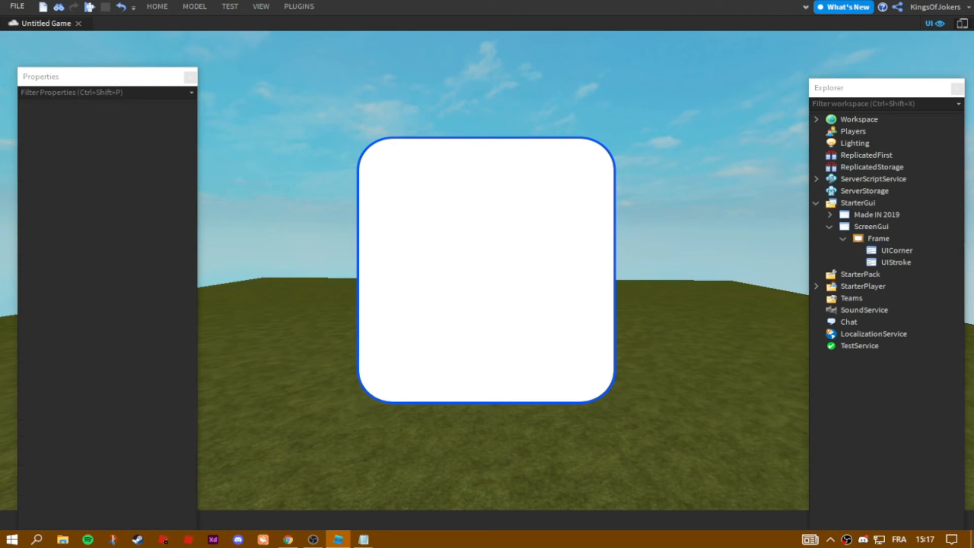
{"action": "left_click", "coordinate": [962, 24]}
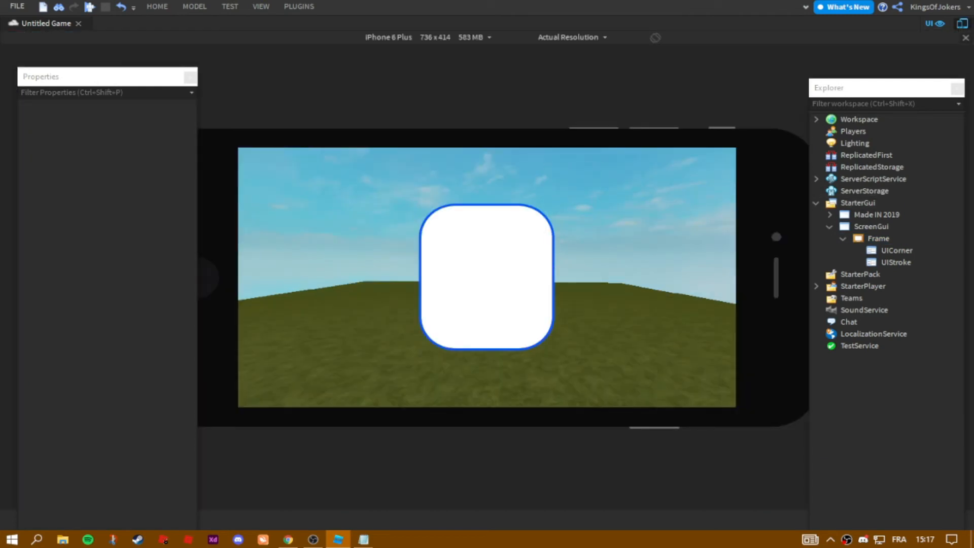
{"action": "left_click", "coordinate": [963, 24]}
- Add a nested Frame inside the rounded frame and enlarge it to about 106 × 111 px
{"action": "left_click", "coordinate": [871, 227]}
{"action": "left_click", "coordinate": [878, 238]}
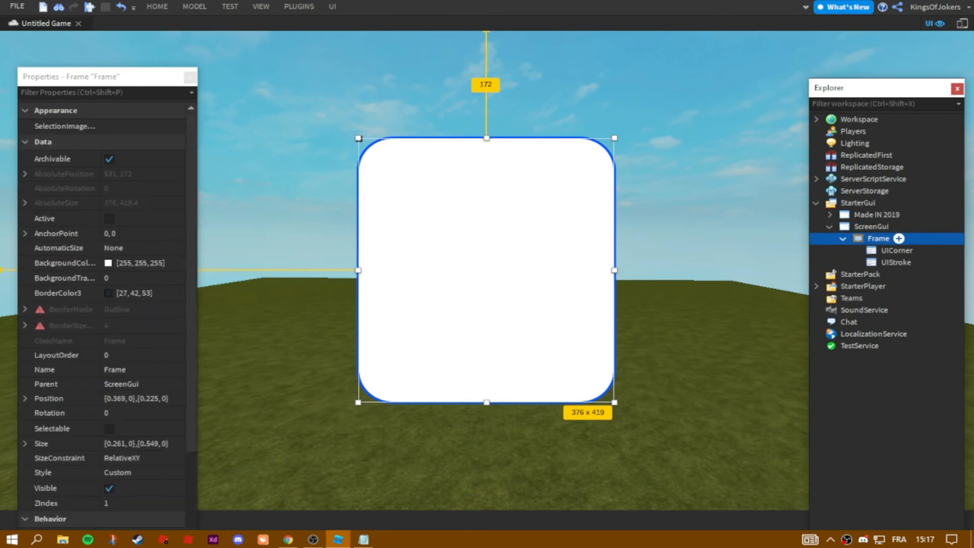
{"action": "left_click", "coordinate": [898, 226]}
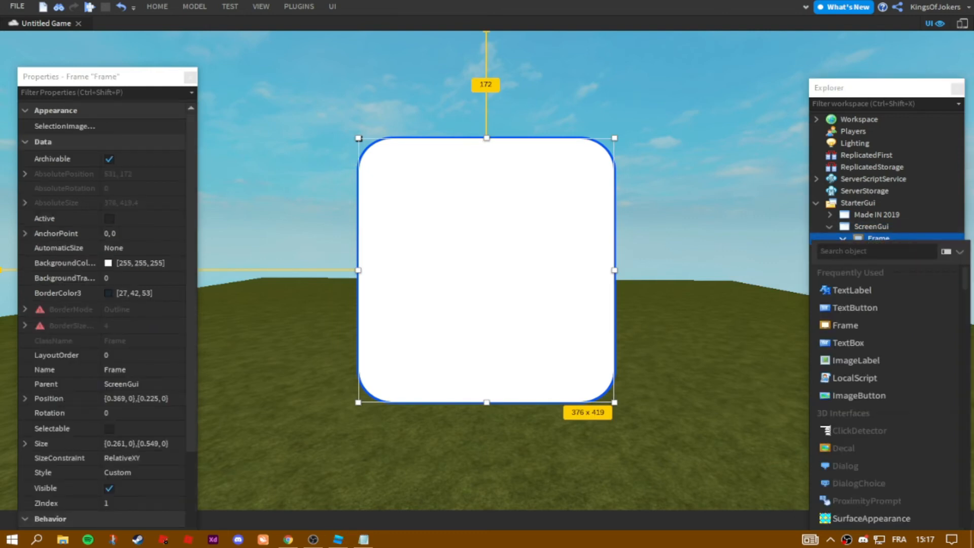
{"action": "left_click", "coordinate": [845, 326]}
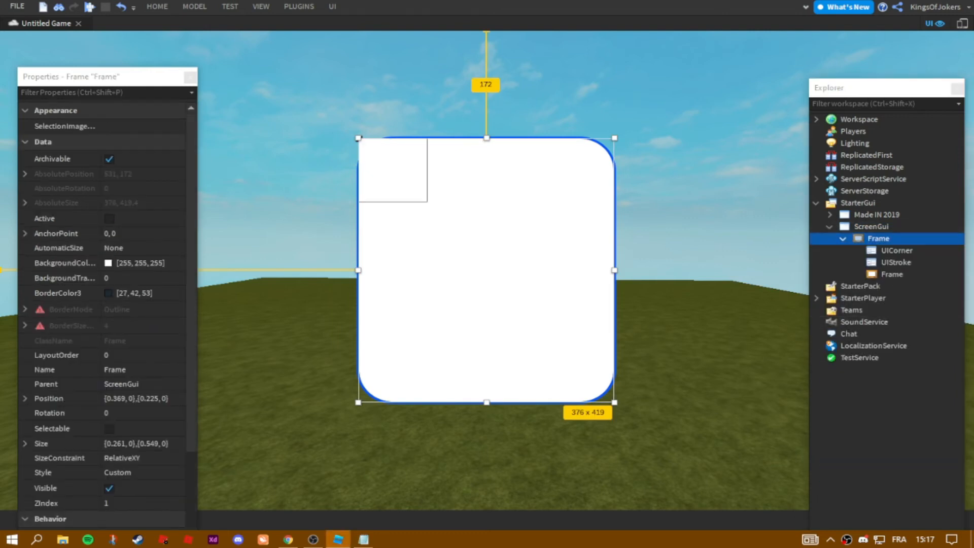
{"action": "left_click_drag", "start_coordinate": [428, 202], "coordinate": [431, 209]}
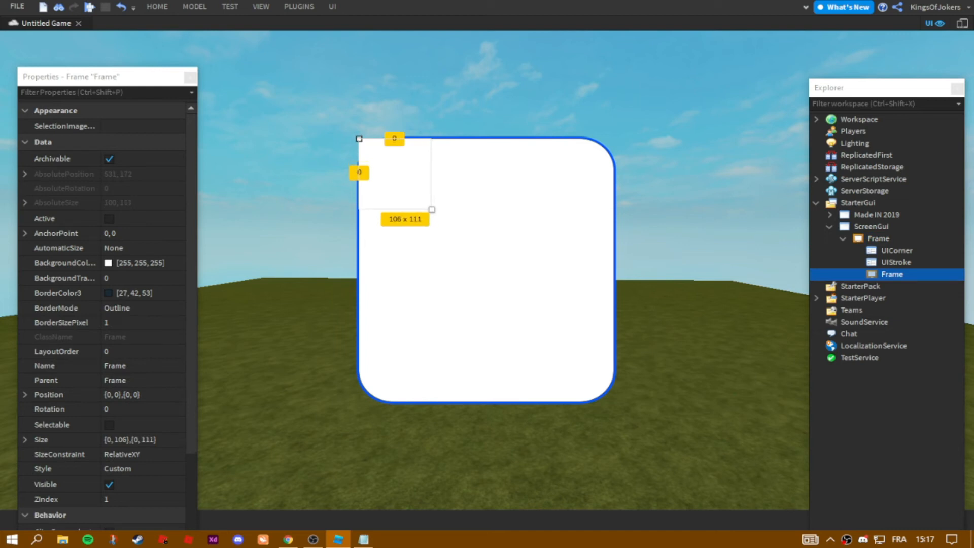
{"action": "left_click", "coordinate": [433, 210]}
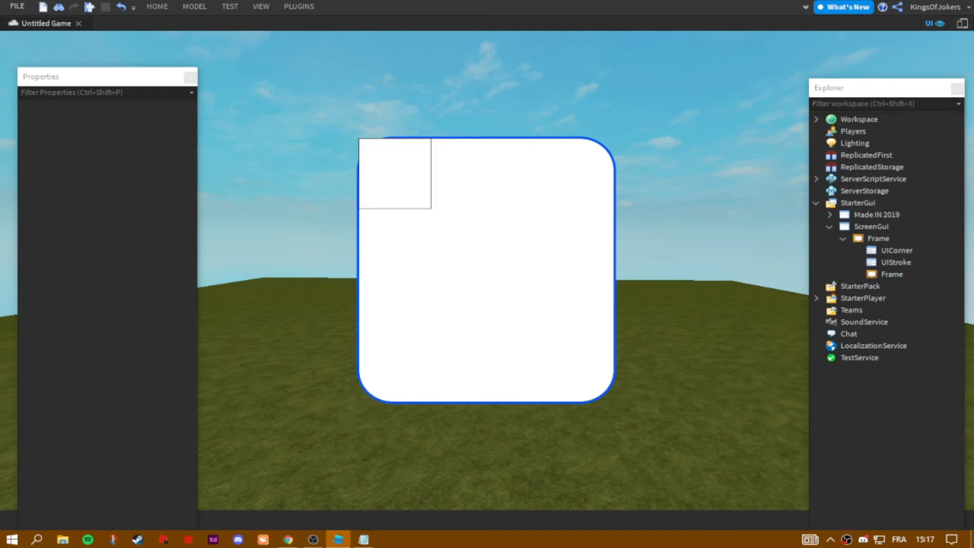
- Move the nested frame away from the rounded frame's corner, and delete it
{"action": "left_click", "coordinate": [883, 274]}
{"action": "left_click_drag", "start_coordinate": [360, 140], "coordinate": [413, 161]}
{"action": "left_click", "coordinate": [533, 219]}
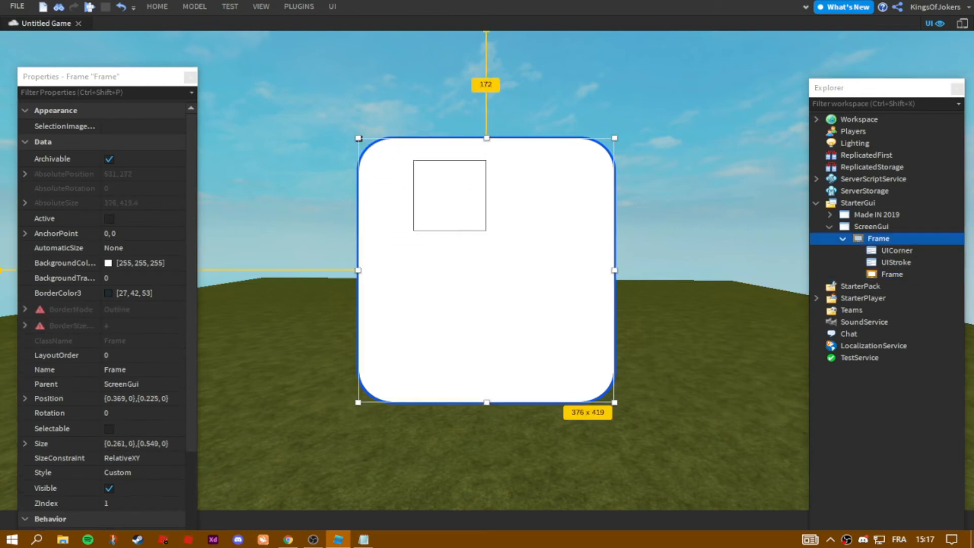
{"action": "left_click", "coordinate": [892, 274]}
{"action": "key", "text": "Delete"}
- Hide the rounded frame by turning off its Visible property
{"action": "left_click", "coordinate": [879, 239]}
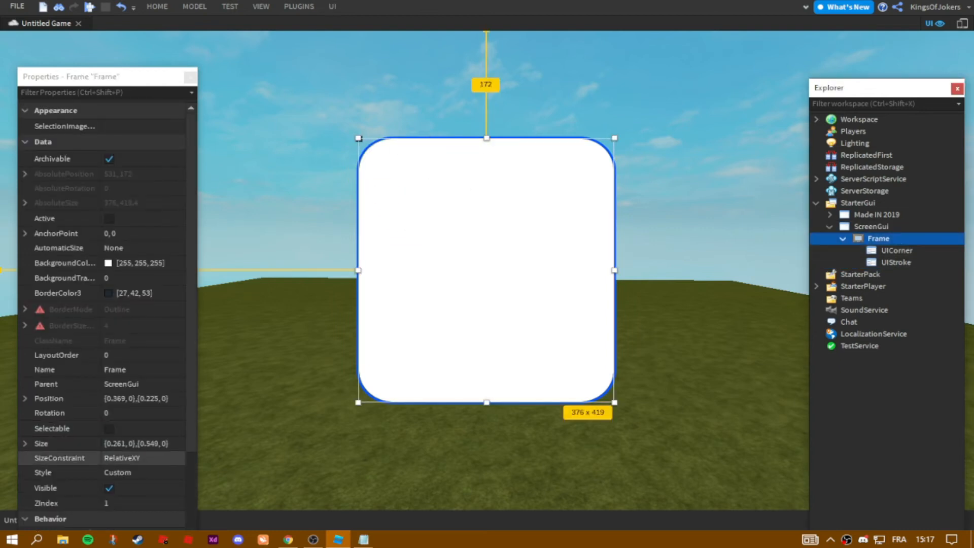
{"action": "left_click", "coordinate": [109, 488]}
- Try to paste a copy of the hidden frame, and undo the paste
{"action": "left_click", "coordinate": [898, 227]}
{"action": "left_click", "coordinate": [886, 238]}
{"action": "key", "text": "ctrl+v"}
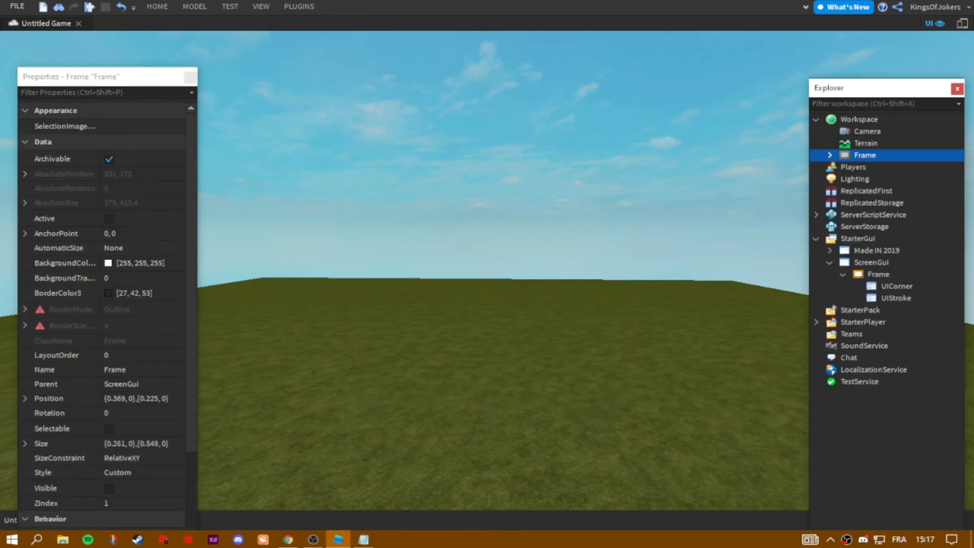
{"action": "key", "text": "ctrl+z"}
- Duplicate the hidden frame within the ScreenGui and turn on the copy's Visible property
{"action": "left_click", "coordinate": [879, 262]}
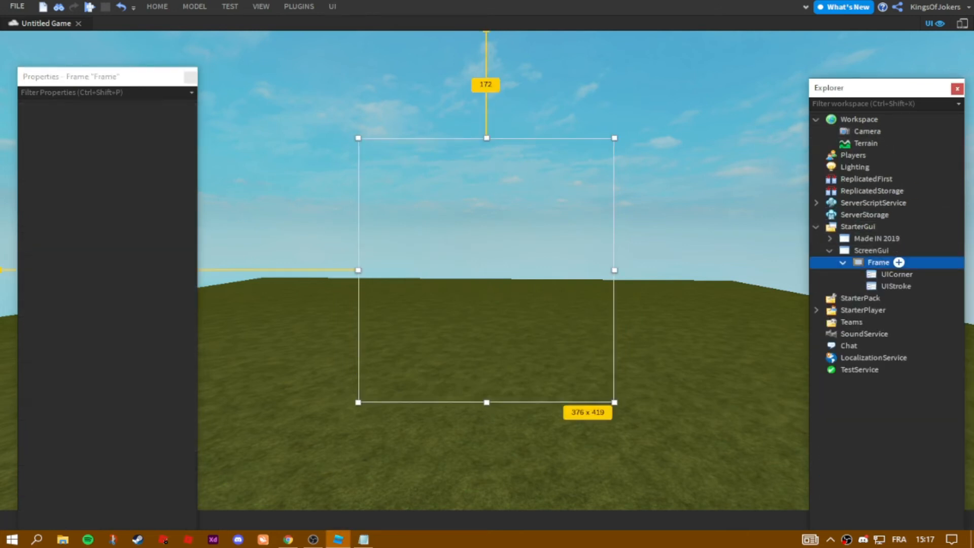
{"action": "key", "text": "ctrl+d"}
{"action": "left_click", "coordinate": [109, 488]}
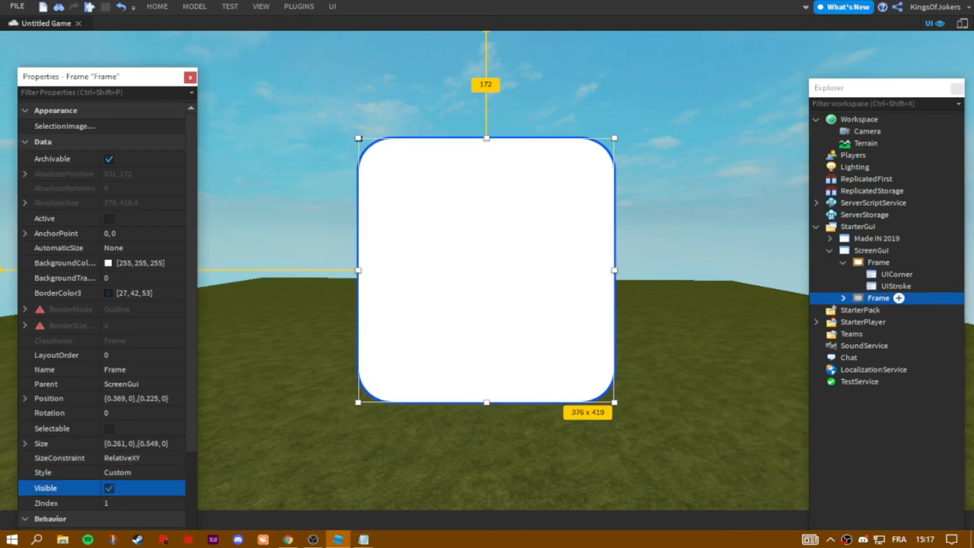
{"action": "left_click", "coordinate": [736, 305]}
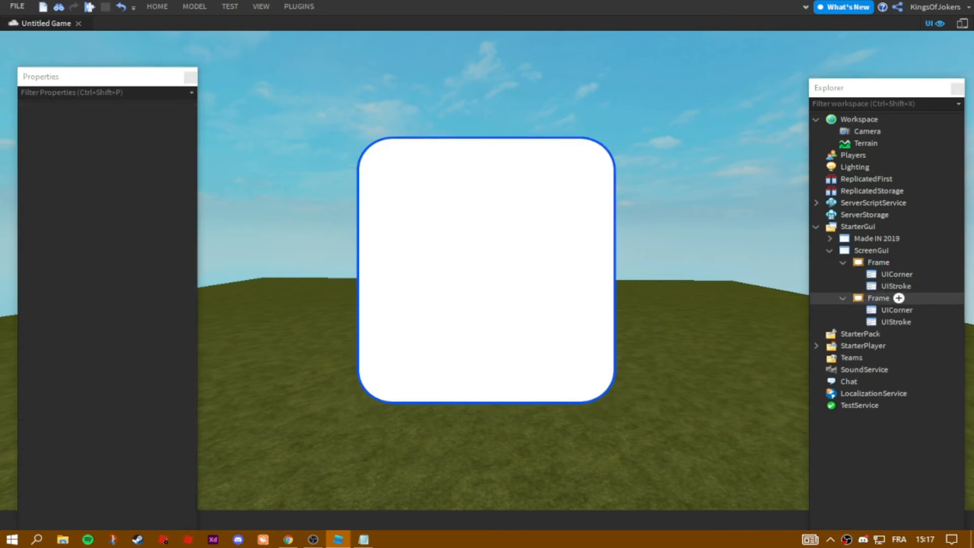
- Add a 100 × 100 px Frame inside the duplicated frame, about 60 px from its left edge and 71 px from its top
{"action": "left_click", "coordinate": [879, 298]}
{"action": "left_click", "coordinate": [900, 298]}
{"action": "left_click", "coordinate": [842, 37]}
{"action": "left_click_drag", "start_coordinate": [393, 170], "coordinate": [433, 214]}
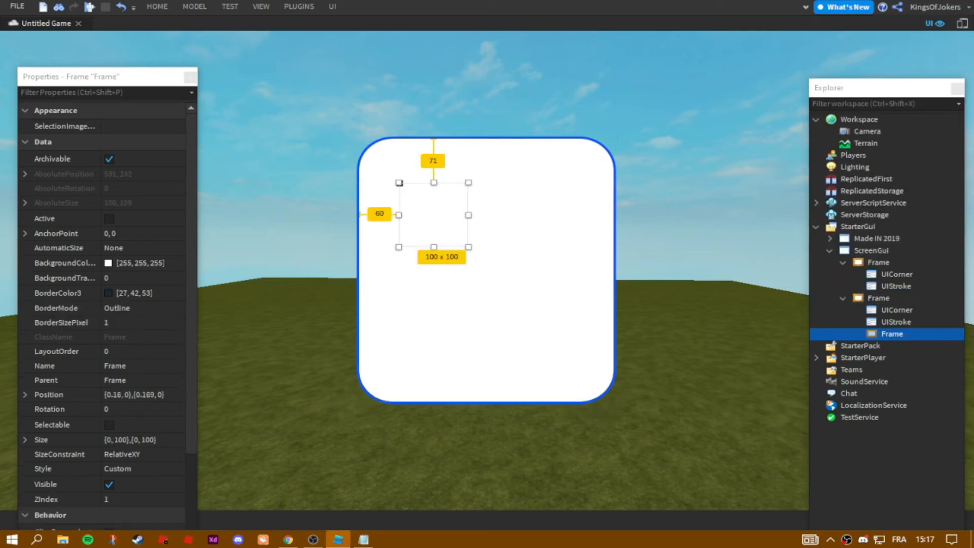
- Set the nested frame's background color to black
{"action": "left_click", "coordinate": [108, 263]}
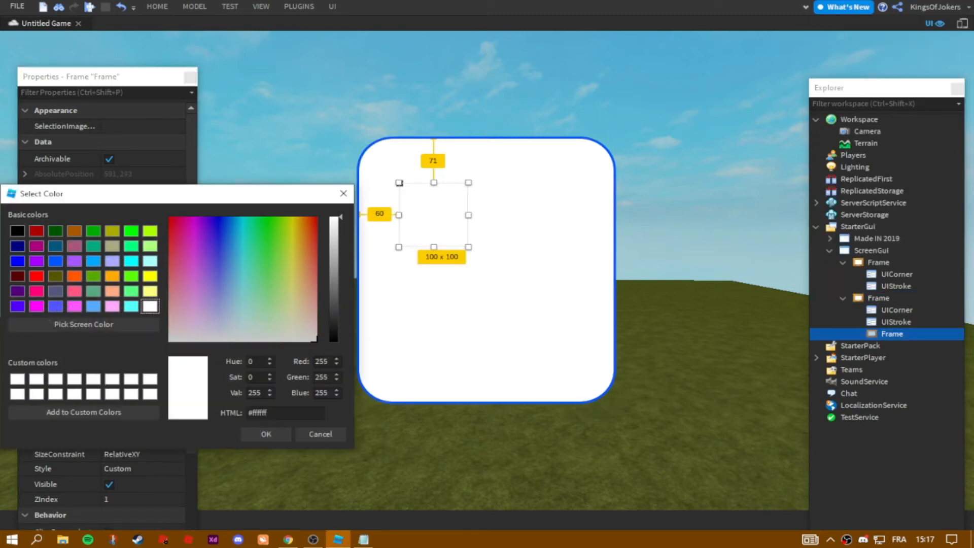
{"action": "left_click_drag", "start_coordinate": [333, 327], "coordinate": [333, 343]}
{"action": "left_click", "coordinate": [266, 435]}
{"action": "left_click", "coordinate": [267, 435]}
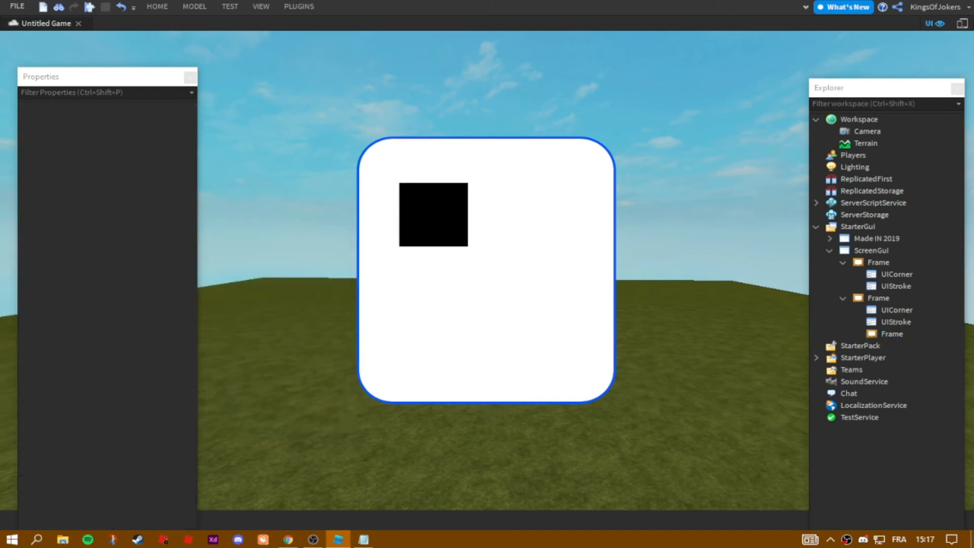
- Set the nested frame's BorderColor3 to 0, 0, 0 and stretch the frame into a bar about 316 × 78 px
{"action": "left_click", "coordinate": [892, 334]}
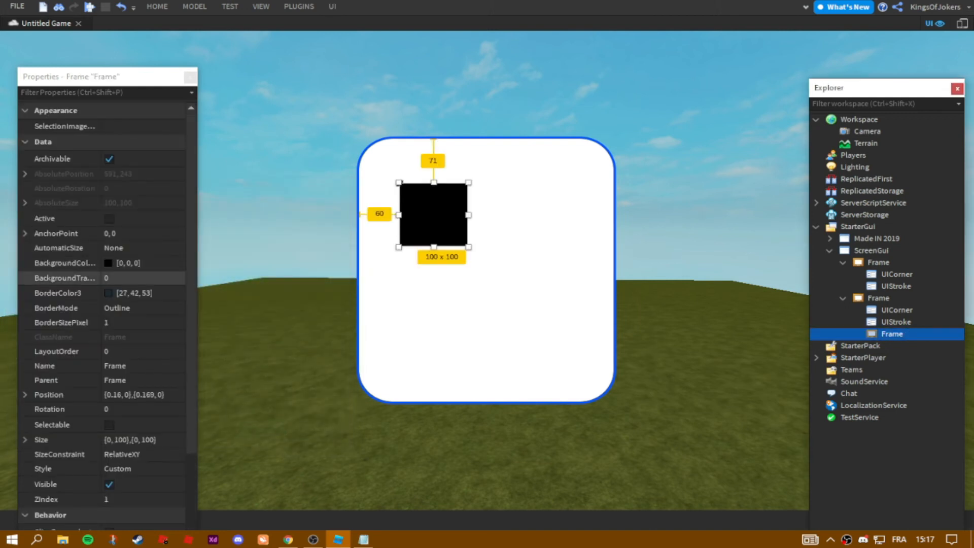
{"action": "left_click", "coordinate": [108, 263]}
{"action": "left_click", "coordinate": [108, 294]}
{"action": "type", "text": "0"}
{"action": "key", "text": "Return"}
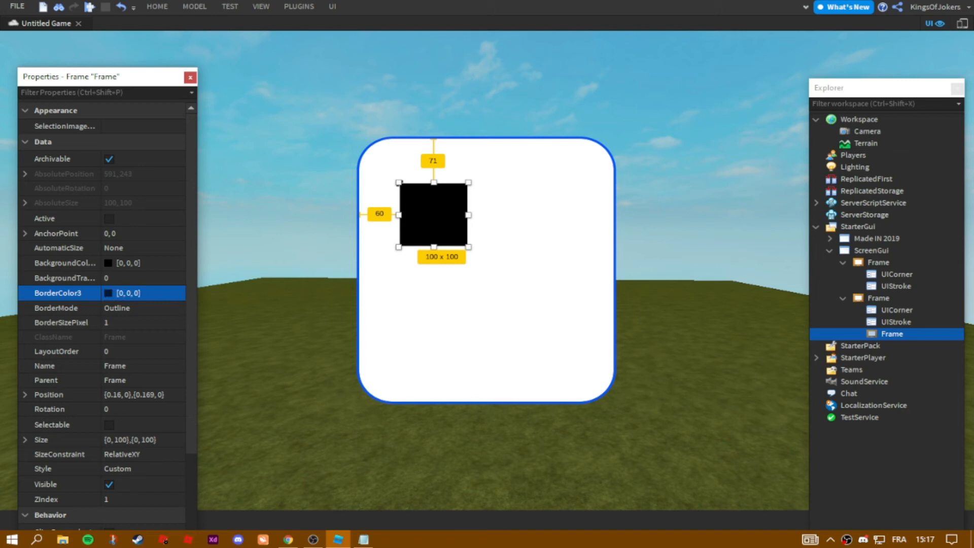
{"action": "left_click_drag", "start_coordinate": [468, 247], "coordinate": [589, 198]}
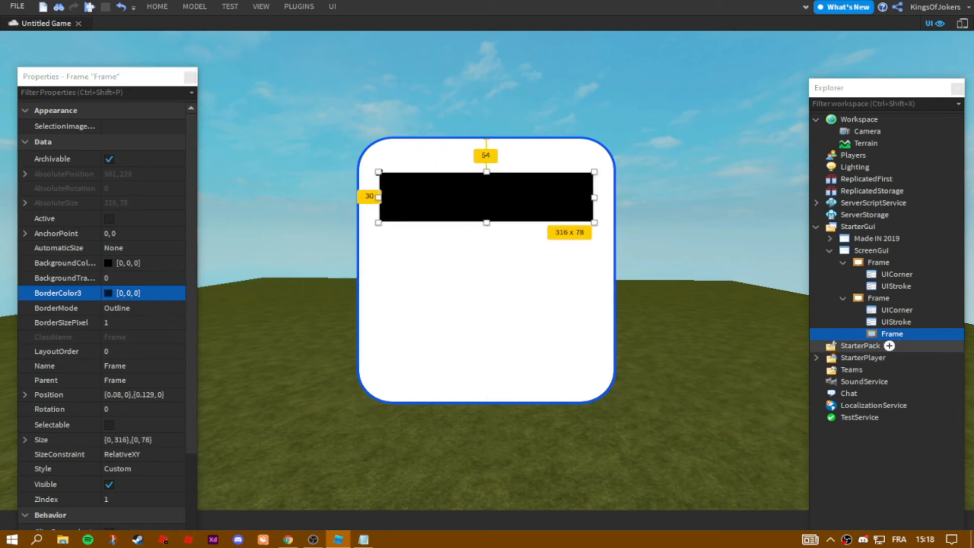
- Add a UIGridLayout to the duplicated frame and preview the layout on the emulated iPhone 6 Plus
{"action": "left_click", "coordinate": [899, 298]}
{"action": "type", "text": "grid"}
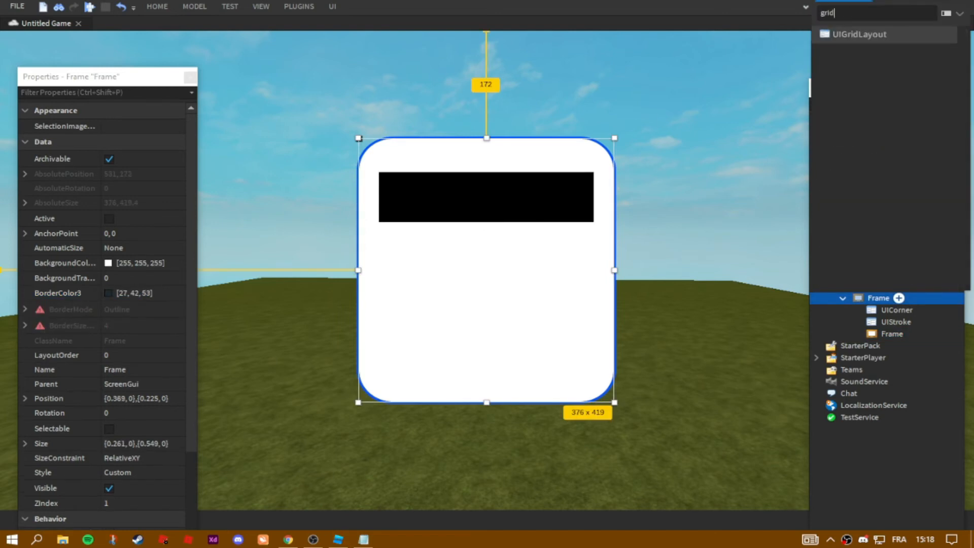
{"action": "key", "text": "Return"}
{"action": "left_click_drag", "start_coordinate": [605, 275], "coordinate": [243, 95]}
{"action": "left_click", "coordinate": [962, 23]}
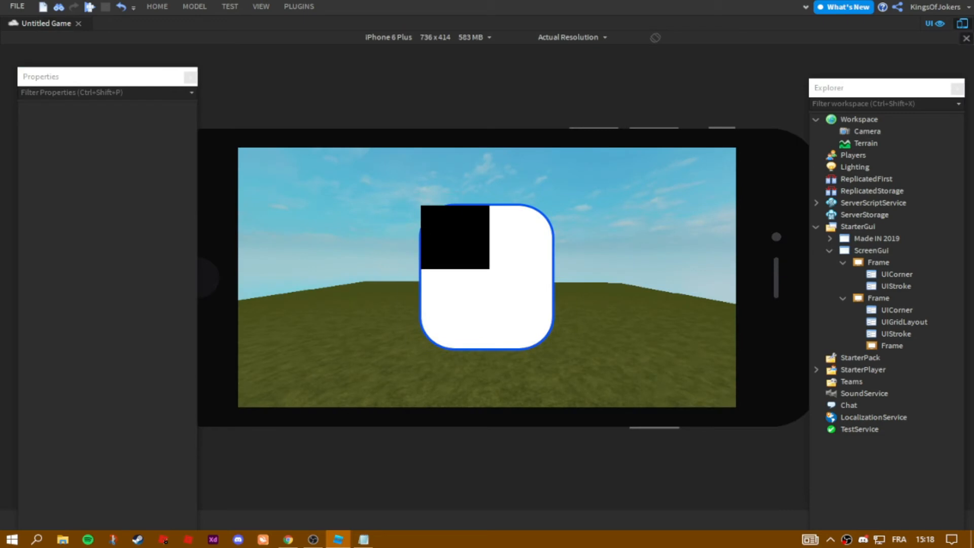
{"action": "left_click", "coordinate": [962, 23]}
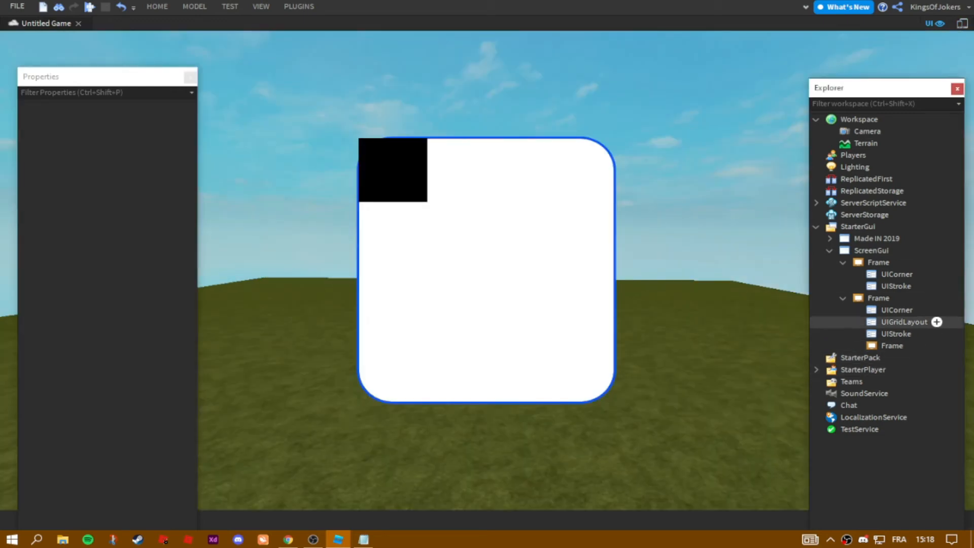
- Set both the X and Y offsets of the UIGridLayout's CellSize to 0
{"action": "left_click", "coordinate": [904, 321]}
{"action": "left_click", "coordinate": [24, 141]}
{"action": "left_click", "coordinate": [151, 170]}
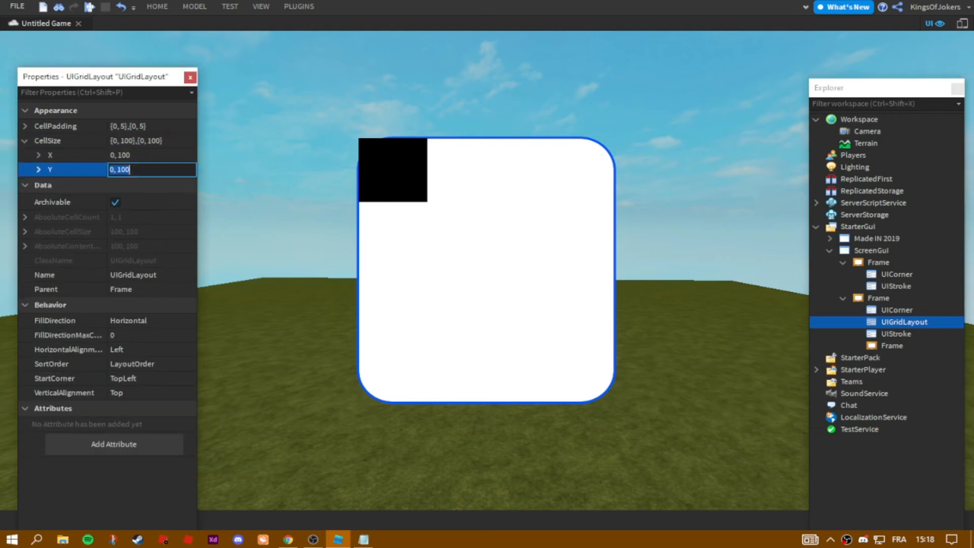
{"action": "left_click", "coordinate": [39, 169]}
{"action": "left_click", "coordinate": [39, 155]}
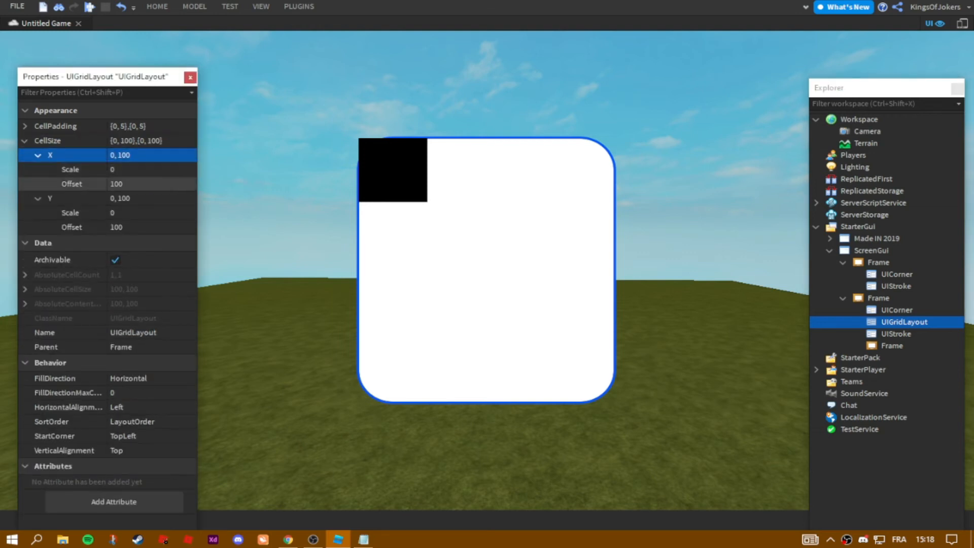
{"action": "left_click", "coordinate": [122, 185]}
{"action": "type", "text": "0"}
{"action": "left_click", "coordinate": [121, 213]}
{"action": "left_click", "coordinate": [121, 227]}
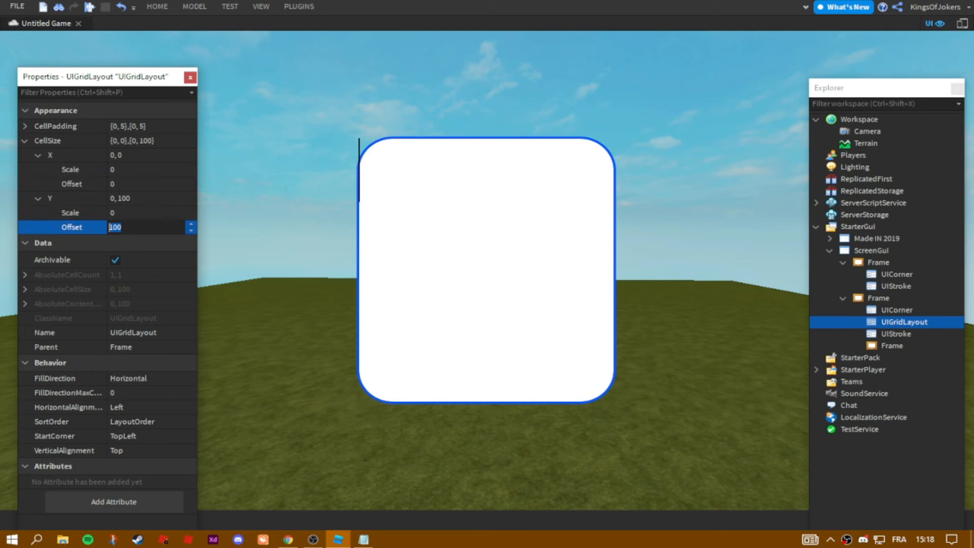
{"action": "type", "text": "0"}
- Set both the X and Y scales of the UIGridLayout's CellSize to 0.1
{"action": "left_click", "coordinate": [121, 169]}
{"action": "type", "text": "0.1"}
{"action": "key", "text": "Return"}
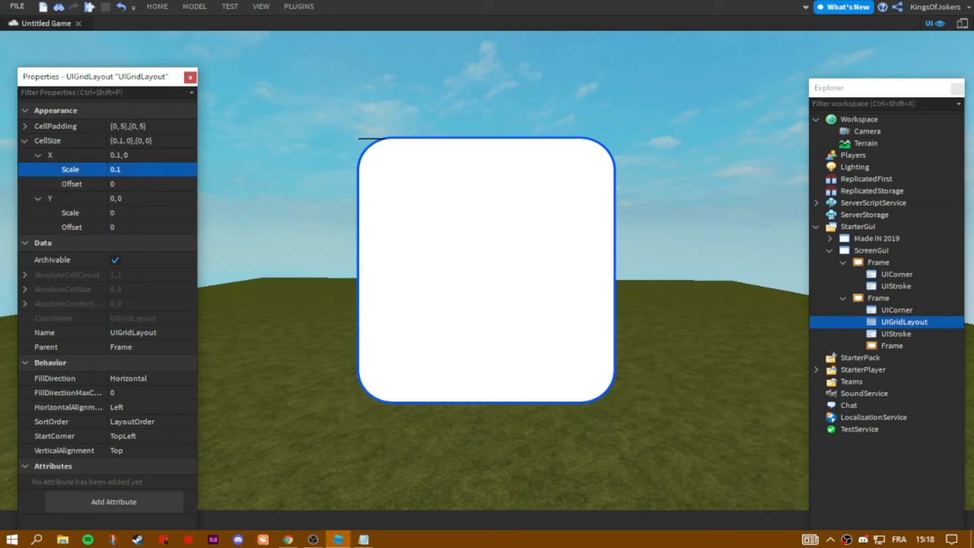
{"action": "left_click", "coordinate": [122, 213]}
{"action": "type", "text": "0.1"}
{"action": "key", "text": "Return"}
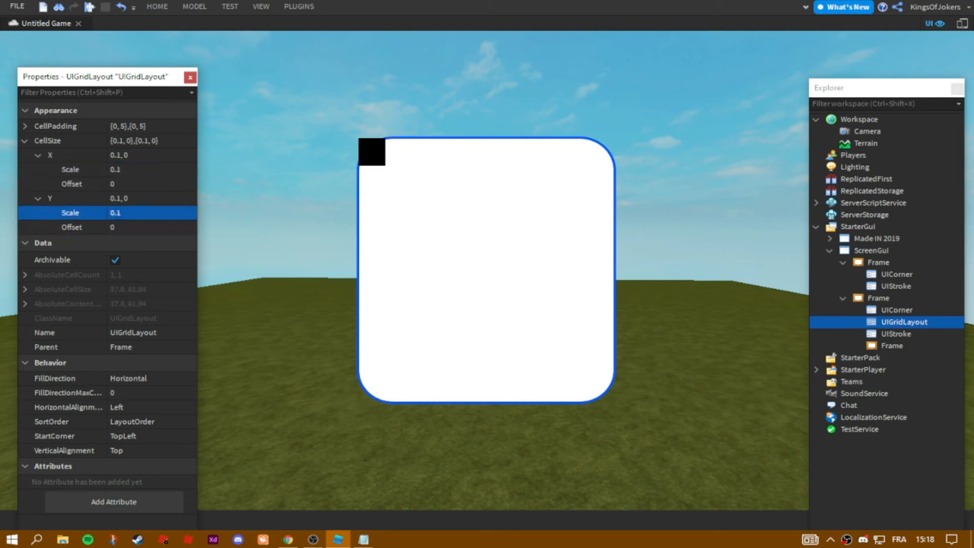
- Set the UIGridLayout's CellSize Y scale to 0.25
{"action": "left_click", "coordinate": [122, 213]}
{"action": "key", "text": "Return"}
{"action": "left_click", "coordinate": [122, 213]}
{"action": "key", "text": "Return"}
{"action": "left_click", "coordinate": [122, 213]}
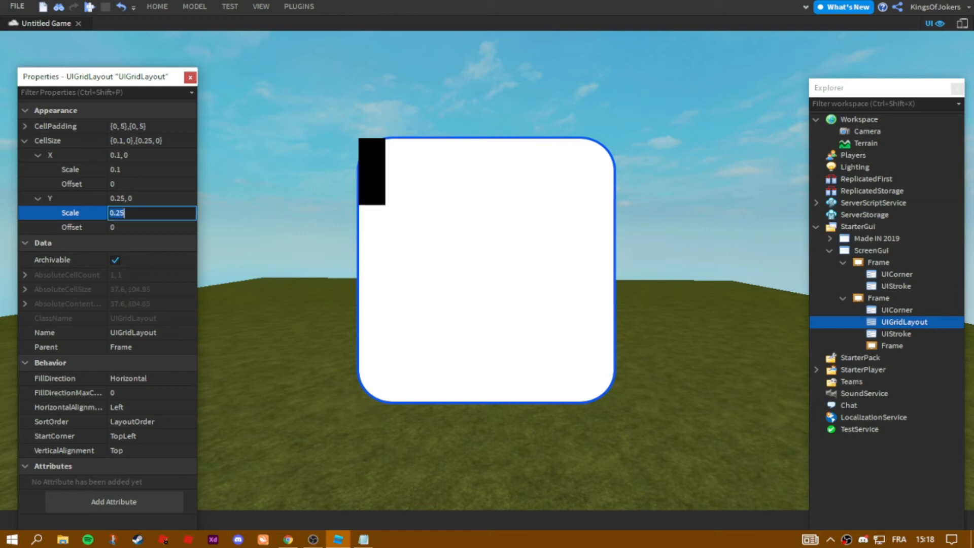
- Set the UIGridLayout's CellSize X scale to 0.25
{"action": "left_click", "coordinate": [121, 169]}
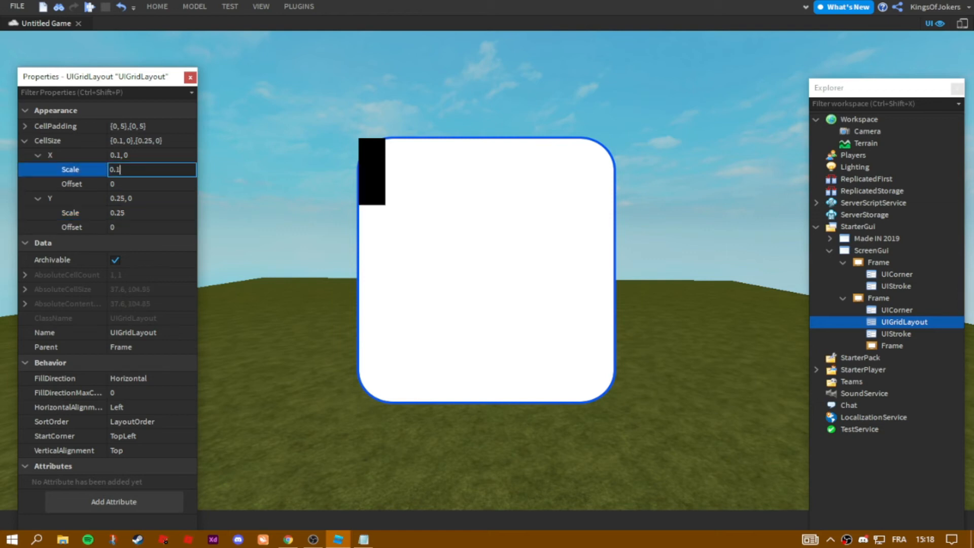
{"action": "type", "text": "0.25"}
{"action": "key", "text": "Return"}
{"action": "left_click", "coordinate": [897, 287]}
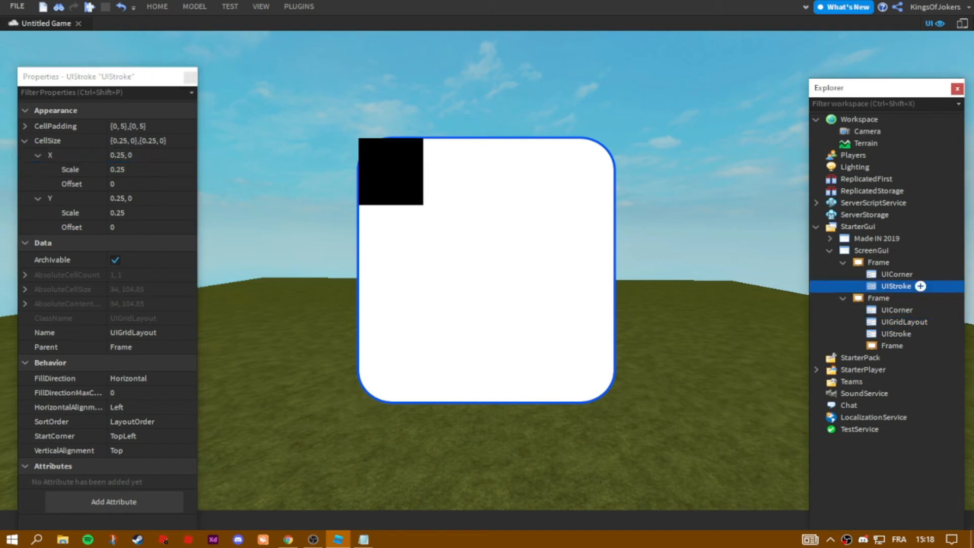
- Try to widen the black cell frame inside the grid by stretching its side edge
{"action": "left_click", "coordinate": [880, 297]}
{"action": "left_click", "coordinate": [391, 172]}
{"action": "left_click", "coordinate": [457, 223]}
{"action": "left_click", "coordinate": [392, 172]}
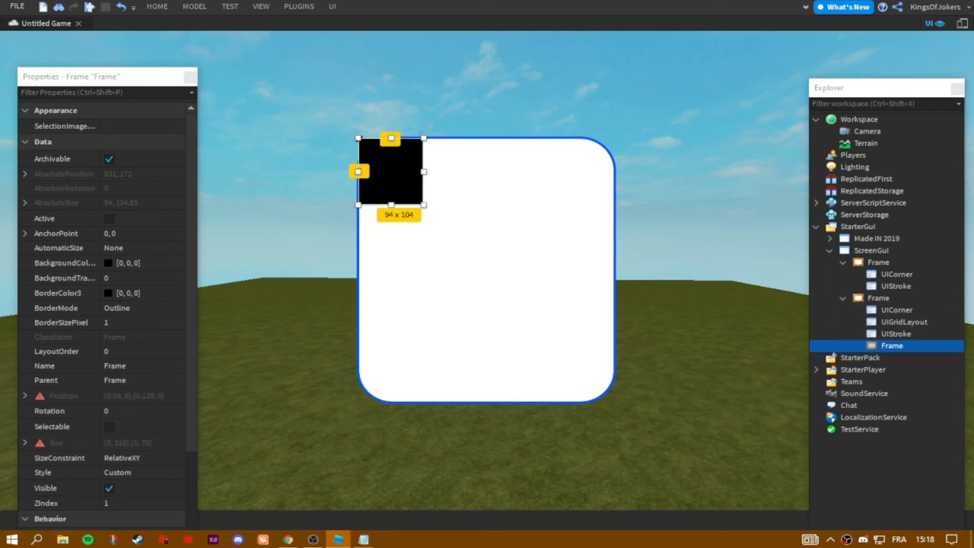
{"action": "mouse_move", "coordinate": [424, 172]}
{"action": "left_mouse_down"}
{"action": "mouse_move", "coordinate": [505, 172]}
{"action": "mouse_move", "coordinate": [426, 172]}
{"action": "left_mouse_up"}
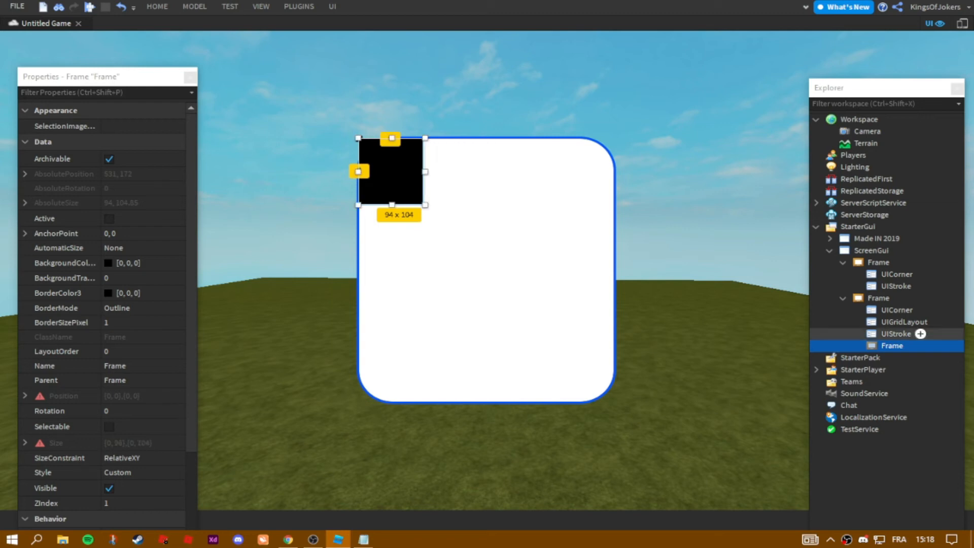
{"action": "left_click_drag", "start_coordinate": [425, 172], "coordinate": [536, 172]}
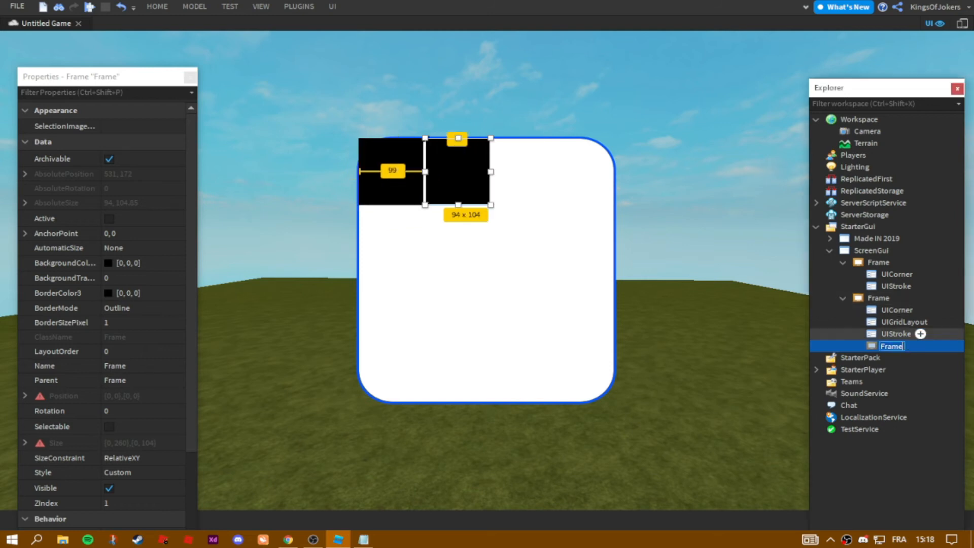
- Duplicate the black cell frame eight times and preview the resulting grid on the emulated iPhone 6 Plus
{"action": "key", "text": "ctrl+d"}
{"action": "key", "text": "ctrl+d"}
{"action": "key", "text": "ctrl+d"}
{"action": "key", "text": "ctrl+d"}
{"action": "key", "text": "ctrl+d"}
{"action": "key", "text": "ctrl+d"}
{"action": "key", "text": "ctrl+d"}
{"action": "key", "text": "ctrl+d"}
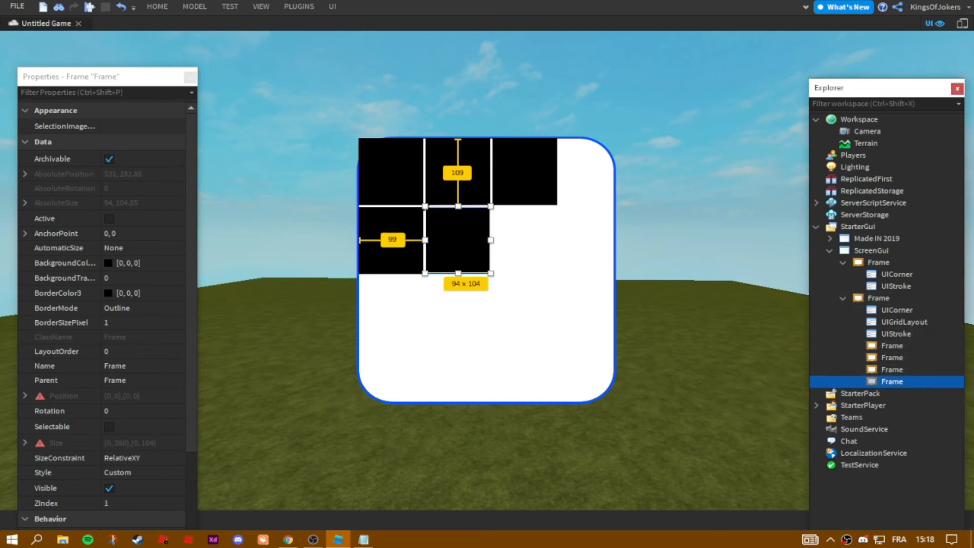
{"action": "left_click", "coordinate": [711, 304]}
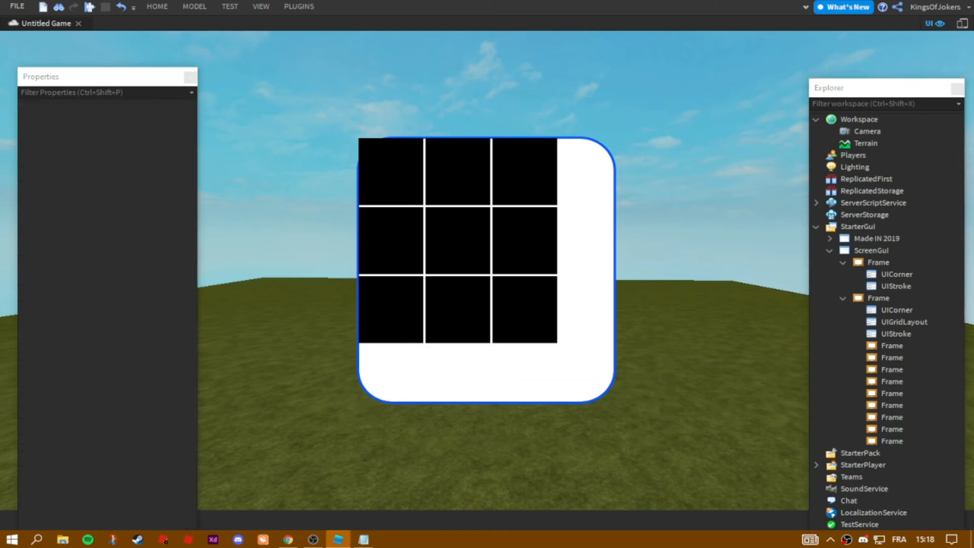
{"action": "left_click", "coordinate": [962, 24]}
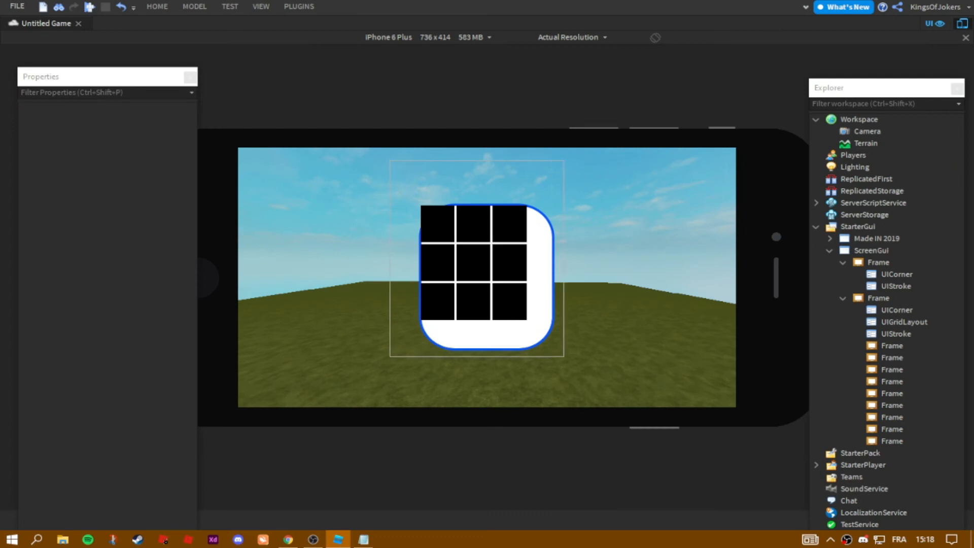
{"action": "left_click", "coordinate": [963, 24]}
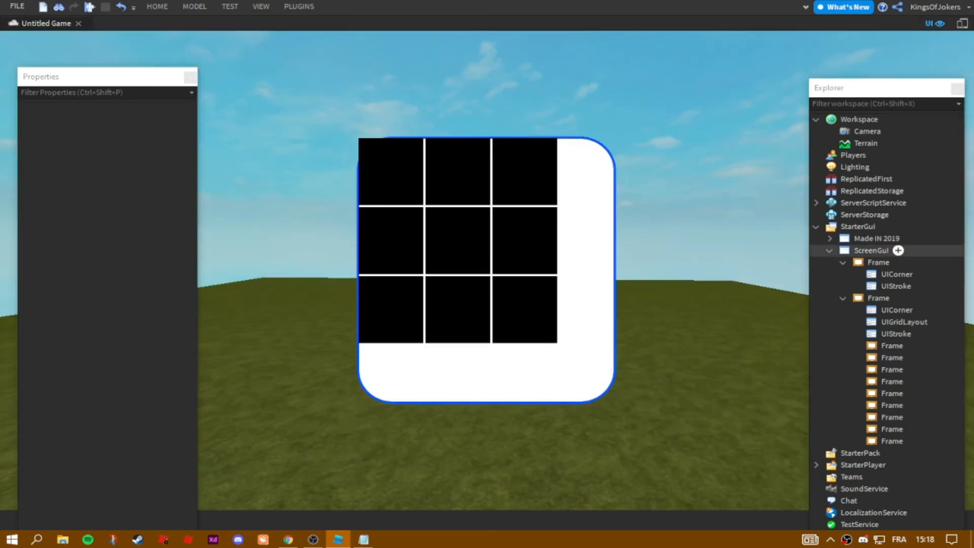
- Delete all the black cell frames and insert a new Frame into the blue-stroked rounded frame
{"action": "left_click", "coordinate": [912, 345]}
{"action": "left_click", "coordinate": [912, 441], "text": "shift"}
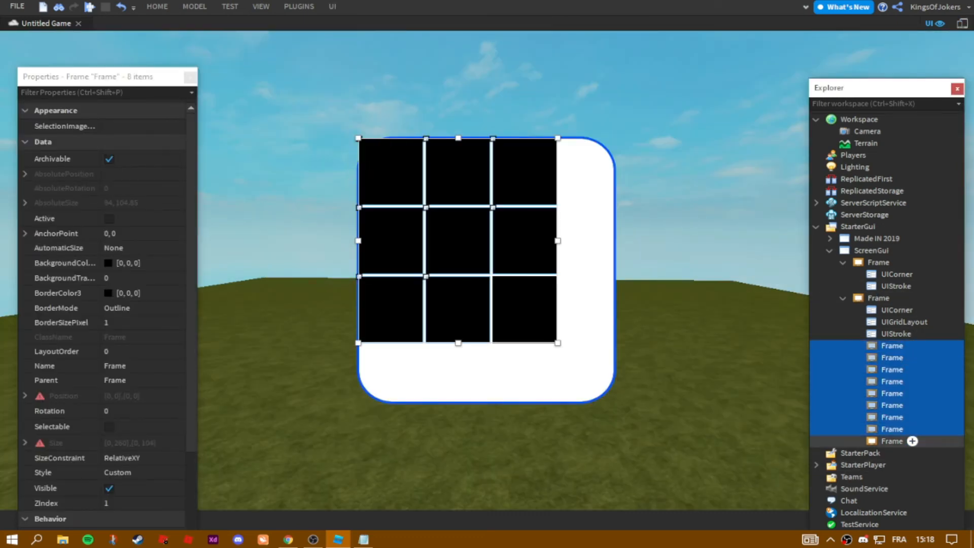
{"action": "key", "text": "Delete"}
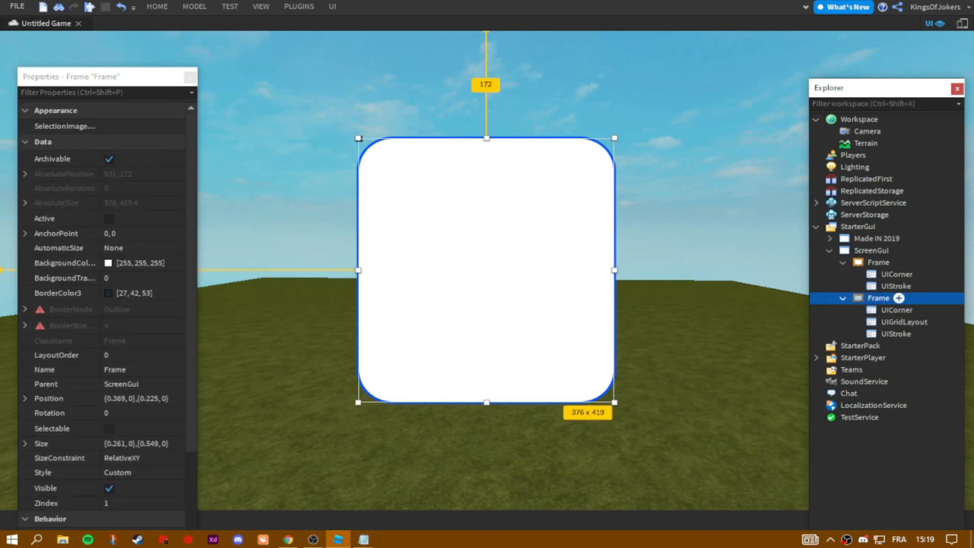
{"action": "left_click", "coordinate": [899, 298]}
{"action": "type", "text": "fra"}
{"action": "key", "text": "Escape"}
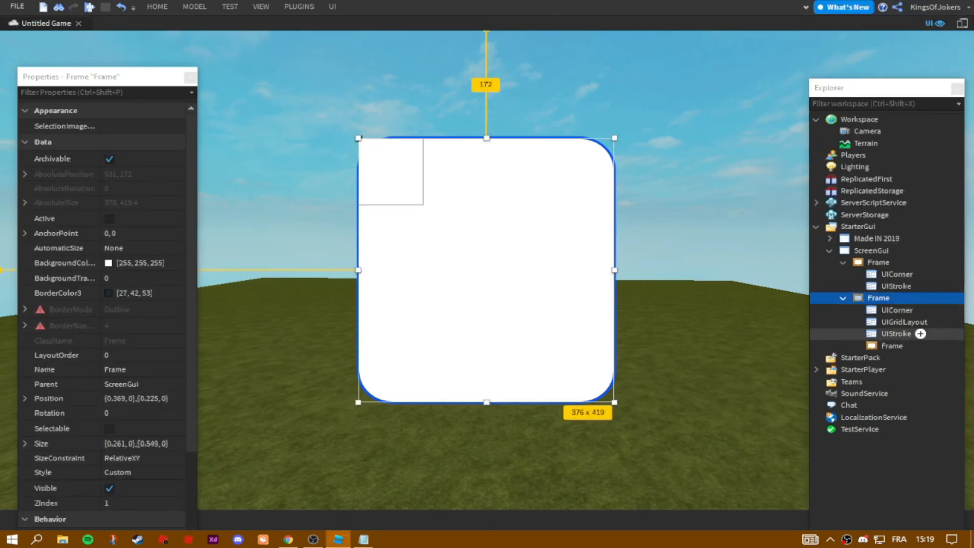
- Set the new inner frame's BackgroundTransparency to 1 and its BorderColor3 to 255, 255, 255
{"action": "left_click", "coordinate": [117, 278]}
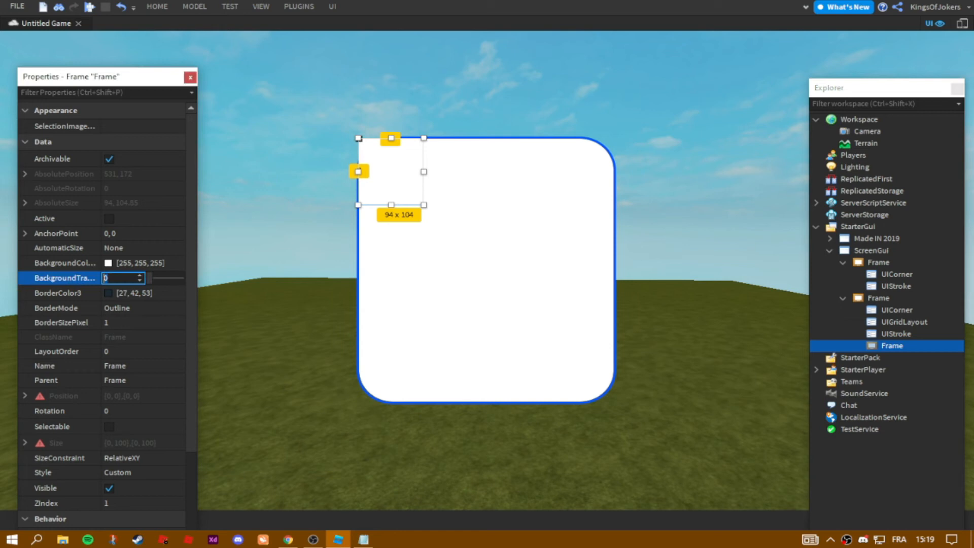
{"action": "type", "text": "1"}
{"action": "left_click", "coordinate": [141, 263]}
{"action": "key", "text": "ctrl+c"}
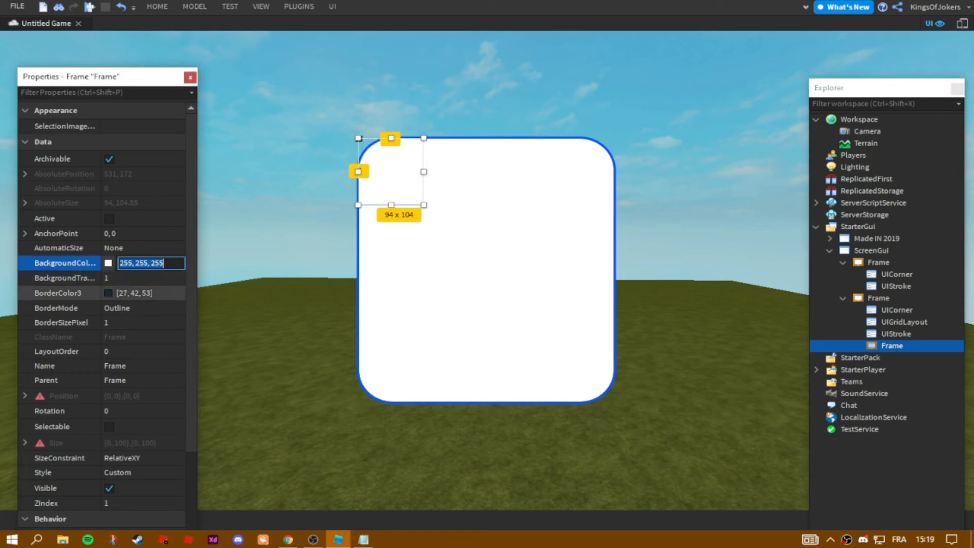
{"action": "left_click", "coordinate": [137, 293]}
{"action": "key", "text": "ctrl+v"}
- Delete the UIGridLayout from the rounded frame and enlarge the inner frame to about 302 x 256
{"action": "left_click_drag", "start_coordinate": [423, 205], "coordinate": [410, 219]}
{"action": "left_click", "coordinate": [904, 322]}
{"action": "key", "text": "Delete"}
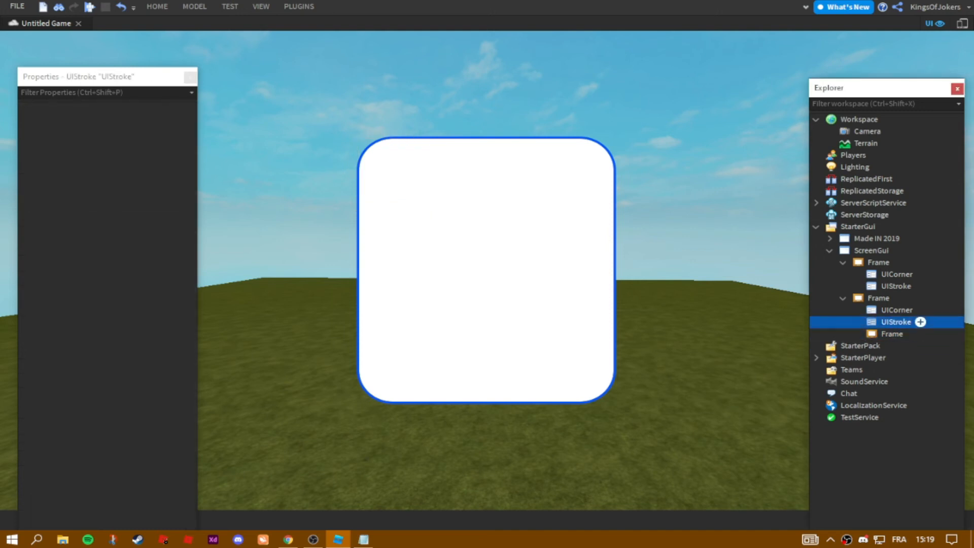
{"action": "left_click", "coordinate": [892, 333]}
{"action": "left_click_drag", "start_coordinate": [413, 212], "coordinate": [565, 301]}
- Set the inner frame's BackgroundTransparency to 0 and its background color to grey 122, 122, 122
{"action": "left_click", "coordinate": [120, 278]}
{"action": "type", "text": "0"}
{"action": "left_click", "coordinate": [108, 263]}
{"action": "left_click", "coordinate": [334, 239]}
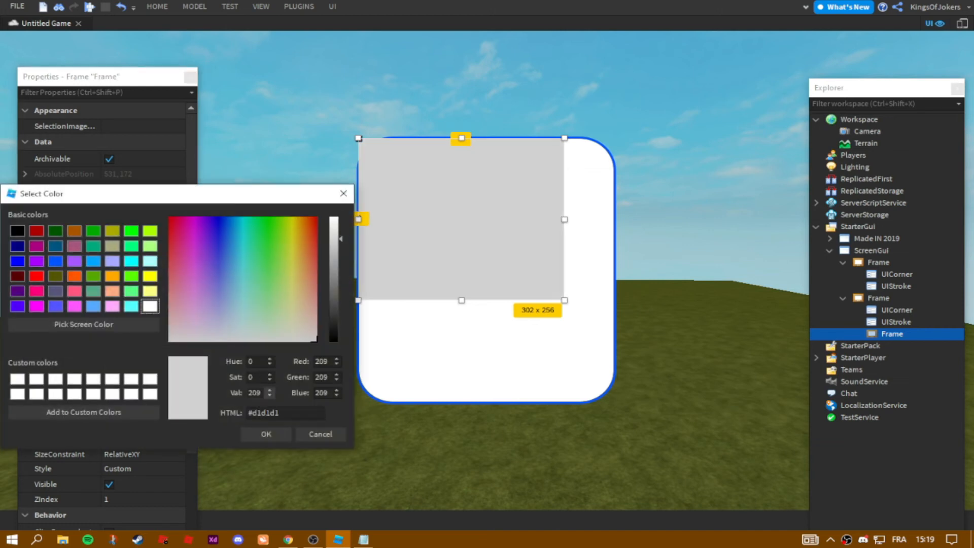
{"action": "left_click_drag", "start_coordinate": [333, 239], "coordinate": [334, 282]}
{"action": "left_click", "coordinate": [266, 434]}
- Center the grey frame within the rounded frame and stretch it vertically to about 302 x 348
{"action": "left_click_drag", "start_coordinate": [447, 233], "coordinate": [472, 284]}
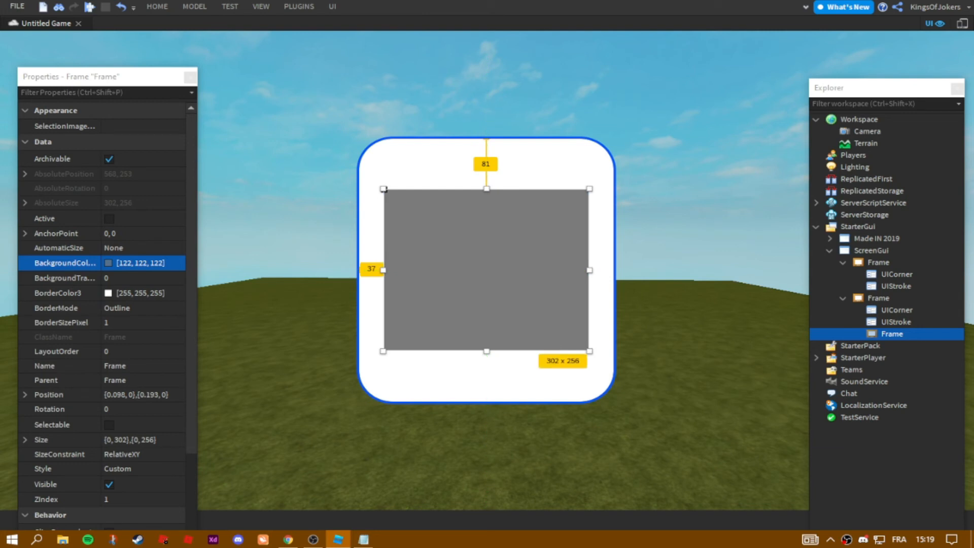
{"action": "left_click_drag", "start_coordinate": [487, 188], "coordinate": [486, 232]}
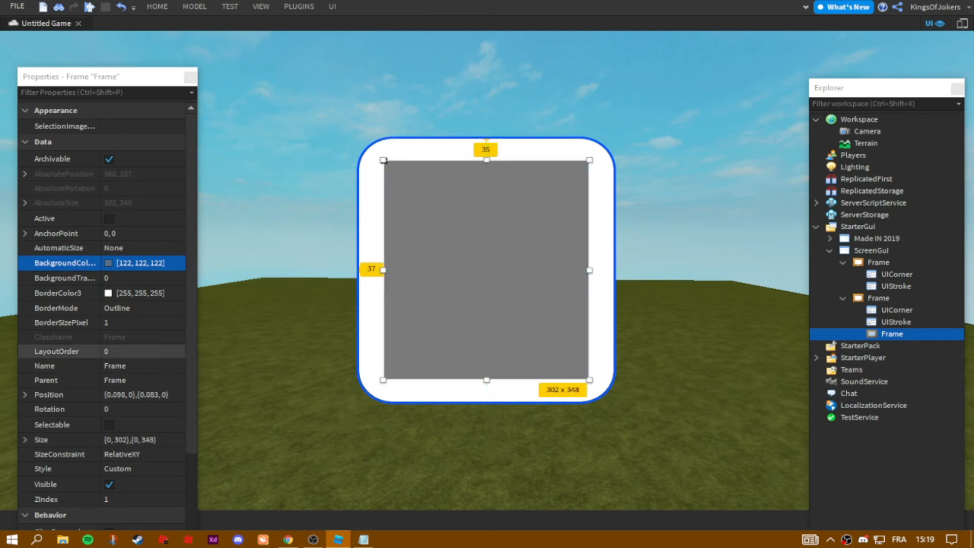
{"action": "scroll", "coordinate": [101, 355], "scroll_direction": "down", "scroll_amount": 3}
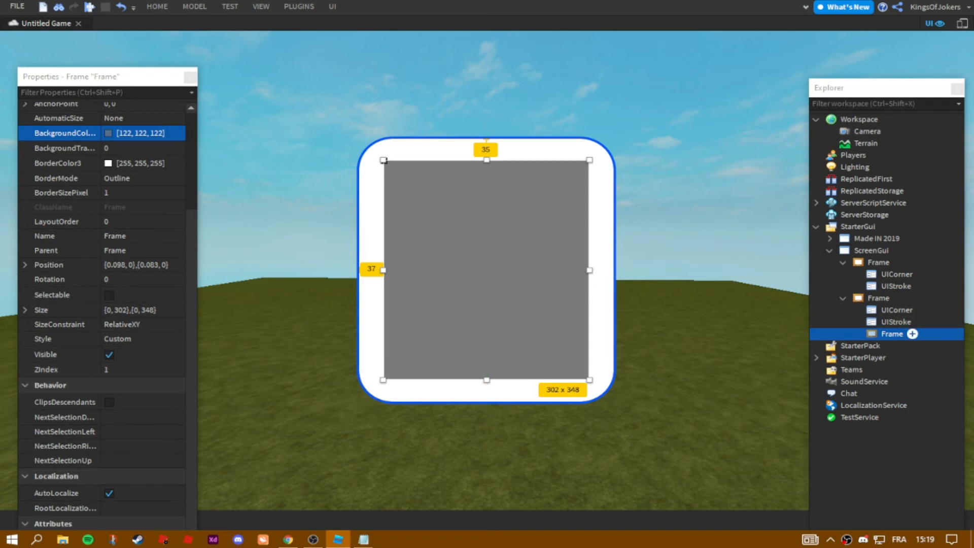
- Add a UIGridLayout to the grey inner frame
{"action": "left_click", "coordinate": [921, 322]}
{"action": "type", "text": "gr"}
{"action": "key", "text": "Down"}
{"action": "key", "text": "Down"}
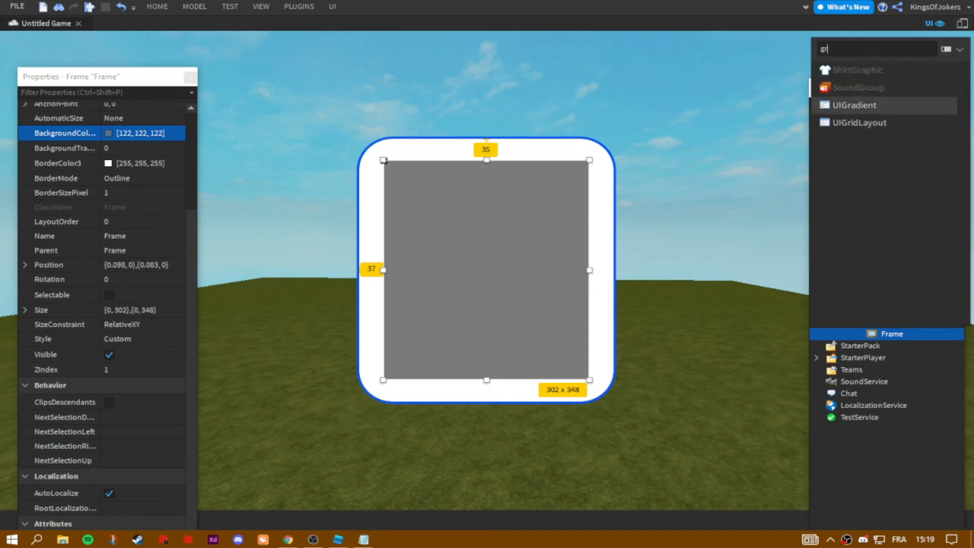
{"action": "key", "text": "Return"}
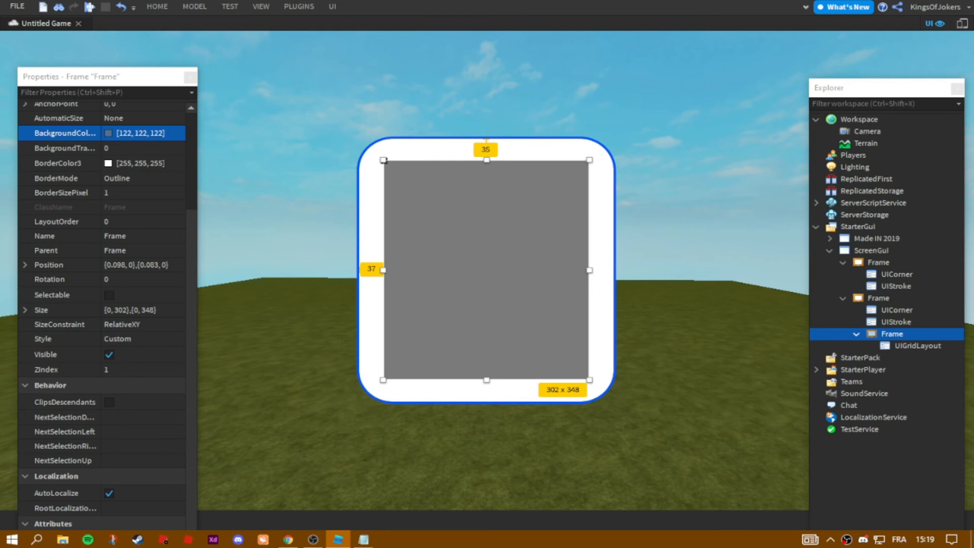
- Set both the X and Y offsets of the new UIGridLayout's CellSize to 0
{"action": "left_click", "coordinate": [25, 141]}
{"action": "left_click", "coordinate": [38, 169]}
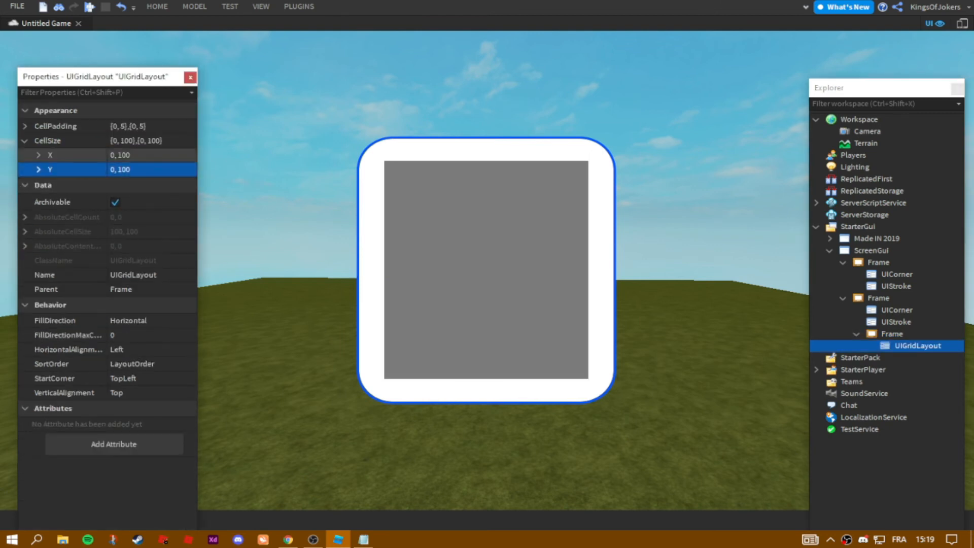
{"action": "left_click", "coordinate": [38, 155]}
{"action": "left_click", "coordinate": [38, 198]}
{"action": "left_click", "coordinate": [147, 198]}
{"action": "type", "text": "0"}
{"action": "left_click", "coordinate": [137, 184]}
{"action": "type", "text": "0"}
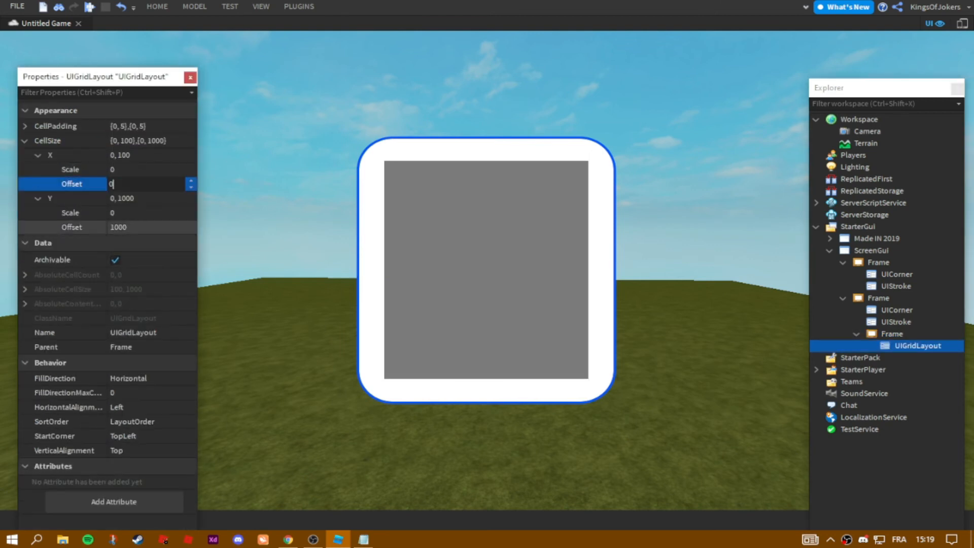
{"action": "left_click", "coordinate": [137, 228]}
{"action": "type", "text": "0"}
- Set both the X and Y scales of the new UIGridLayout's CellSize to 0.25
{"action": "left_click", "coordinate": [137, 214]}
{"action": "type", "text": "0.25"}
{"action": "left_click", "coordinate": [137, 170]}
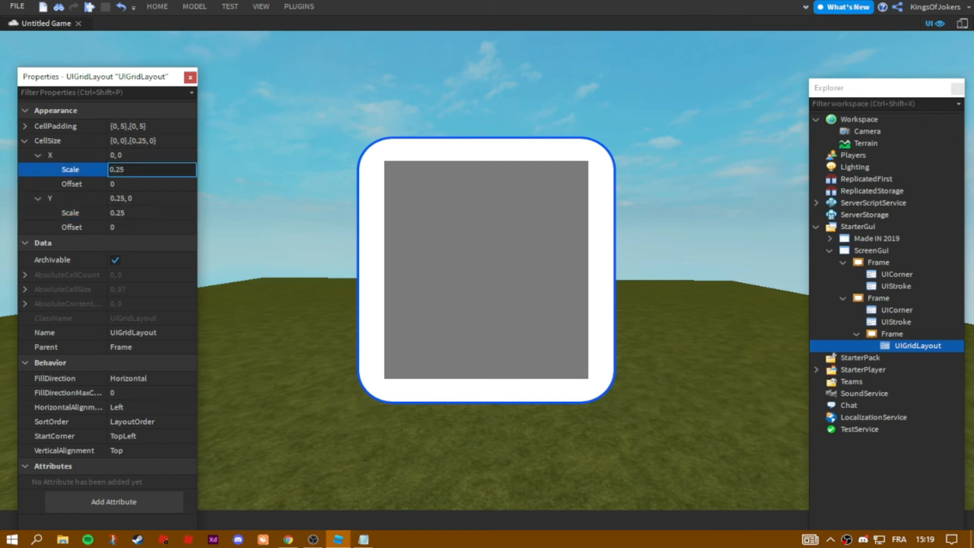
- Insert an item Frame into the grey container and set the container's BackgroundTransparency to 1
{"action": "left_click", "coordinate": [913, 333]}
{"action": "type", "text": "f"}
{"action": "left_click", "coordinate": [845, 70]}
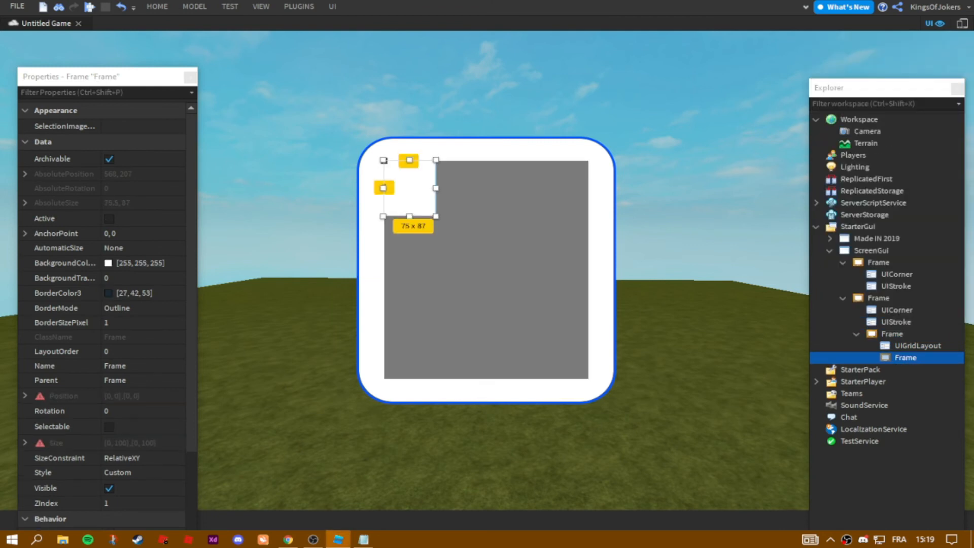
{"action": "left_click", "coordinate": [891, 333]}
{"action": "left_click", "coordinate": [121, 278]}
{"action": "type", "text": "1"}
- Set the item frame's background color to black
{"action": "left_click", "coordinate": [410, 188]}
{"action": "left_click", "coordinate": [108, 263]}
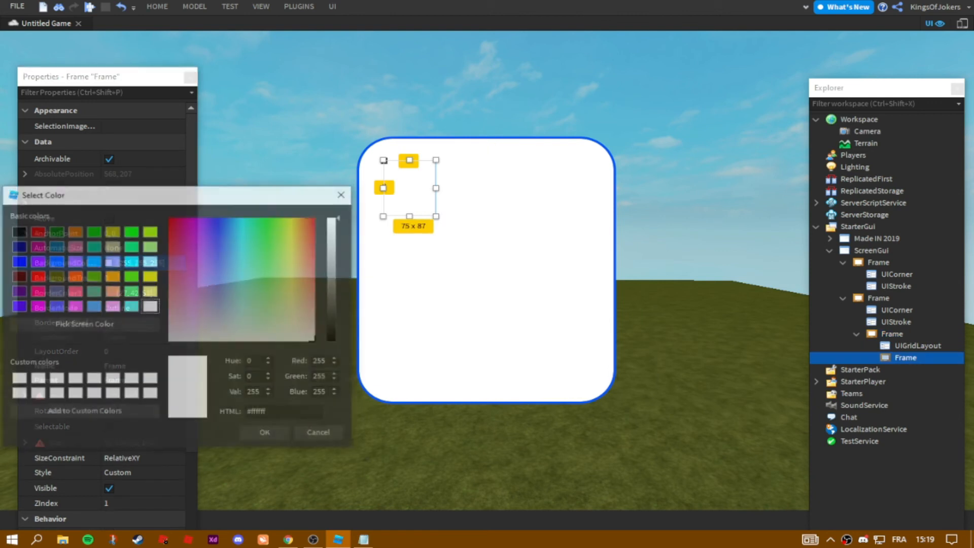
{"action": "left_click", "coordinate": [17, 231]}
{"action": "left_click", "coordinate": [266, 434]}
{"action": "left_click", "coordinate": [284, 432]}
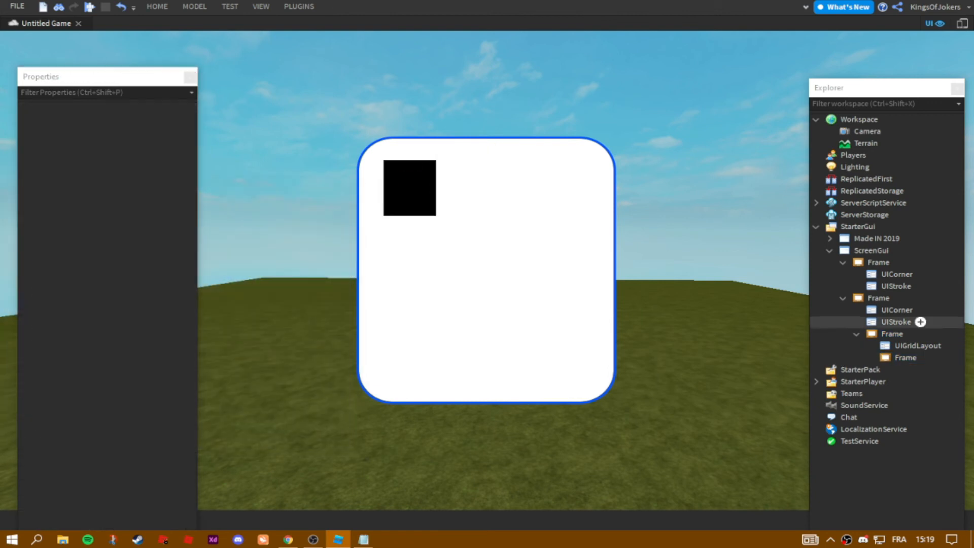
- Duplicate the black item frame eleven times to fill a grid of three columns and four rows
{"action": "left_click", "coordinate": [905, 358]}
{"action": "key", "text": "ctrl+d"}
{"action": "key", "text": "ctrl+d"}
{"action": "key", "text": "ctrl+d"}
{"action": "key", "text": "ctrl+d"}
{"action": "key", "text": "ctrl+d"}
{"action": "key", "text": "ctrl+d"}
{"action": "key", "text": "ctrl+d"}
{"action": "key", "text": "ctrl+d"}
{"action": "key", "text": "ctrl+d"}
{"action": "key", "text": "ctrl+d"}
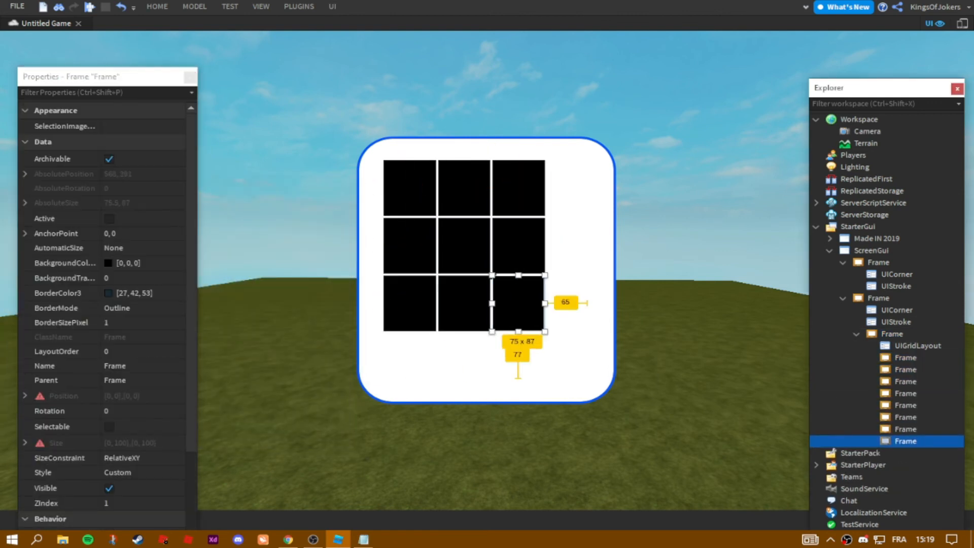
{"action": "key", "text": "ctrl+d"}
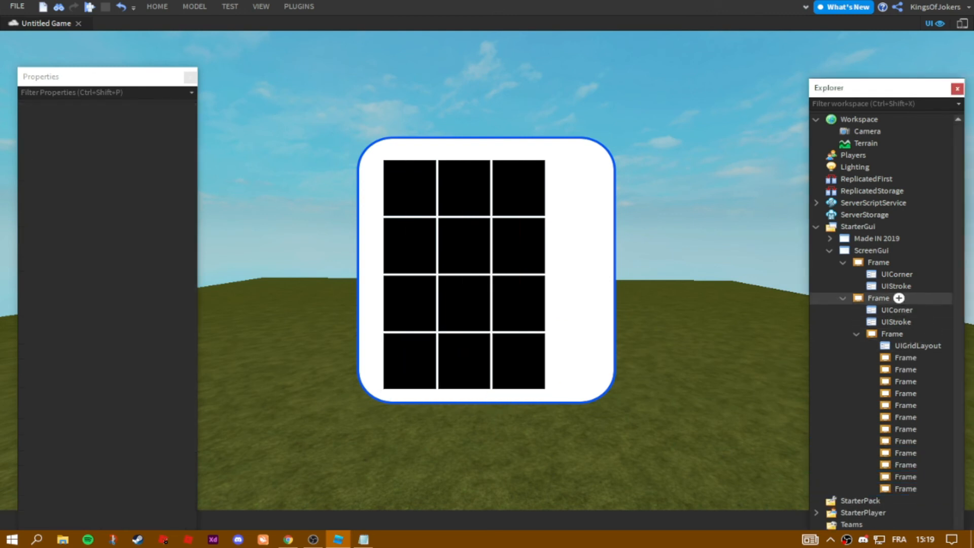
- Widen the transparent grid container very slightly
{"action": "left_click", "coordinate": [896, 299]}
{"action": "left_click", "coordinate": [863, 333]}
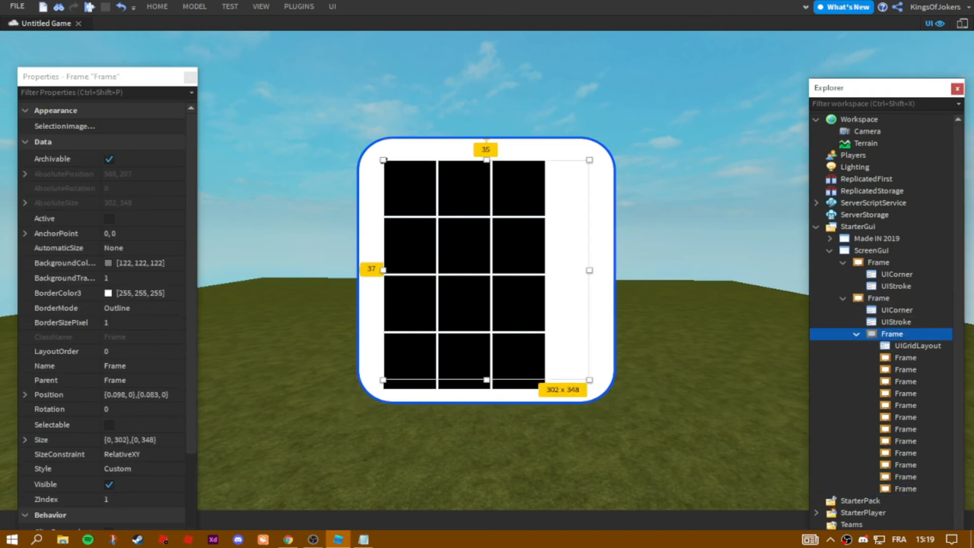
{"action": "mouse_move", "coordinate": [589, 271]}
{"action": "left_mouse_down"}
{"action": "mouse_move", "coordinate": [570, 270]}
{"action": "mouse_move", "coordinate": [591, 270]}
{"action": "left_mouse_up"}
- Set the X offset of the UIGridLayout's CellPadding to 25
{"action": "left_click", "coordinate": [913, 346]}
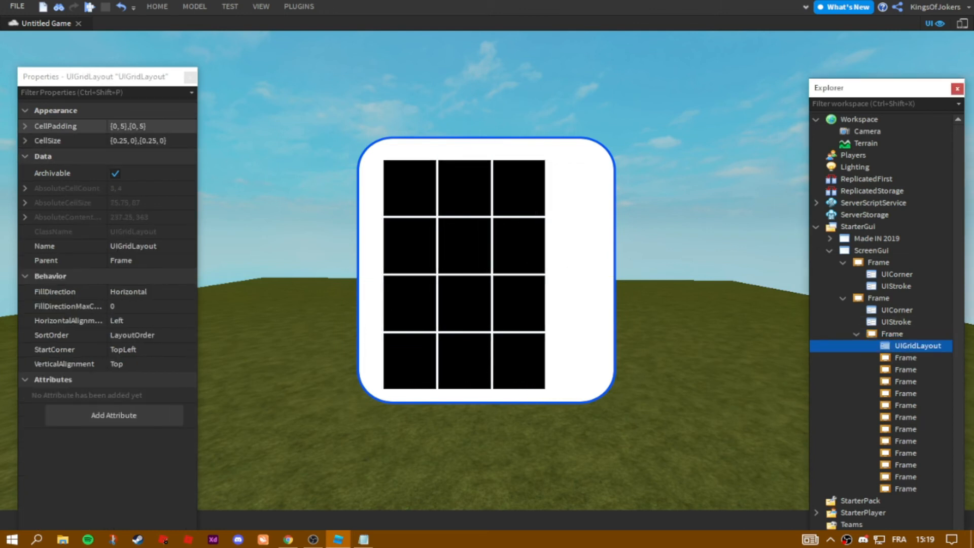
{"action": "left_click", "coordinate": [117, 127]}
{"action": "left_click", "coordinate": [117, 126]}
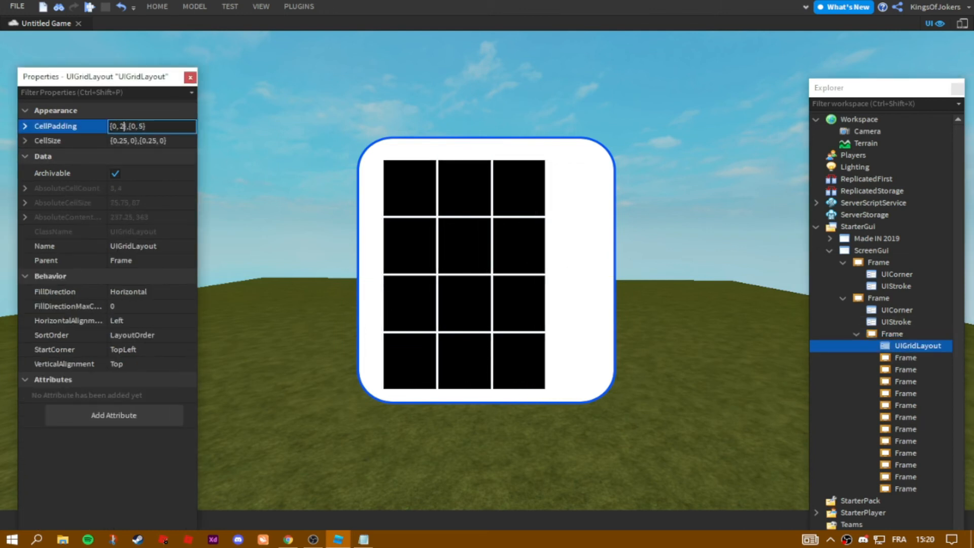
{"action": "type", "text": "5"}
{"action": "key", "text": "Return"}
{"action": "left_click", "coordinate": [129, 126]}
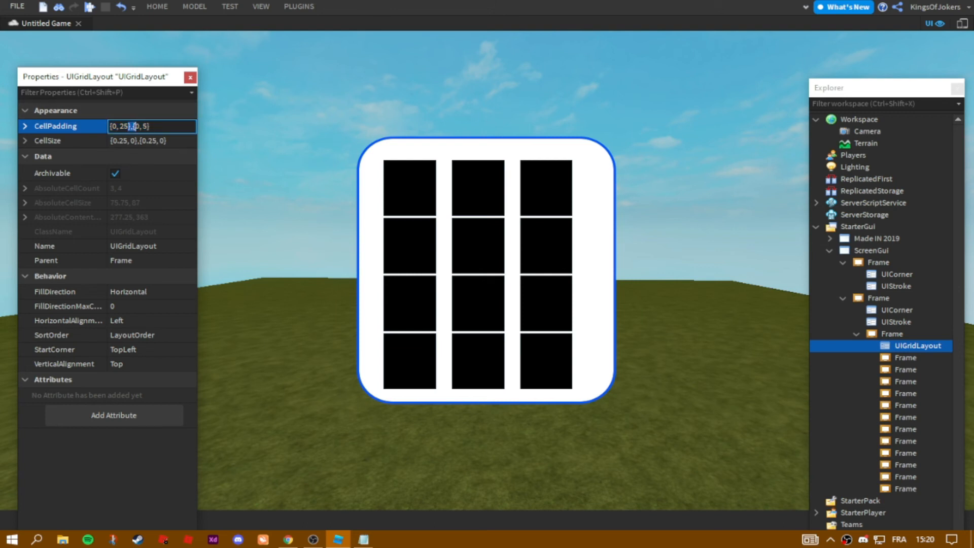
{"action": "left_click_drag", "start_coordinate": [275, 171], "coordinate": [641, 247]}
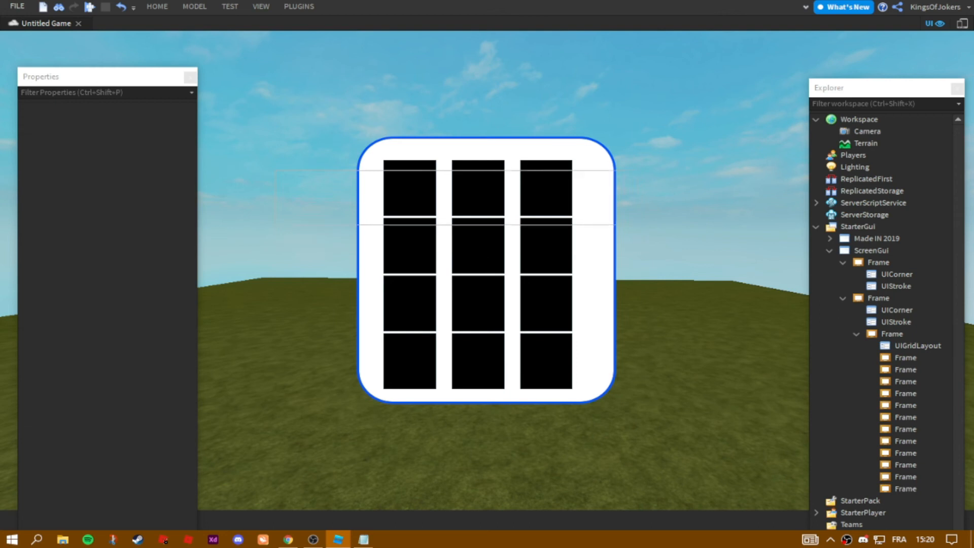
{"action": "left_click", "coordinate": [921, 310]}
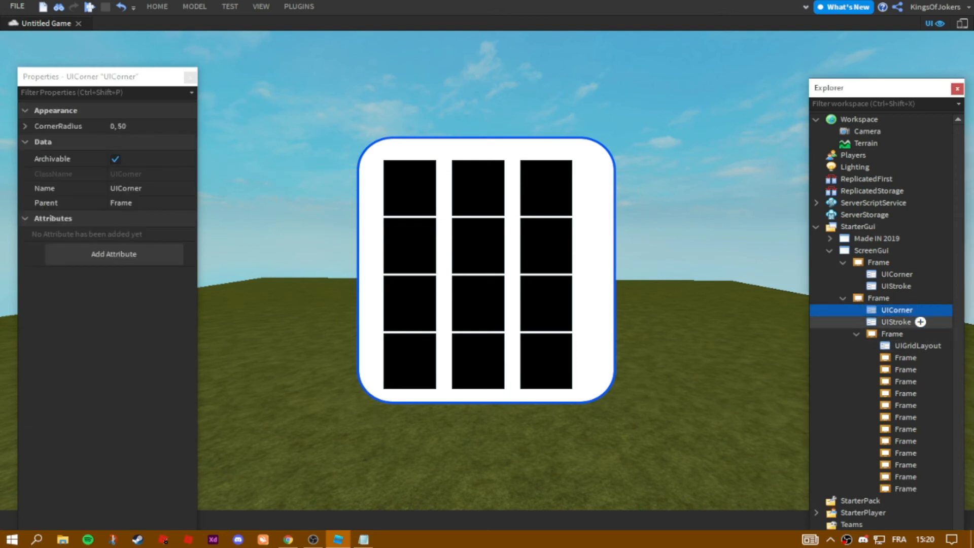
- Try a Y offset of 25 in the UIGridLayout's CellPadding, and undo it
{"action": "left_click", "coordinate": [918, 346]}
{"action": "left_click", "coordinate": [129, 127]}
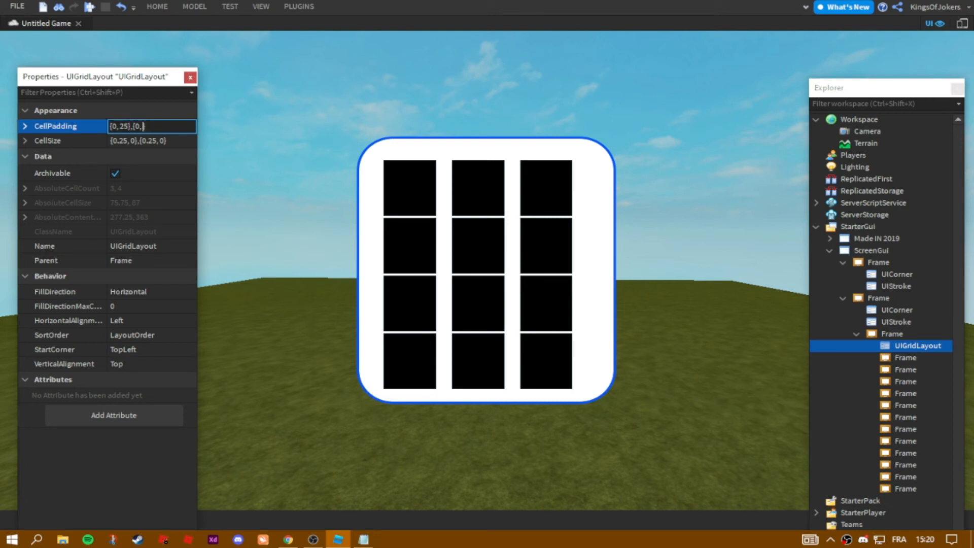
{"action": "key", "text": "Return"}
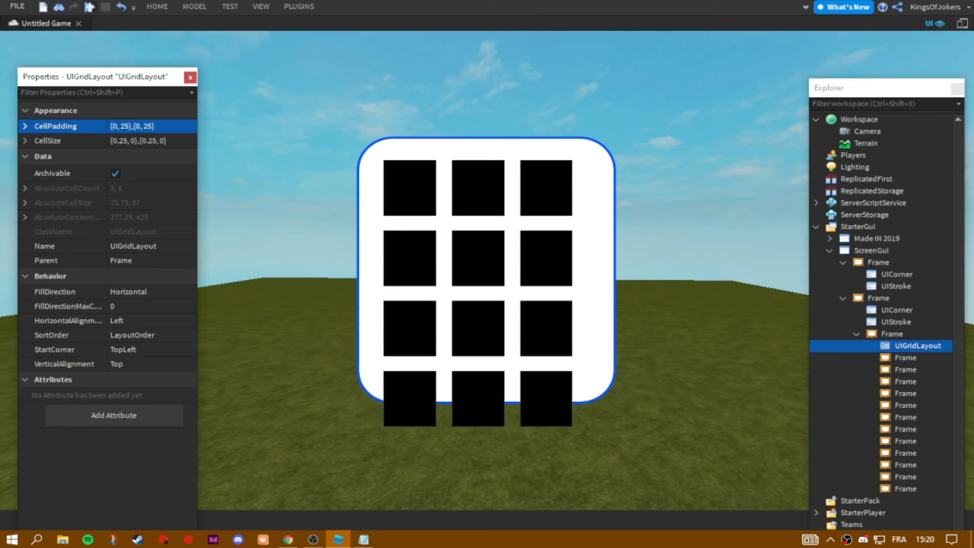
{"action": "left_click", "coordinate": [120, 7]}
- Set the X offset of the UIGridLayout's CellPadding to 37, keeping the Y offset at 5
{"action": "left_click", "coordinate": [117, 127]}
{"action": "left_click", "coordinate": [117, 126]}
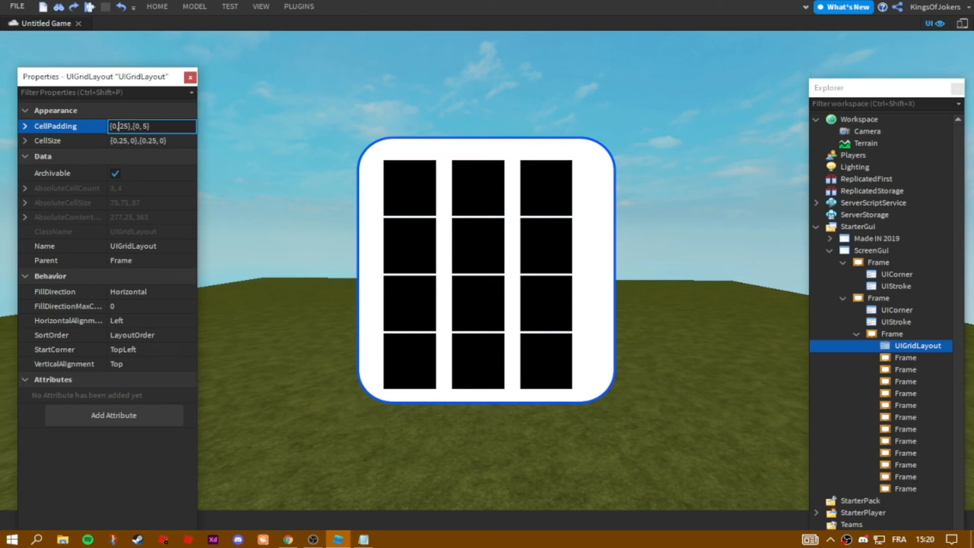
{"action": "key", "text": "BackSpace"}
{"action": "type", "text": "3"}
{"action": "key", "text": "Return"}
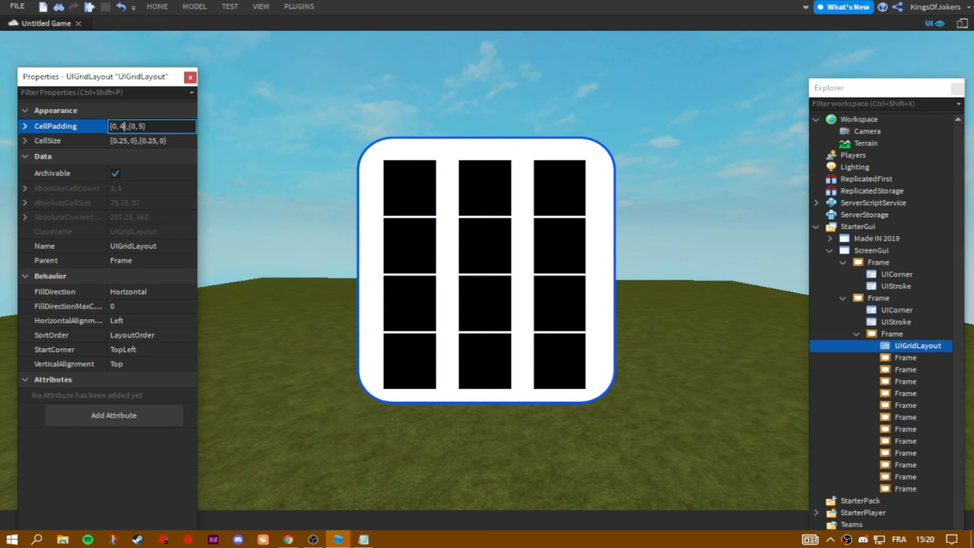
{"action": "type", "text": "0"}
{"action": "key", "text": "Return"}
{"action": "left_click", "coordinate": [121, 7]}
{"action": "left_click", "coordinate": [130, 127]}
{"action": "key", "text": "BackSpace"}
{"action": "type", "text": "7"}
{"action": "key", "text": "Return"}
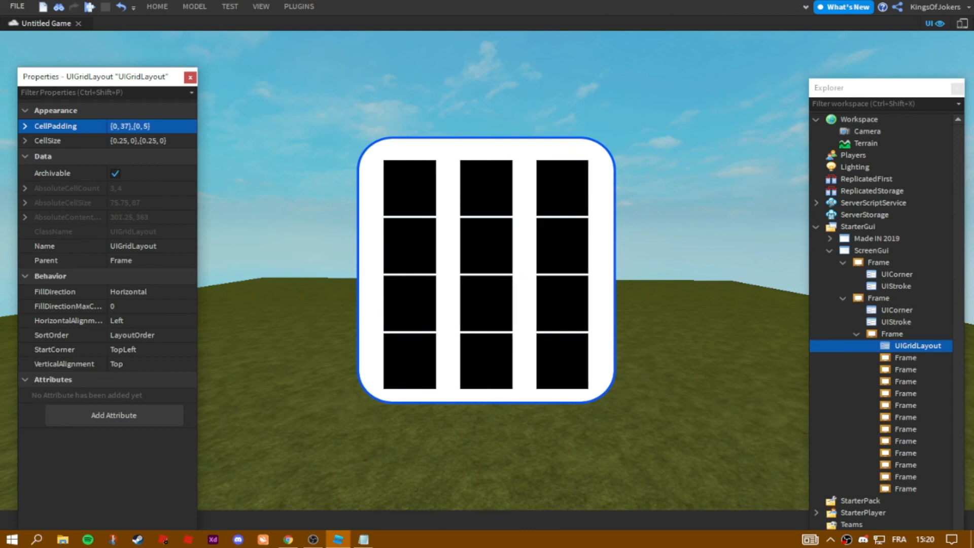
{"action": "left_click", "coordinate": [892, 333]}
{"action": "scroll", "coordinate": [711, 284], "scroll_direction": "down", "scroll_amount": 2}
{"action": "scroll", "coordinate": [710, 284], "scroll_direction": "up", "scroll_amount": 1}
{"action": "left_click", "coordinate": [710, 284]}
{"action": "left_click_drag", "start_coordinate": [280, 72], "coordinate": [670, 477]}
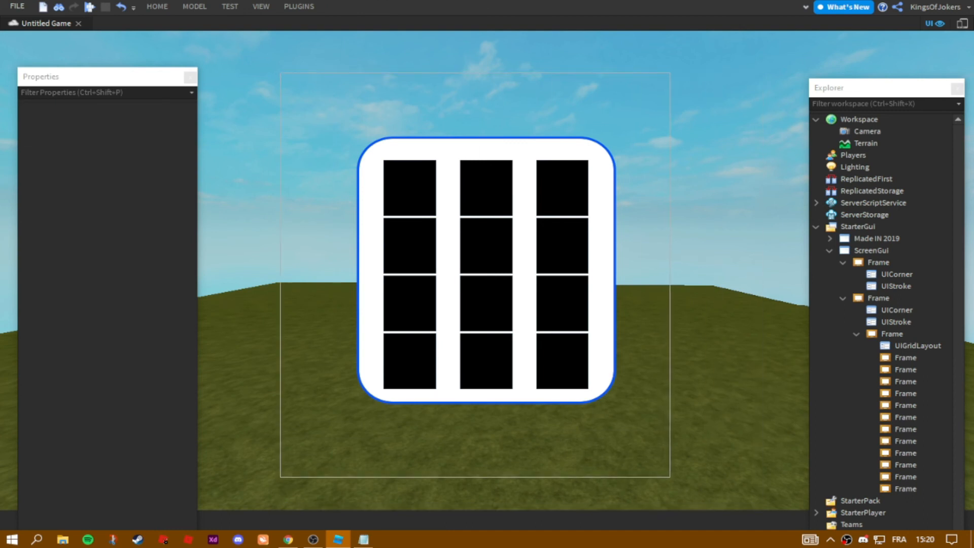
{"action": "left_click", "coordinate": [916, 298]}
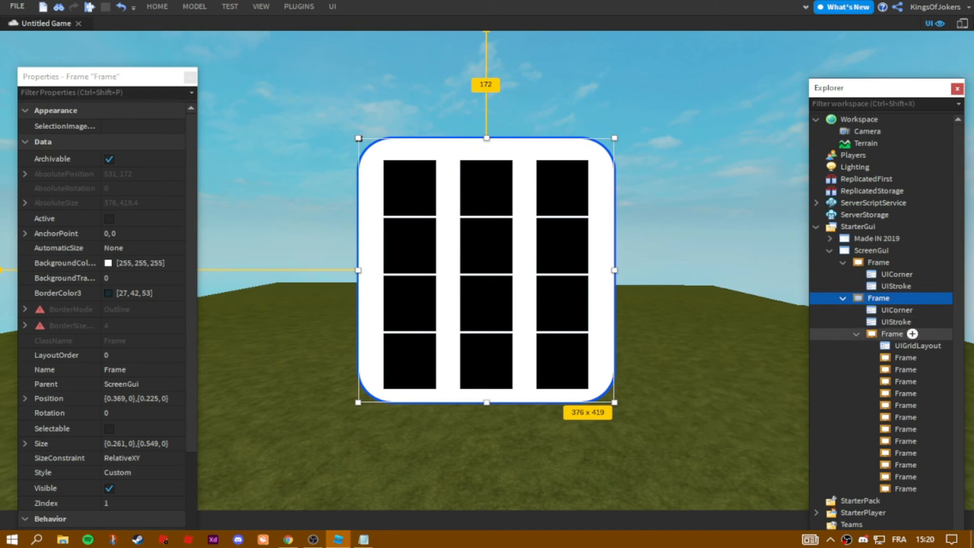
{"action": "left_click", "coordinate": [916, 346]}
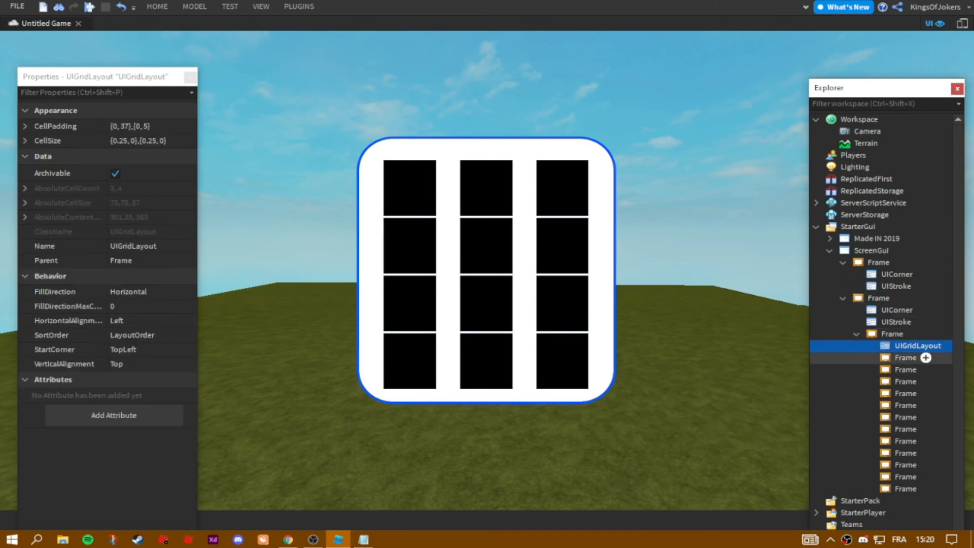
- Delete all the black item frames and the UIGridLayout from the transparent container frame
{"action": "left_click", "coordinate": [913, 358]}
{"action": "left_click", "coordinate": [913, 488], "text": "shift"}
{"action": "key", "text": "Delete"}
{"action": "left_click", "coordinate": [919, 345]}
{"action": "key", "text": "Delete"}
- Insert a UIListLayout and a new Frame into the empty transparent container frame
{"action": "left_click", "coordinate": [893, 333]}
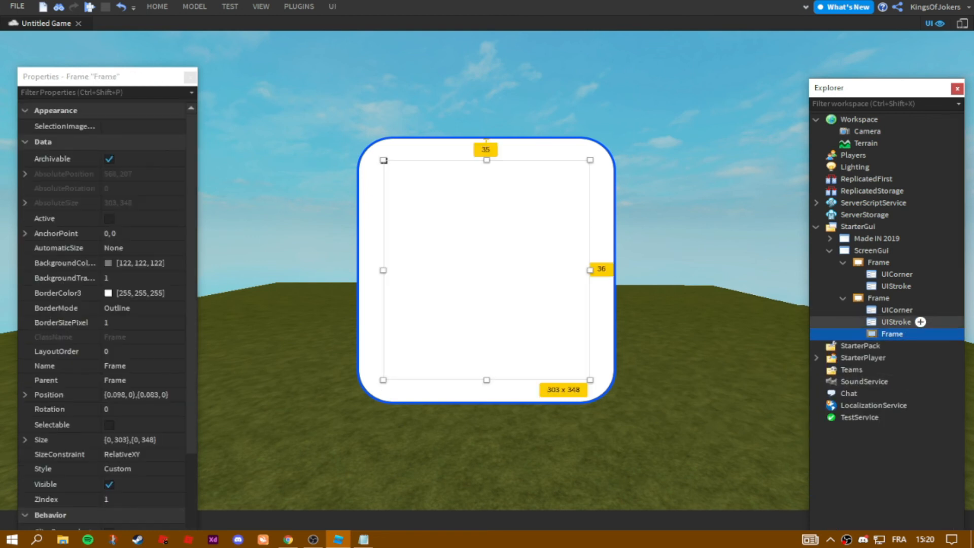
{"action": "left_click", "coordinate": [913, 334]}
{"action": "type", "text": "lis"}
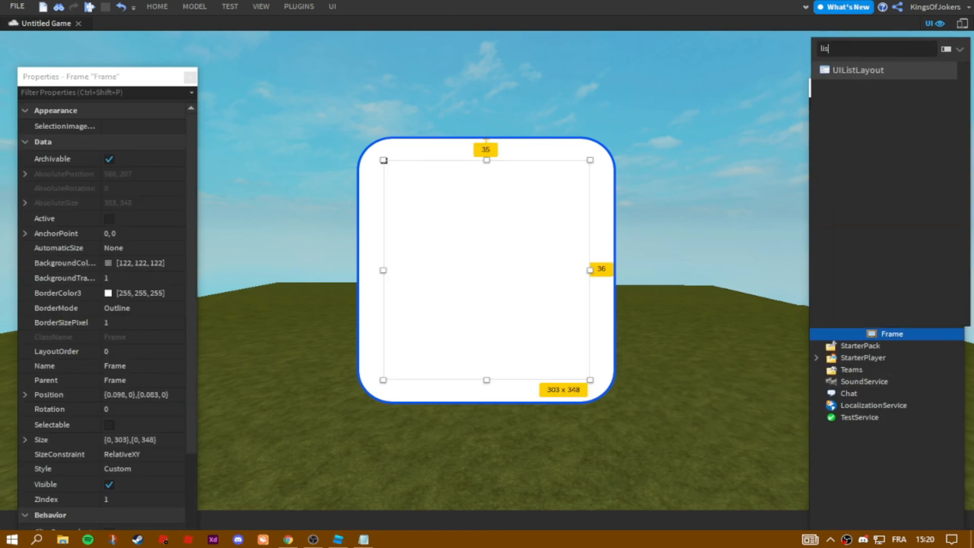
{"action": "key", "text": "Return"}
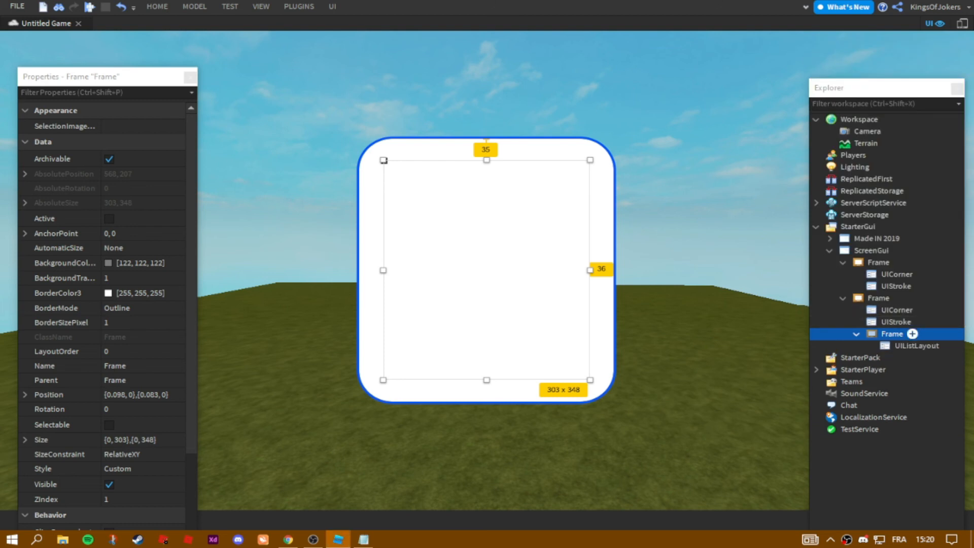
{"action": "left_click", "coordinate": [913, 334]}
{"action": "type", "text": "frame"}
{"action": "key", "text": "Return"}
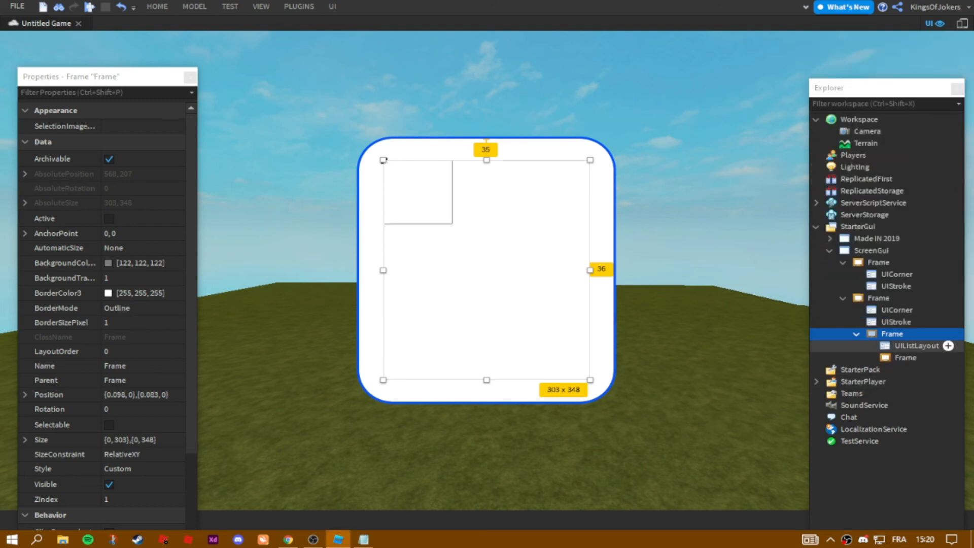
- Set the new item frame's background color and border color to black (0, 0, 0)
{"action": "left_click", "coordinate": [906, 358]}
{"action": "left_click", "coordinate": [108, 263]}
{"action": "left_click", "coordinate": [334, 341]}
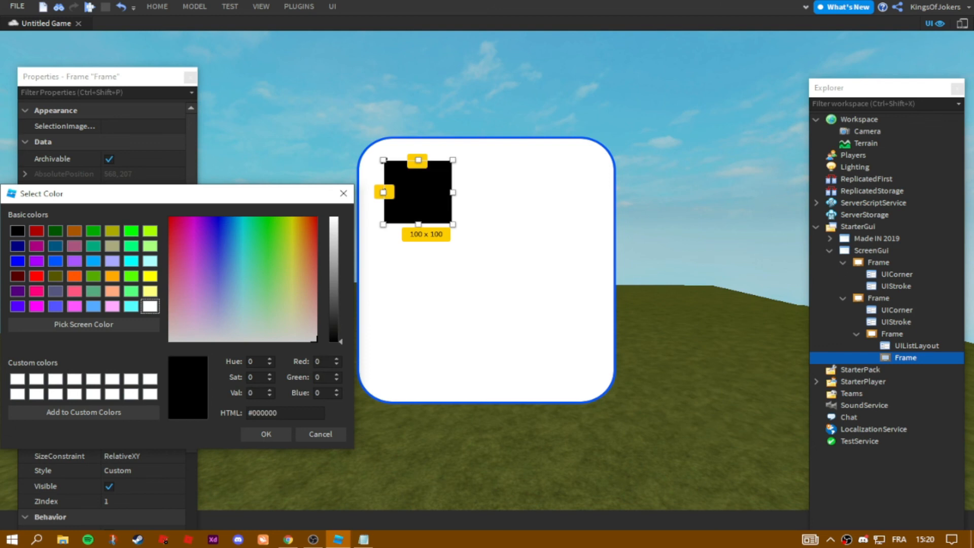
{"action": "left_click", "coordinate": [266, 434]}
{"action": "left_click", "coordinate": [134, 263]}
{"action": "key", "text": "ctrl+c"}
{"action": "left_click", "coordinate": [134, 293]}
{"action": "key", "text": "ctrl+v"}
{"action": "key", "text": "Return"}
{"action": "left_click", "coordinate": [892, 334]}
{"action": "left_click", "coordinate": [896, 322]}
{"action": "left_click", "coordinate": [892, 334]}
{"action": "left_click", "coordinate": [912, 334]}
{"action": "left_click", "coordinate": [859, 59]}
{"action": "key", "text": "Delete"}
{"action": "left_click", "coordinate": [905, 357]}
{"action": "left_click", "coordinate": [917, 346]}
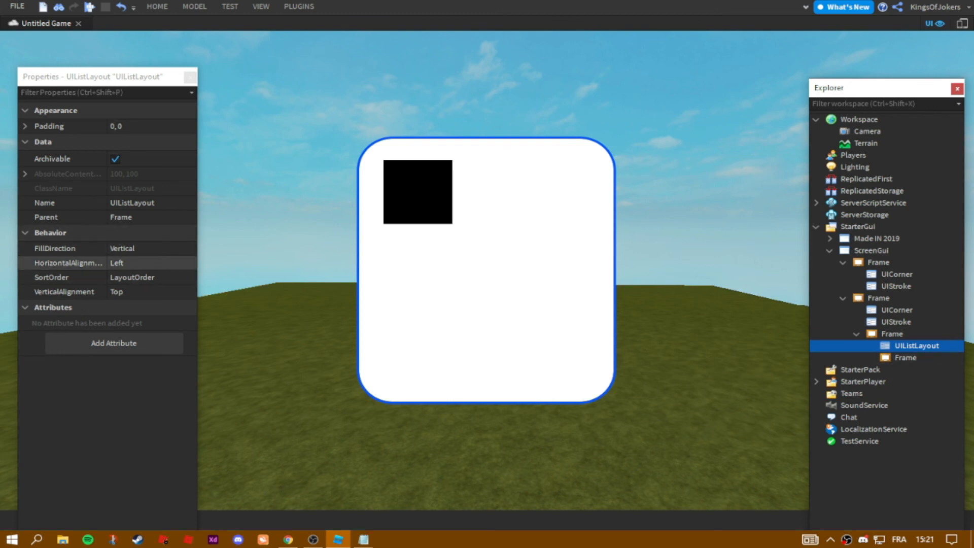
{"action": "left_click", "coordinate": [131, 249]}
{"action": "left_click", "coordinate": [191, 248]}
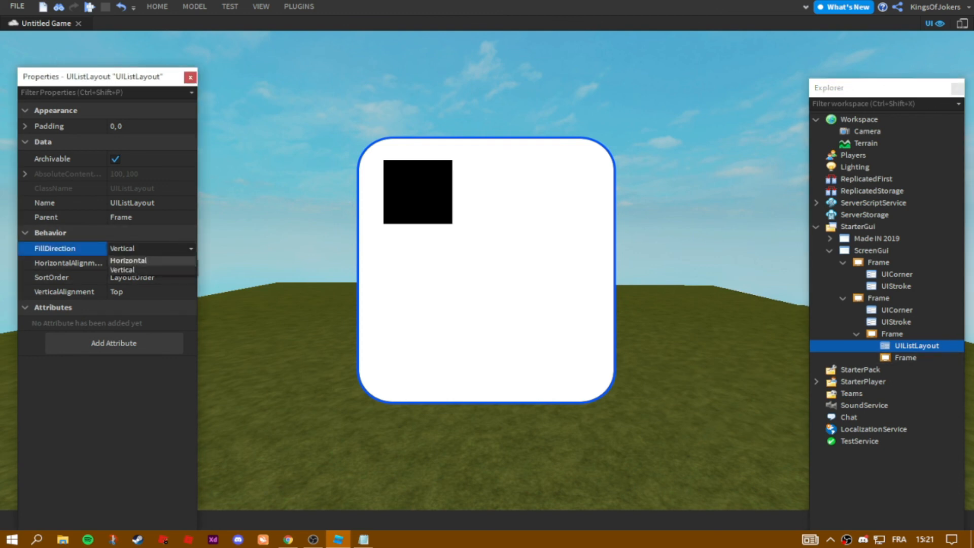
{"action": "left_click", "coordinate": [274, 254]}
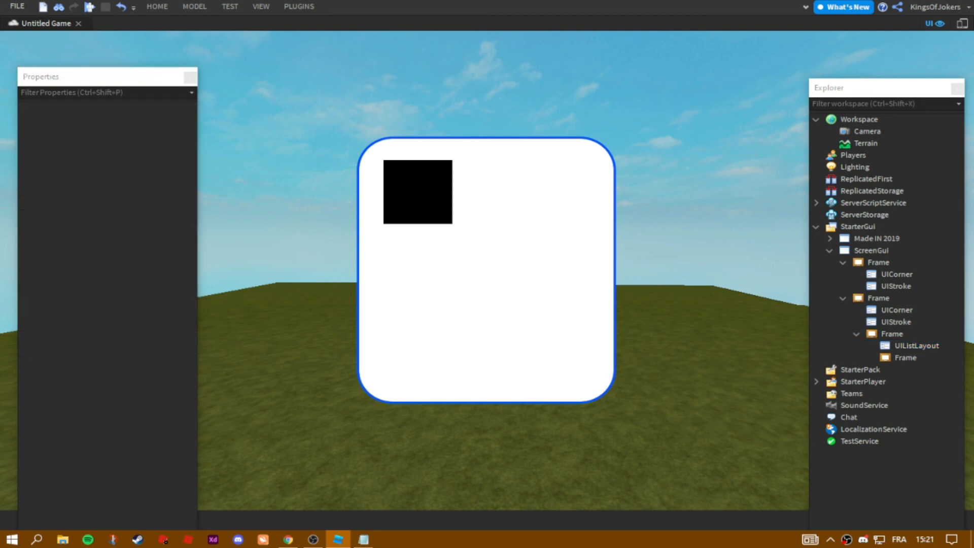
- Duplicate the black item frame three times to test how the UIListLayout stacks four items
{"action": "left_click", "coordinate": [893, 334]}
{"action": "left_click", "coordinate": [418, 192]}
{"action": "key", "text": "ctrl+d"}
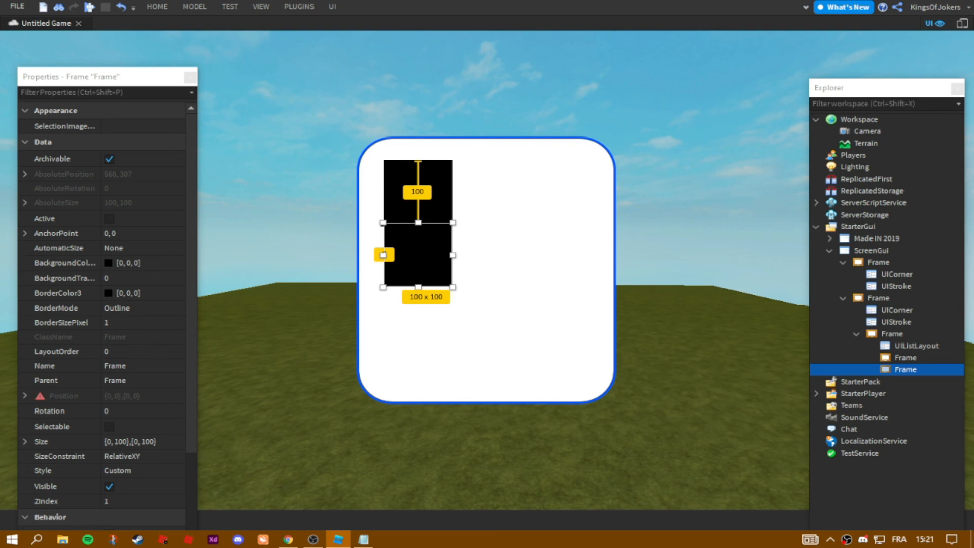
{"action": "key", "text": "ctrl+d"}
{"action": "key", "text": "ctrl+d"}
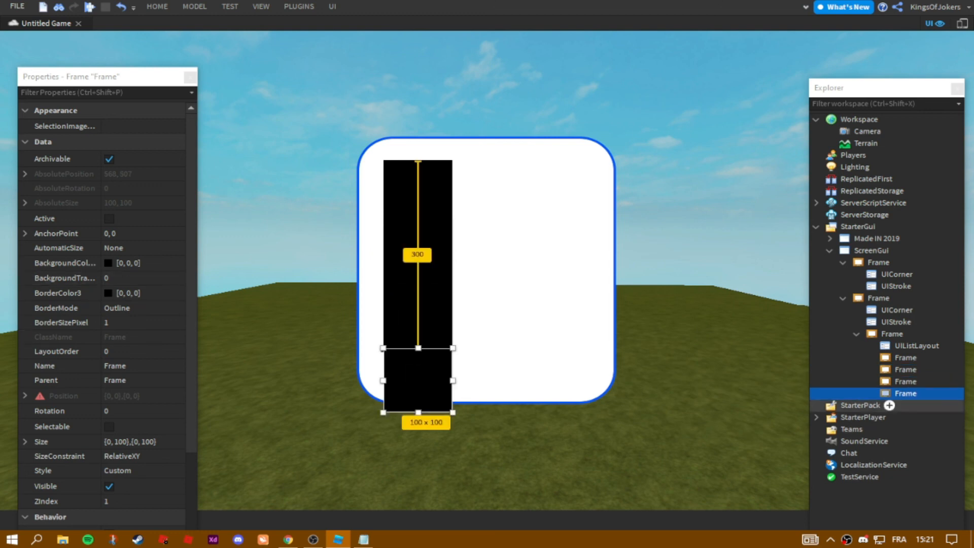
- Try the Horizontal FillDirection on the UIListLayout, and return it to Vertical
{"action": "left_click", "coordinate": [827, 346]}
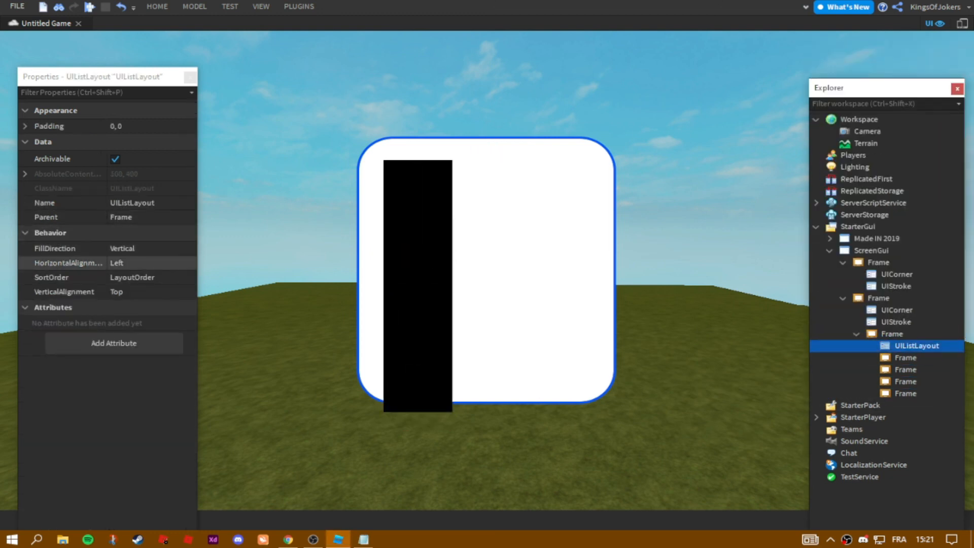
{"action": "left_click", "coordinate": [127, 249]}
{"action": "left_click", "coordinate": [191, 248]}
{"action": "left_click", "coordinate": [137, 260]}
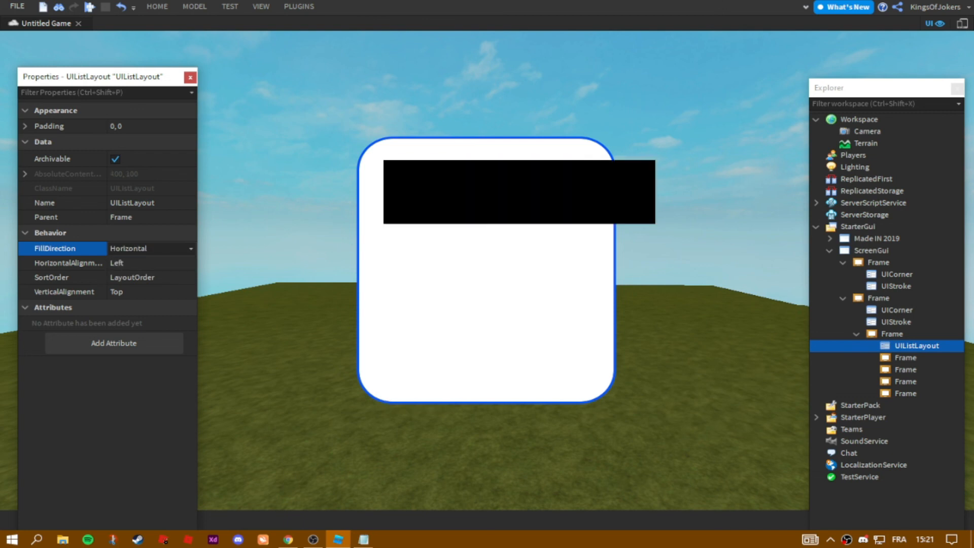
{"action": "left_click", "coordinate": [191, 248]}
{"action": "left_click", "coordinate": [132, 273]}
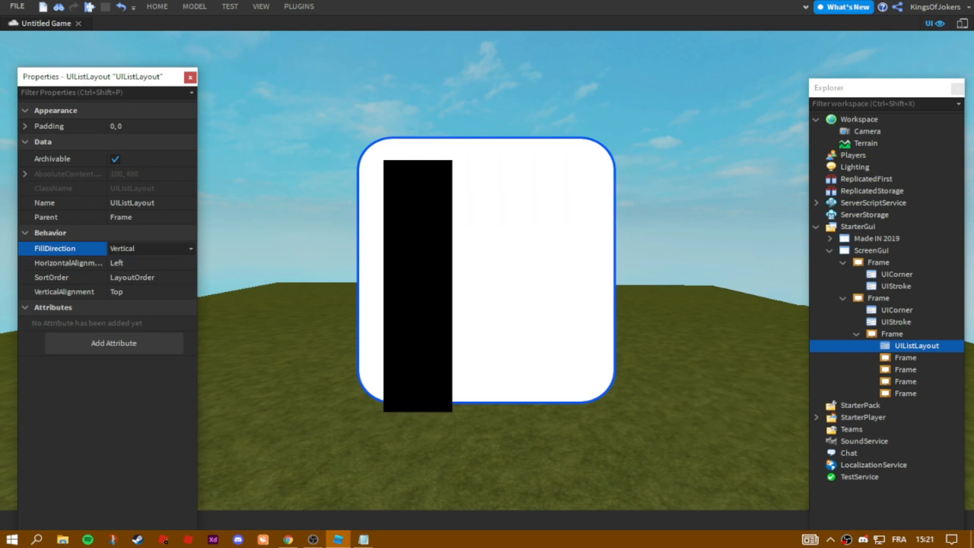
{"action": "left_click", "coordinate": [294, 203]}
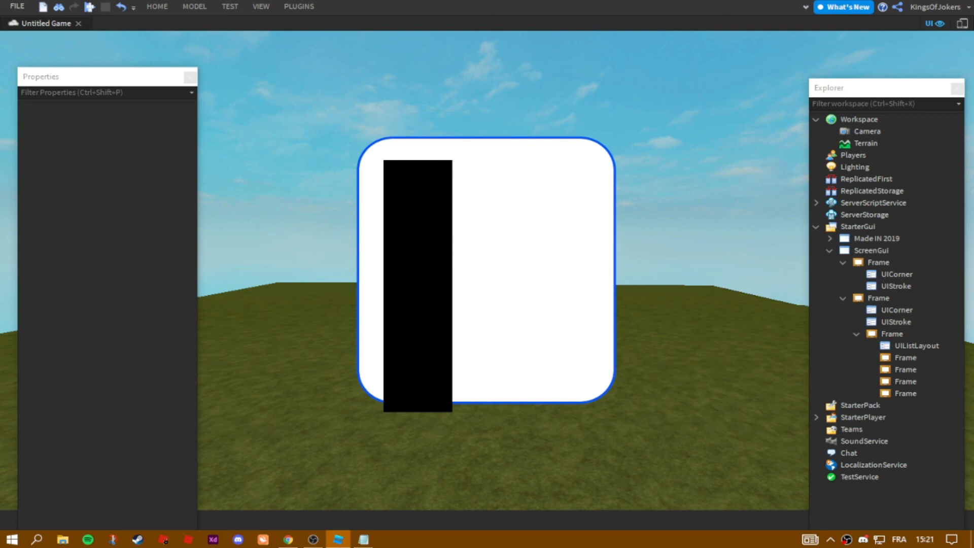
- Delete the three duplicated item frames, leaving a single black frame in the list container
{"action": "left_click", "coordinate": [906, 369]}
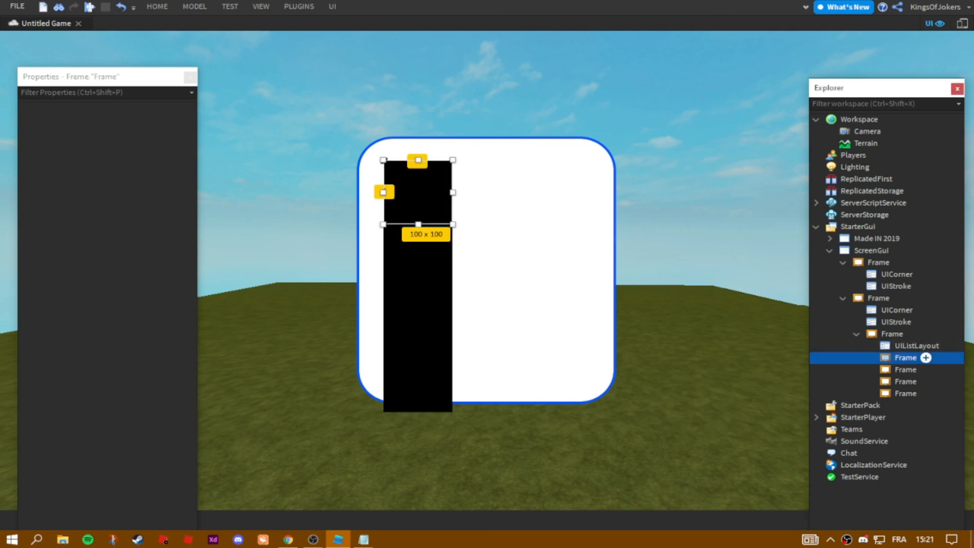
{"action": "left_click", "coordinate": [906, 393], "text": "shift"}
{"action": "key", "text": "Delete"}
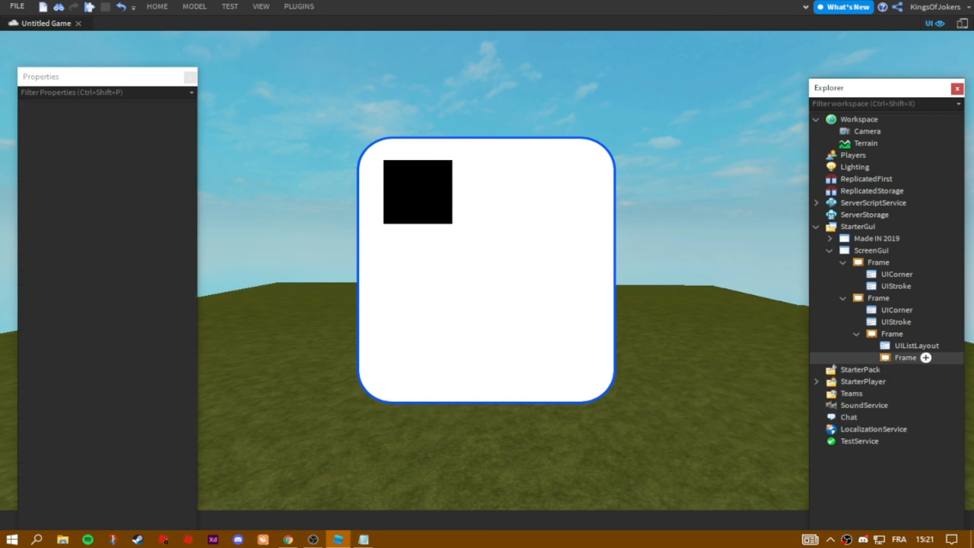
- Duplicate the single black item frame three times to make a list of four frames
{"action": "left_click", "coordinate": [906, 357]}
{"action": "key", "text": "ctrl+d"}
{"action": "key", "text": "ctrl+d"}
{"action": "key", "text": "ctrl+d"}
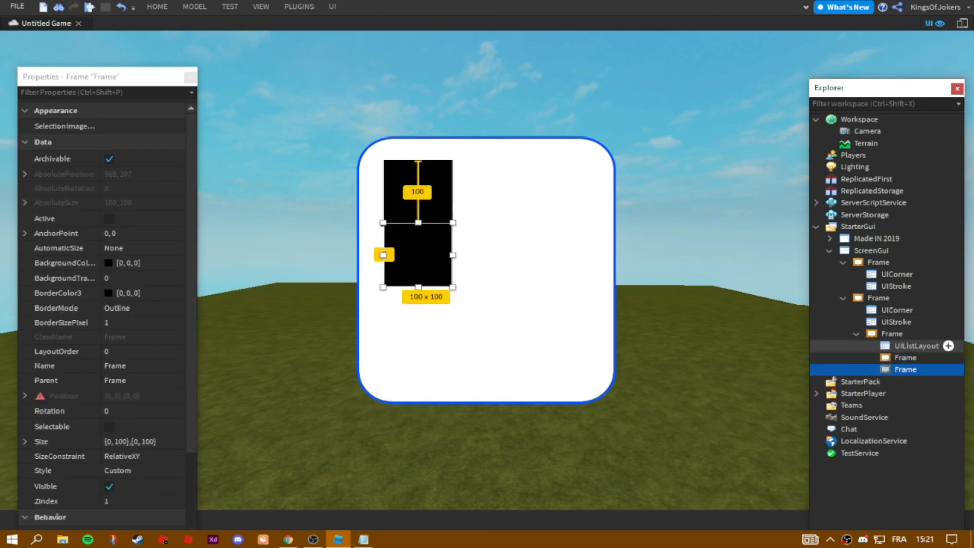
- Try Scale values of 0.1, 0.05 and 0.005 for the UIListLayout's Padding
{"action": "left_click", "coordinate": [917, 345]}
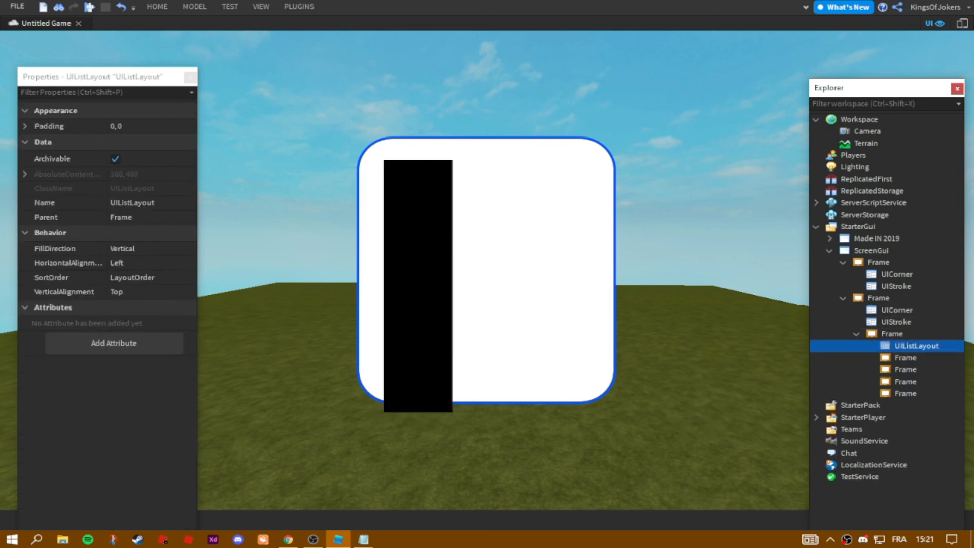
{"action": "left_click", "coordinate": [151, 126]}
{"action": "left_click", "coordinate": [151, 140]}
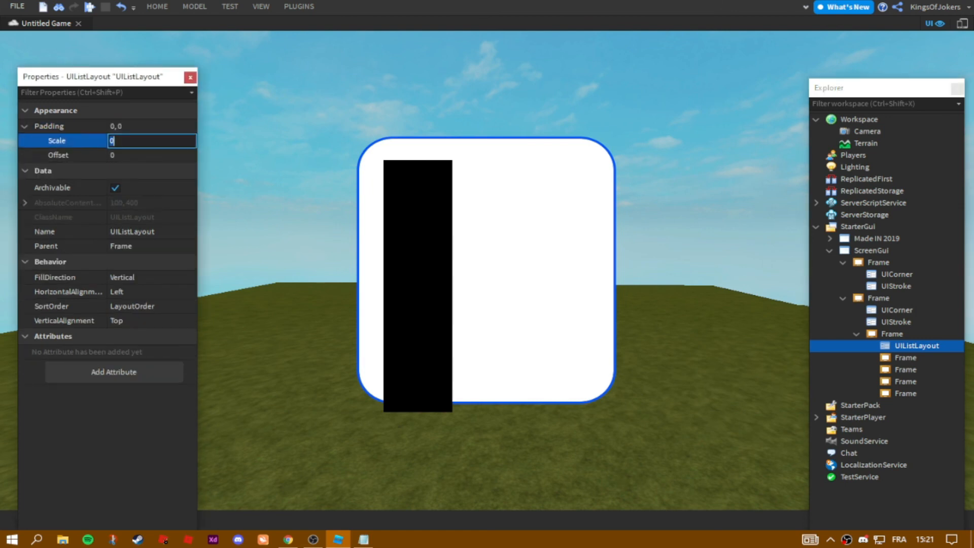
{"action": "type", "text": "0.1"}
{"action": "key", "text": "Return"}
{"action": "left_click", "coordinate": [115, 140]}
{"action": "type", "text": "05"}
{"action": "key", "text": "Return"}
{"action": "double_click", "coordinate": [117, 141]}
{"action": "type", "text": "005"}
{"action": "key", "text": "Return"}
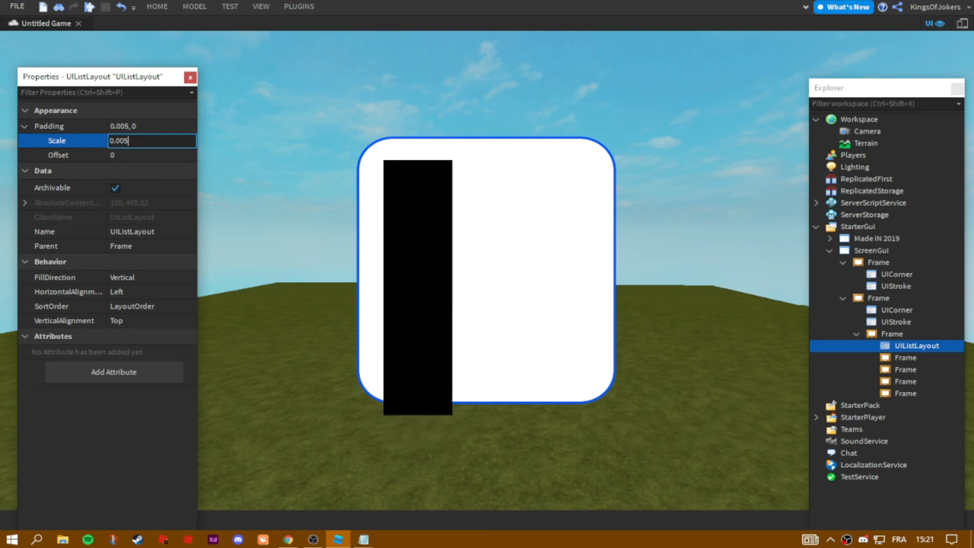
- Set the Scale of the UIListLayout's Padding to 0.02
{"action": "key", "text": "BackSpace"}
{"action": "key", "text": "BackSpace"}
{"action": "type", "text": "5"}
{"action": "key", "text": "Return"}
{"action": "key", "text": "BackSpace"}
{"action": "type", "text": "1"}
{"action": "key", "text": "Return"}
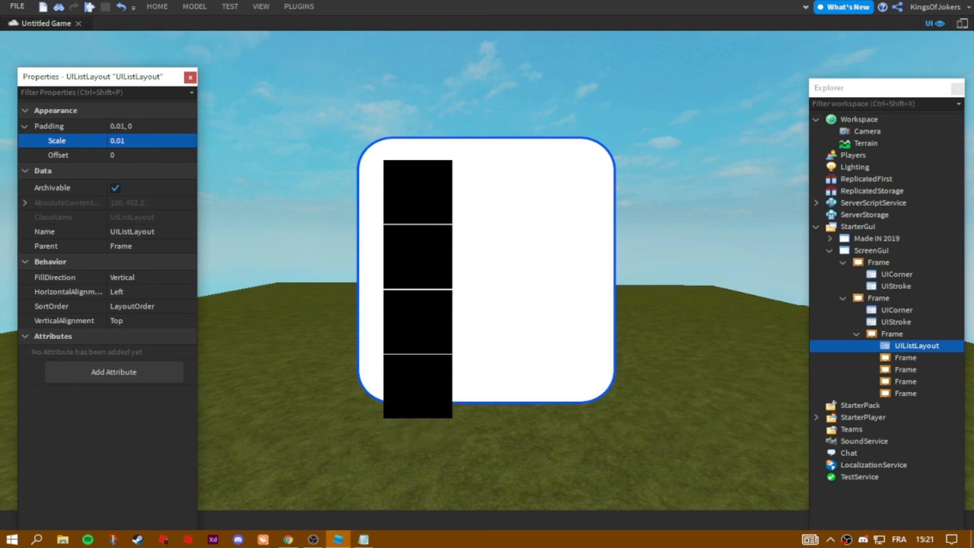
{"action": "key", "text": "Return"}
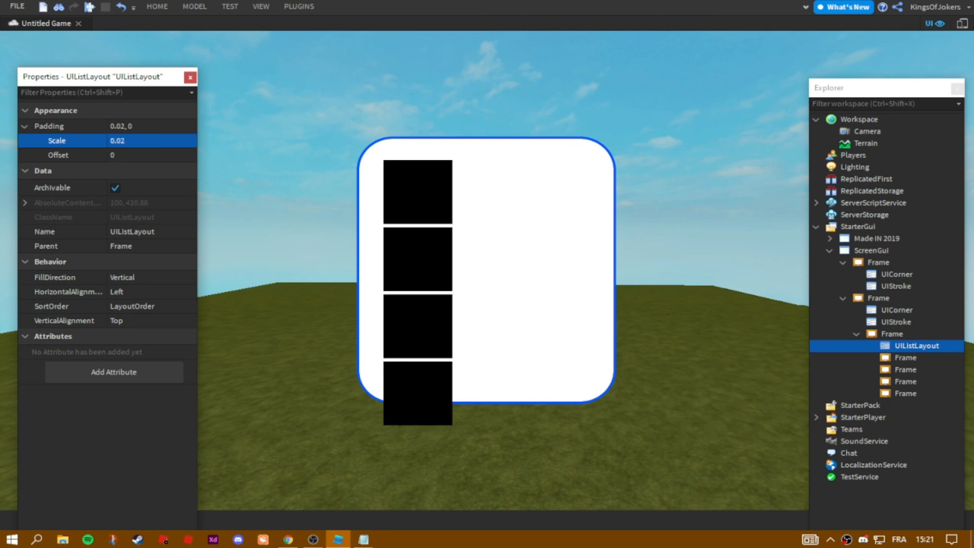
{"action": "left_click", "coordinate": [128, 141]}
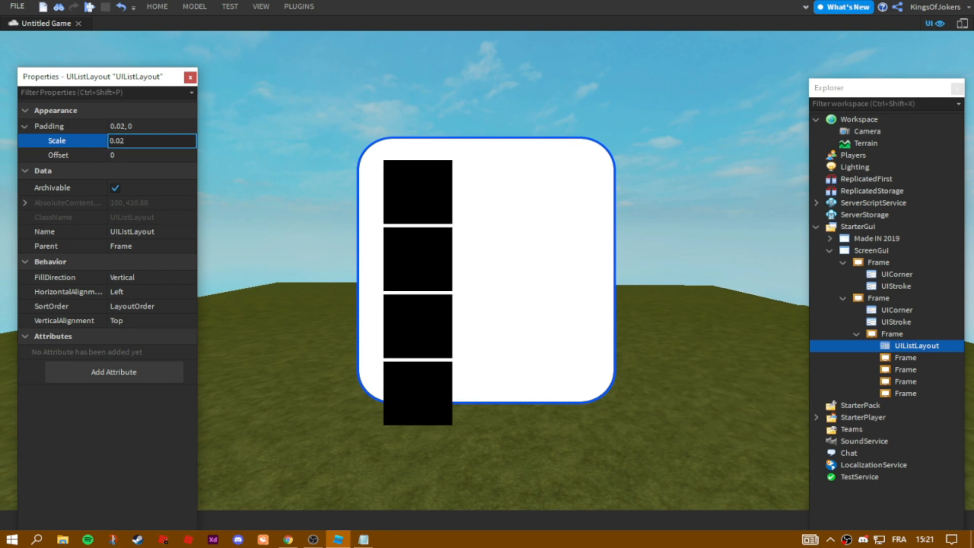
{"action": "left_click", "coordinate": [892, 334]}
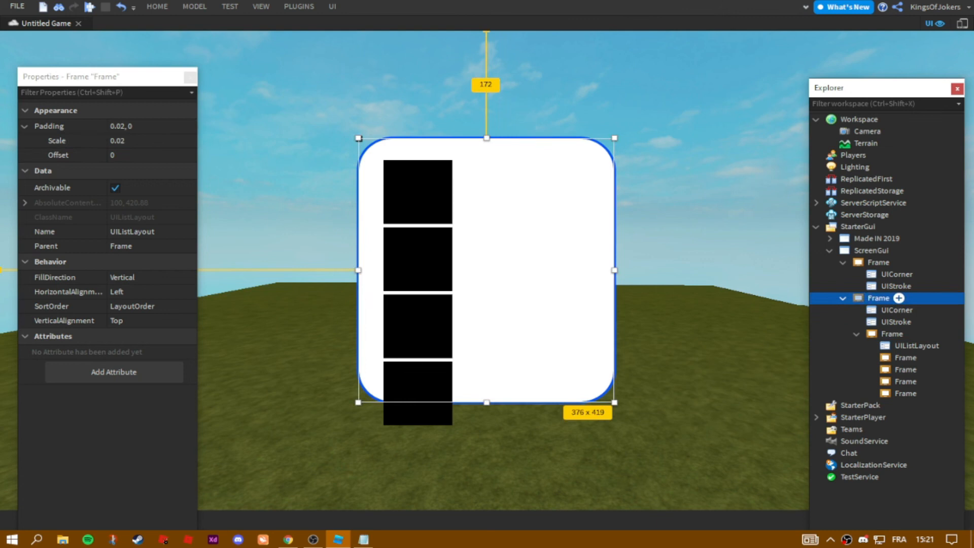
- Set the UIListLayout's FillDirection to Horizontal so the four item frames line up in a row
{"action": "left_click", "coordinate": [917, 346]}
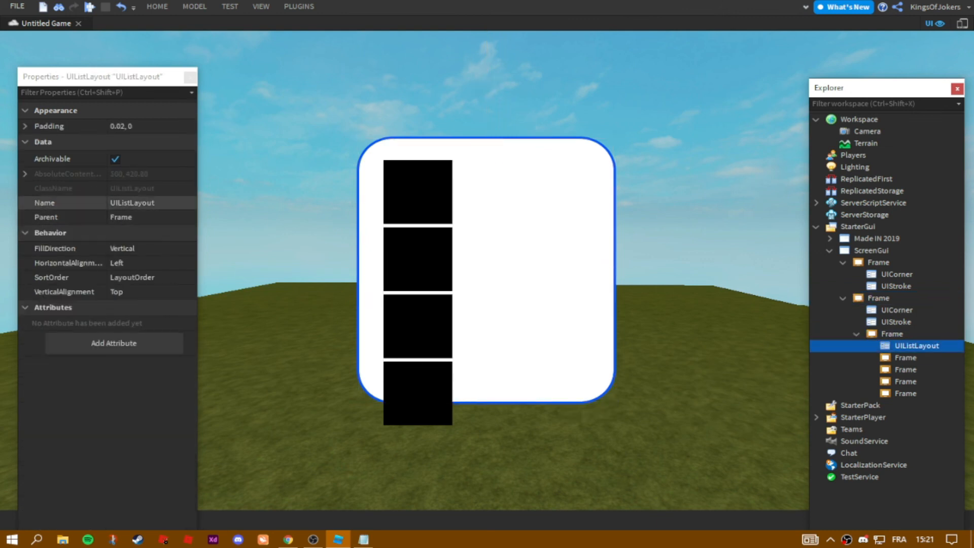
{"action": "left_click", "coordinate": [133, 203]}
{"action": "left_click", "coordinate": [132, 217]}
{"action": "left_click", "coordinate": [133, 249]}
{"action": "left_click", "coordinate": [133, 249]}
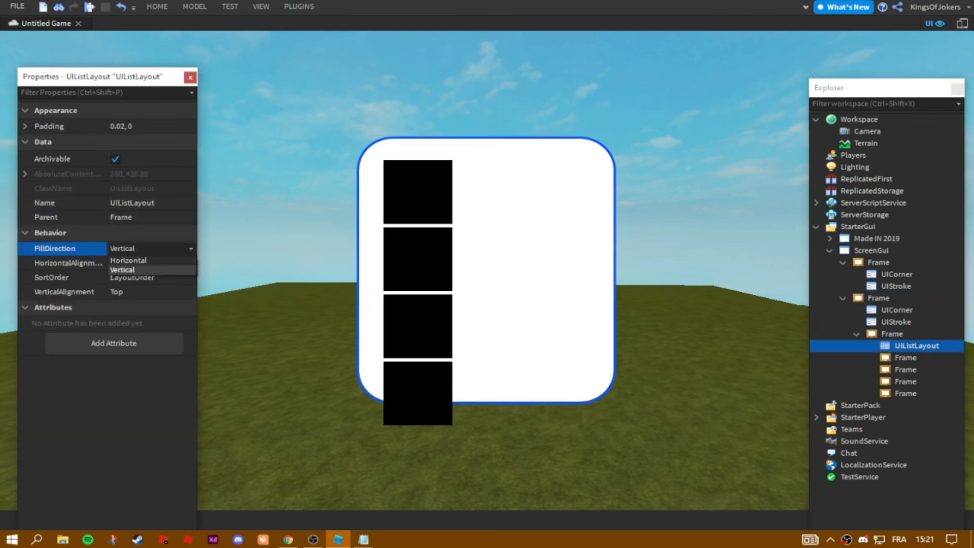
{"action": "left_click", "coordinate": [133, 260]}
{"action": "left_click_drag", "start_coordinate": [458, 93], "coordinate": [653, 314]}
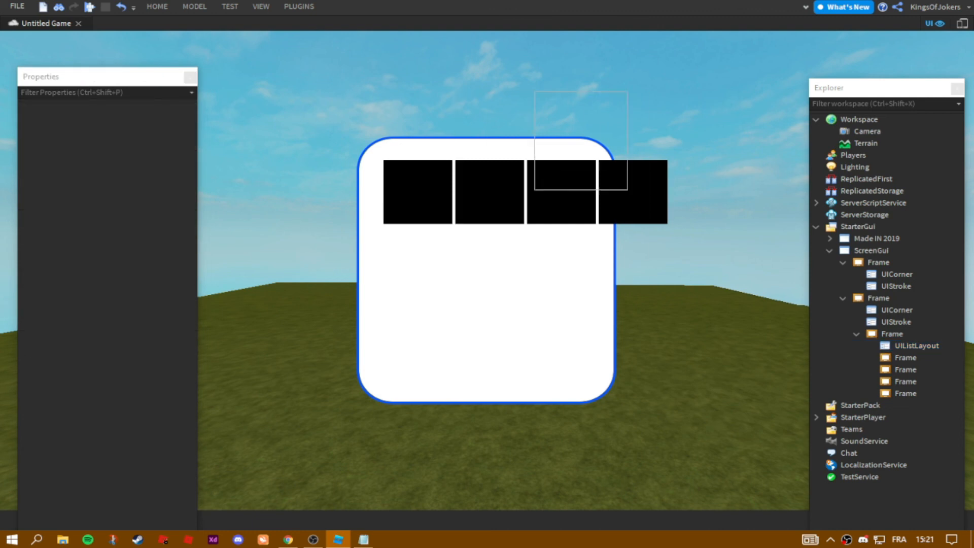
- Delete the four black item frames from the container frame that holds the UIListLayout
{"action": "left_click_drag", "start_coordinate": [450, 301], "coordinate": [567, 306]}
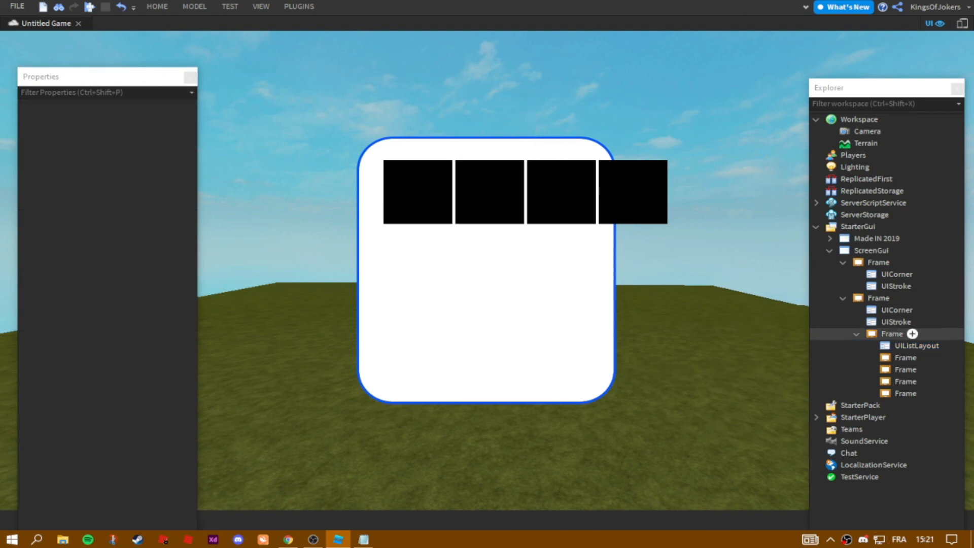
{"action": "left_click", "coordinate": [913, 333]}
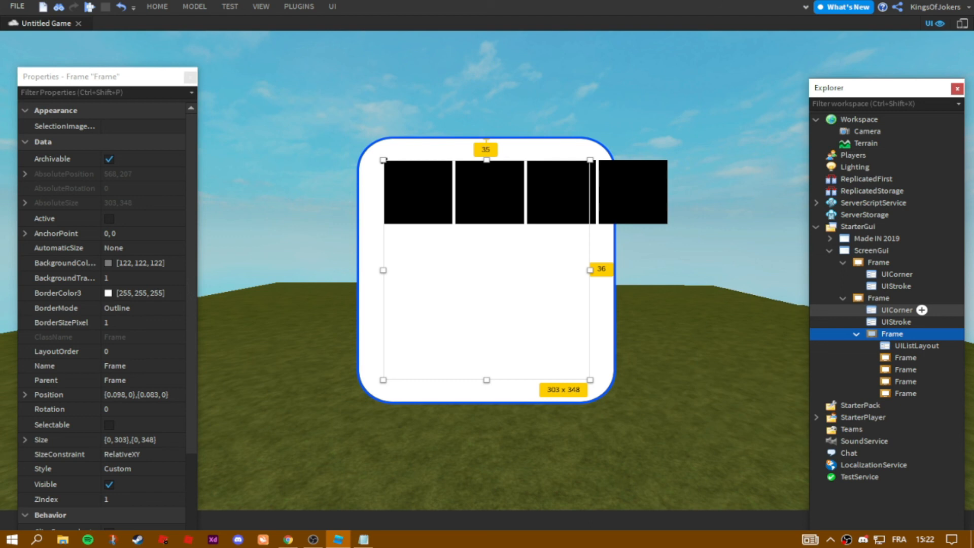
{"action": "left_click", "coordinate": [633, 192]}
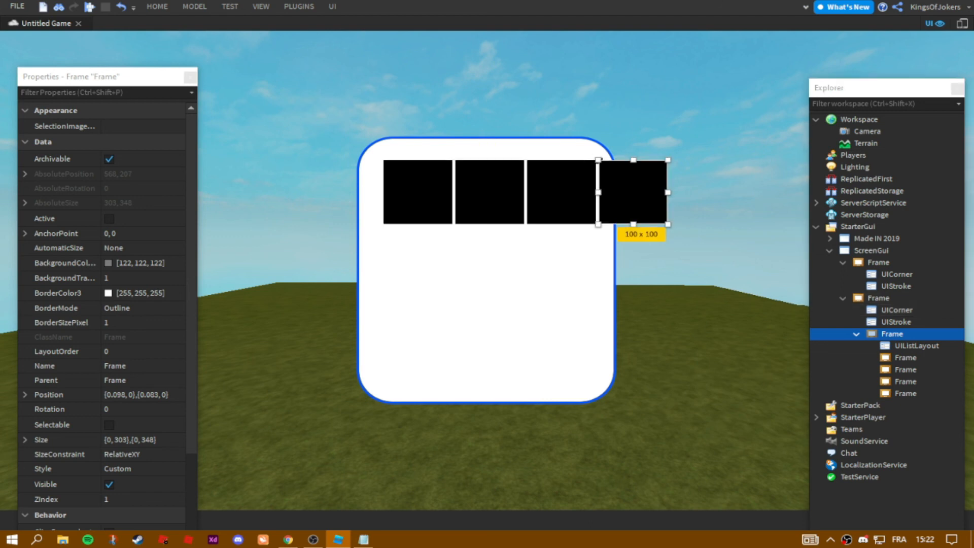
{"action": "left_click", "coordinate": [562, 192], "text": "ctrl"}
{"action": "left_click", "coordinate": [418, 192], "text": "ctrl"}
{"action": "left_click", "coordinate": [418, 191], "text": "ctrl"}
{"action": "left_click", "coordinate": [417, 192], "text": "ctrl"}
{"action": "left_click", "coordinate": [417, 192], "text": "ctrl"}
{"action": "left_click", "coordinate": [490, 192], "text": "ctrl"}
{"action": "left_click", "coordinate": [418, 192], "text": "ctrl"}
{"action": "key", "text": "Delete"}
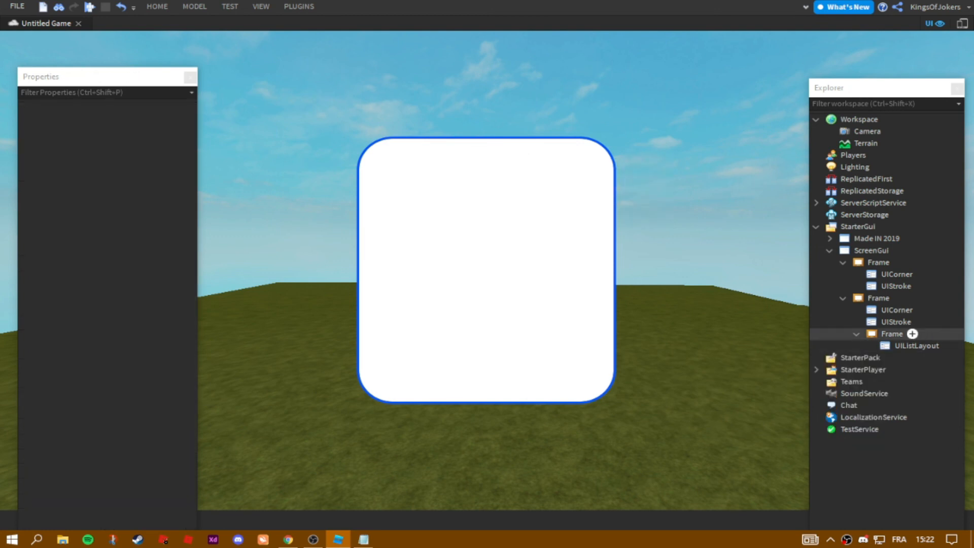
- Collapse the inner container frame in the hierarchy and close the Properties and Explorer windows
{"action": "left_click", "coordinate": [857, 334]}
{"action": "right_click_drag", "start_coordinate": [711, 305], "coordinate": [533, 436]}
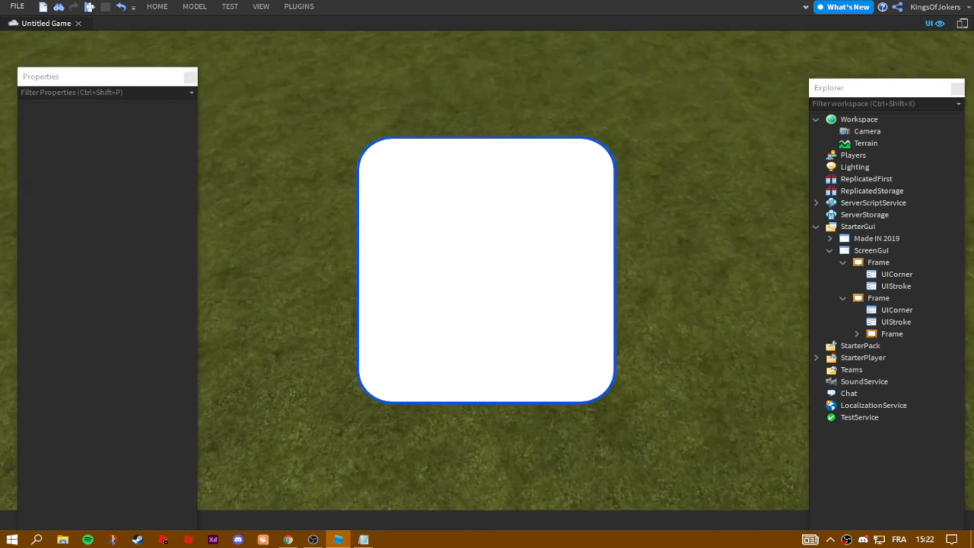
{"action": "left_click", "coordinate": [191, 77]}
{"action": "left_click", "coordinate": [957, 89]}
{"action": "right_click_drag", "start_coordinate": [711, 284], "coordinate": [711, 256]}
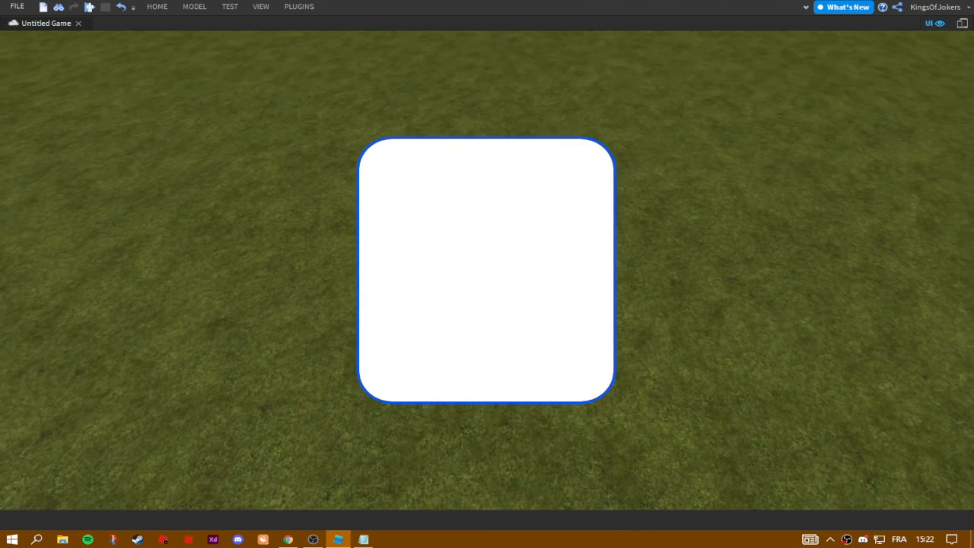